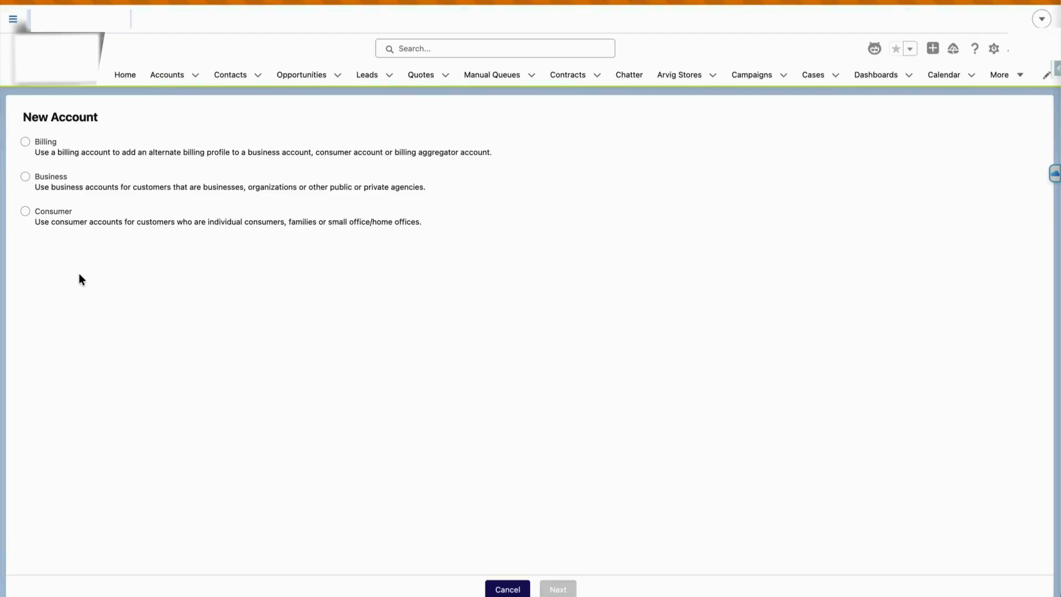
# Pick the Business record type and start the account details form, then abandon it unsaved
pyautogui.click(44, 177)
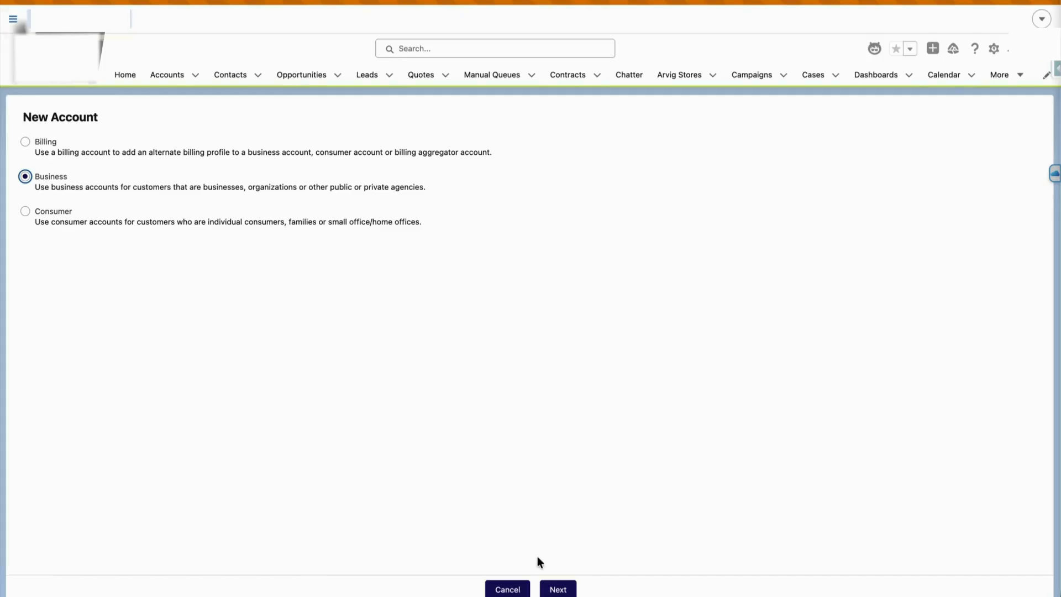
pyautogui.click(556, 590)
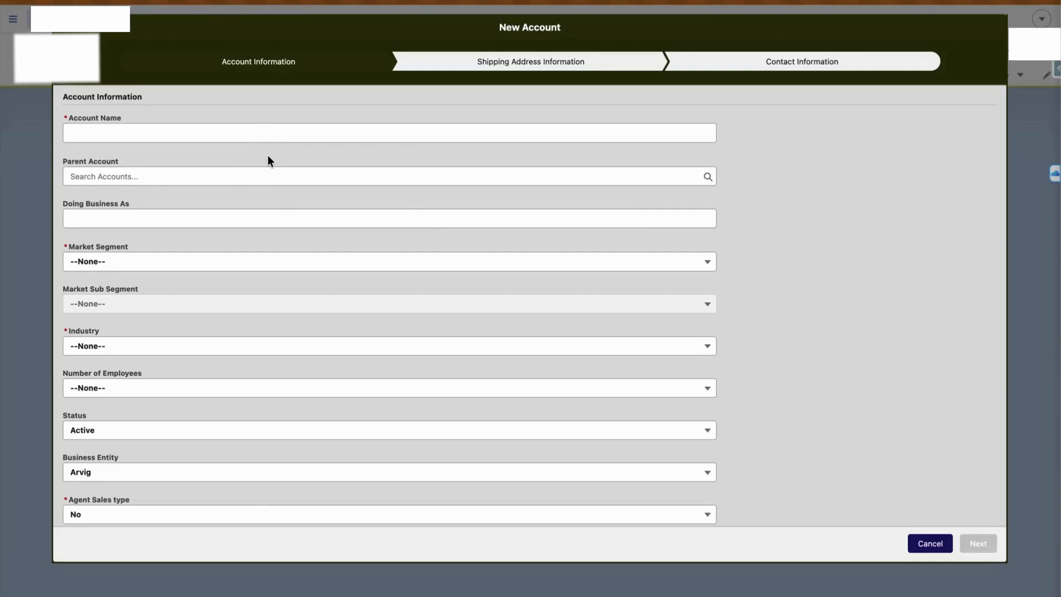
pyautogui.click(213, 128)
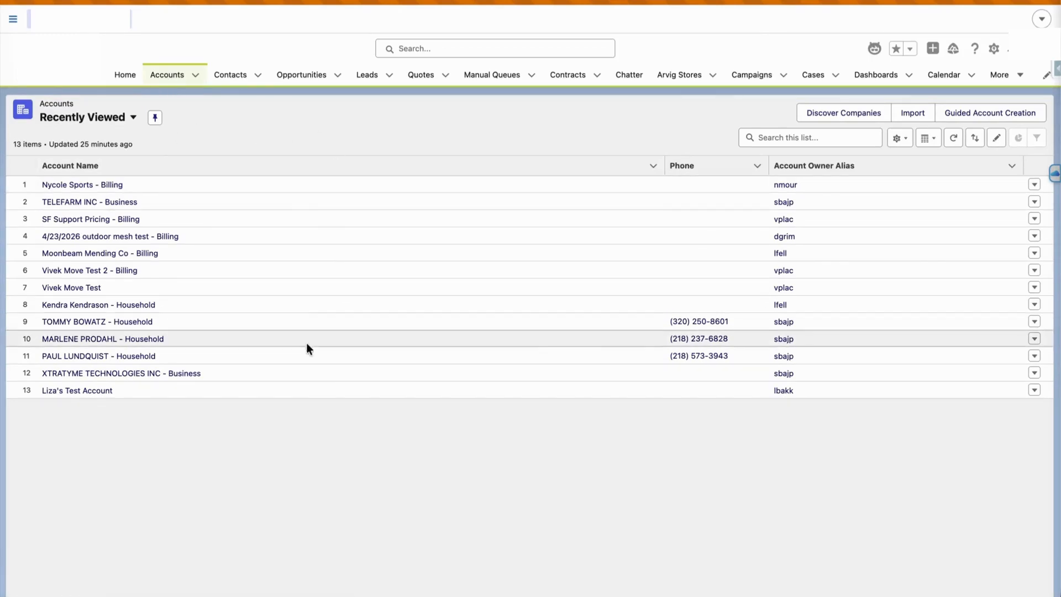
# Start Guided Account Creation as a Business account named 'Pletra Test'
pyautogui.click(955, 116)
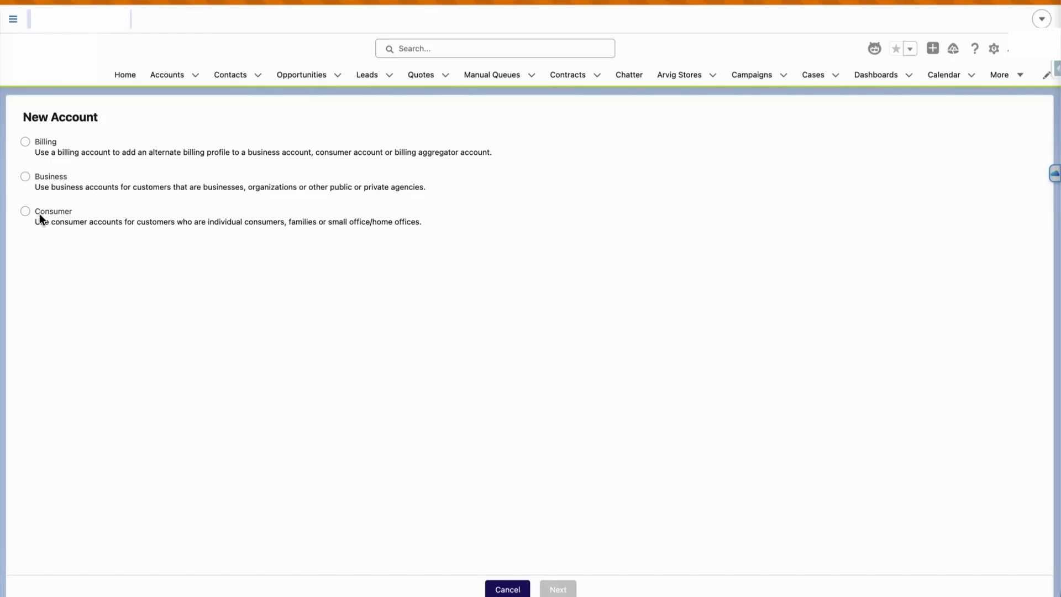
pyautogui.click(44, 178)
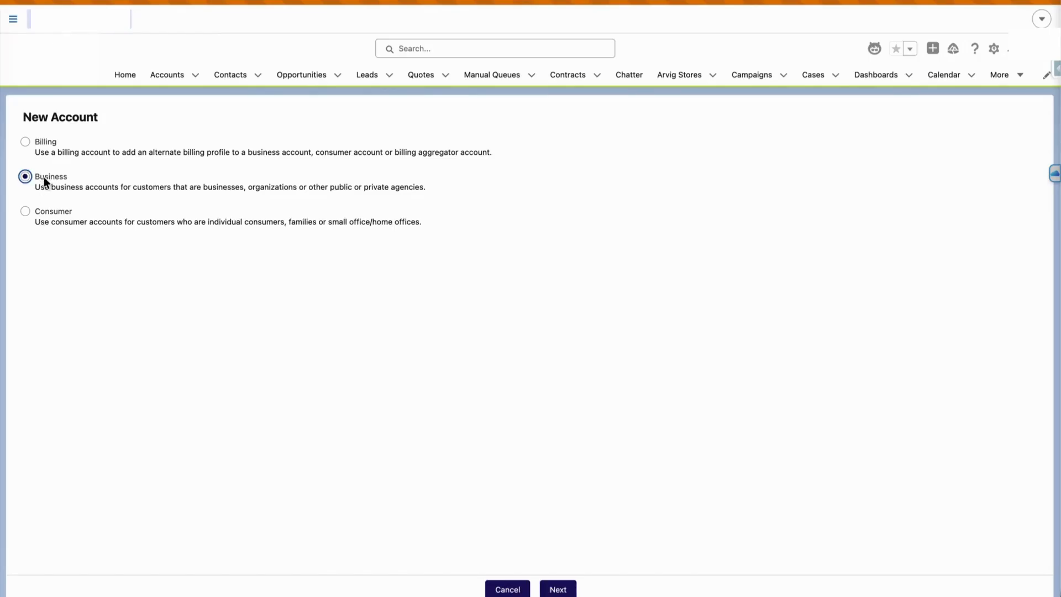
pyautogui.click(559, 589)
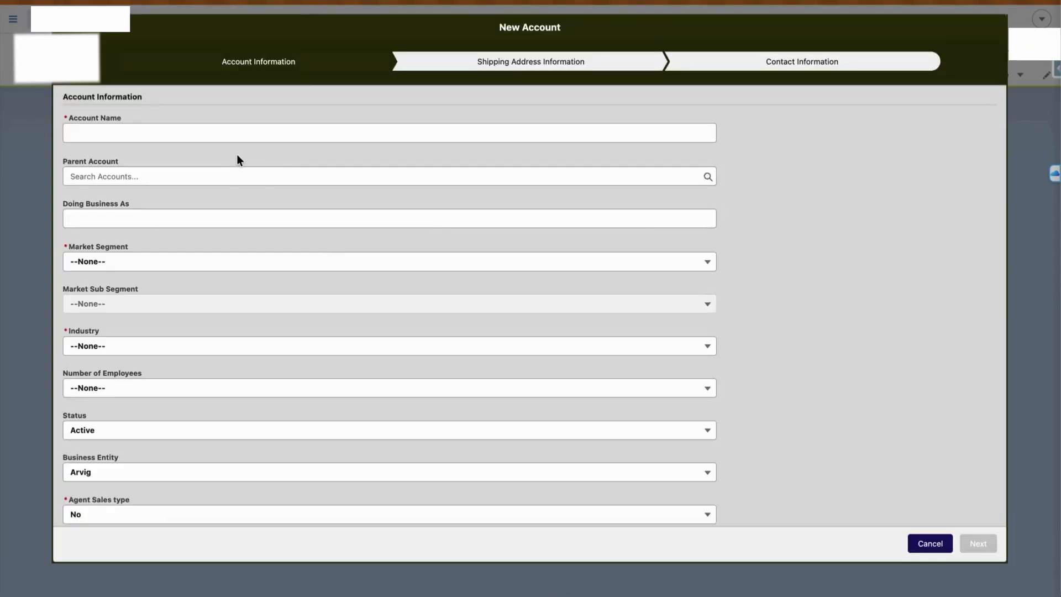
pyautogui.click(212, 127)
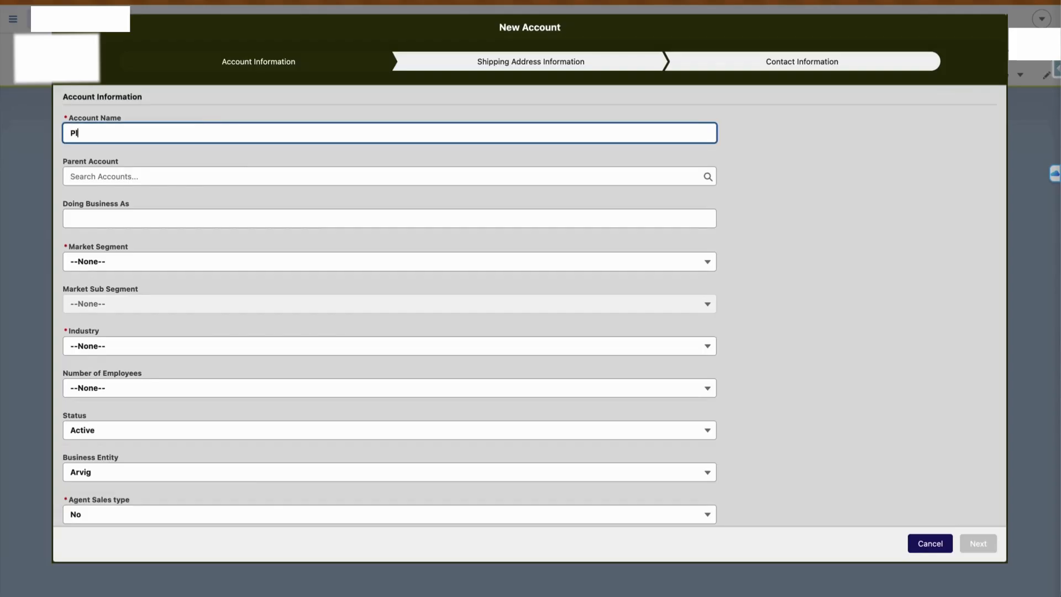
pyautogui.write('Pletra Test')
# Set Market Segment Business, Industry Technology, Employees 100 - 249 and Agent Sales type No
pyautogui.click(200, 267)
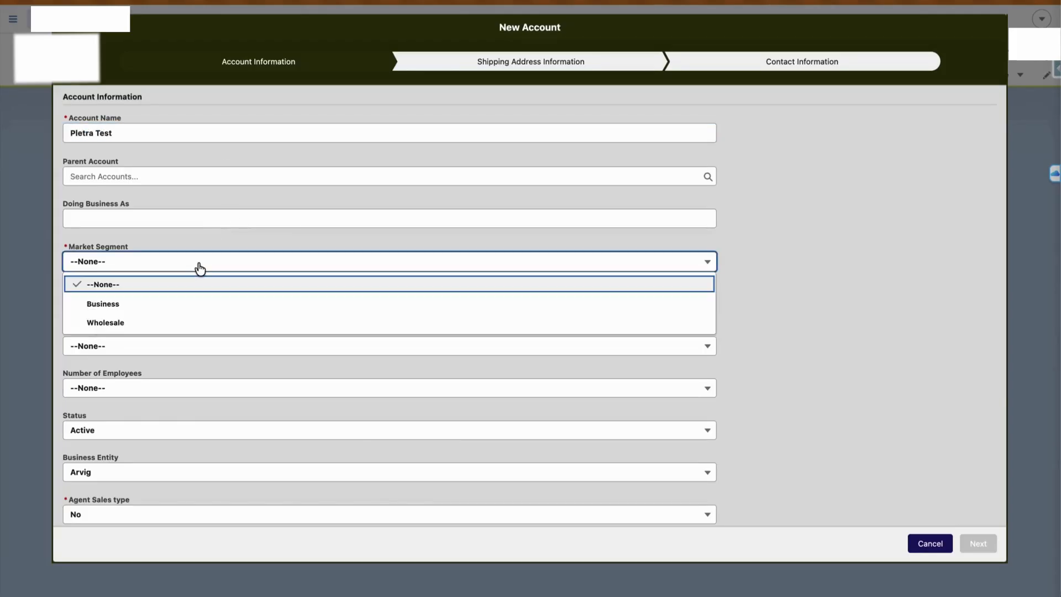
pyautogui.click(179, 302)
pyautogui.scroll(-1, 182, 303)
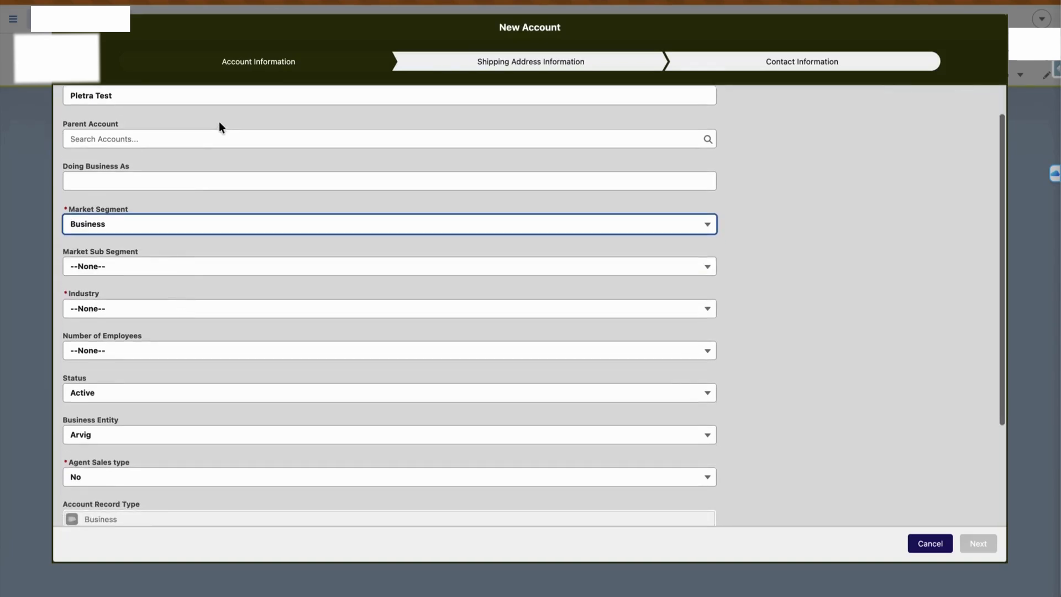
pyautogui.click(168, 309)
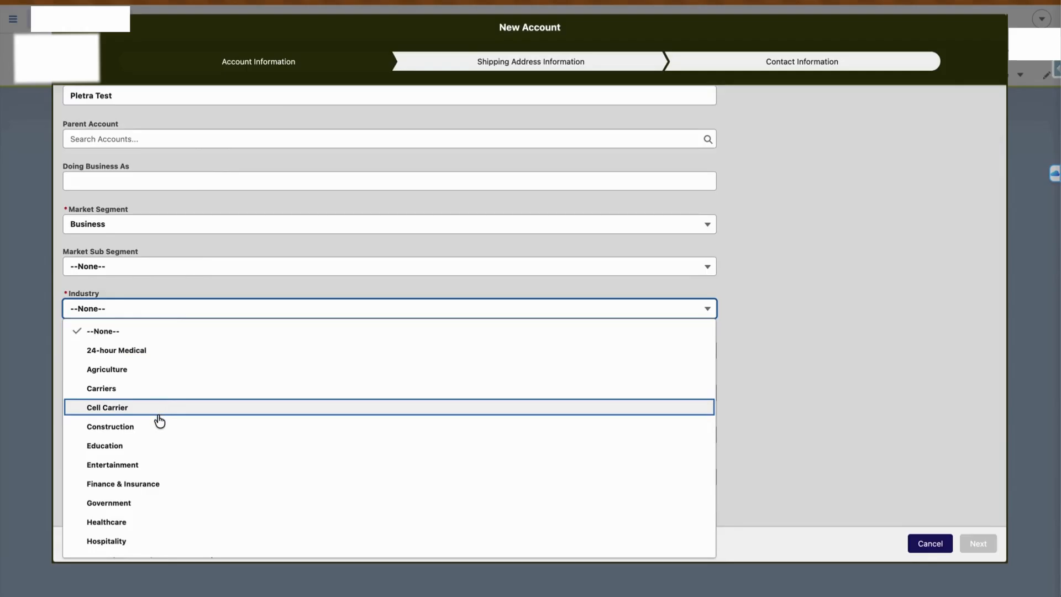
pyautogui.scroll(-5, 158, 462)
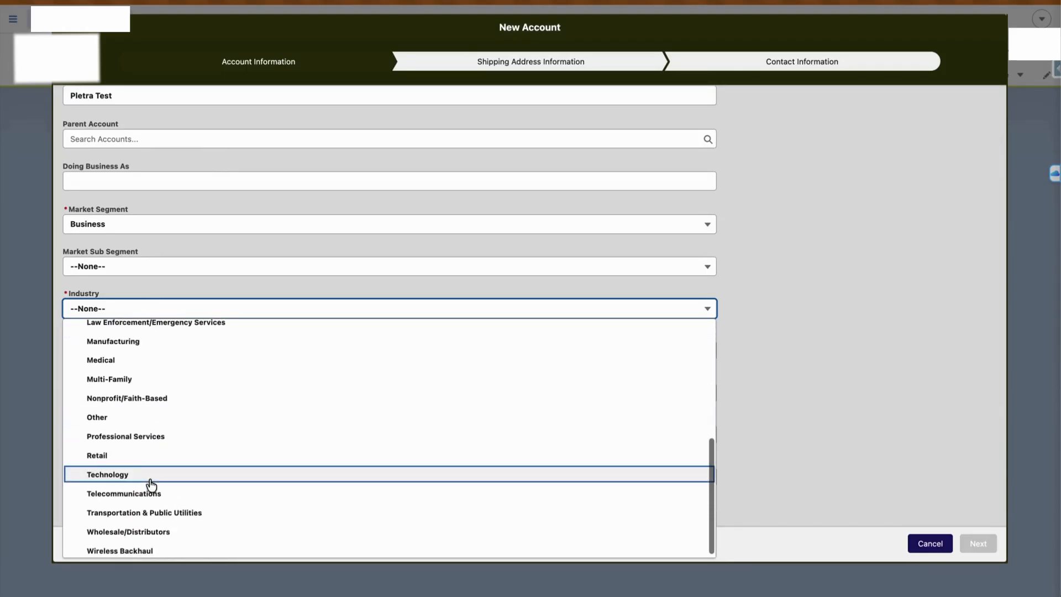
pyautogui.click(147, 479)
pyautogui.click(167, 359)
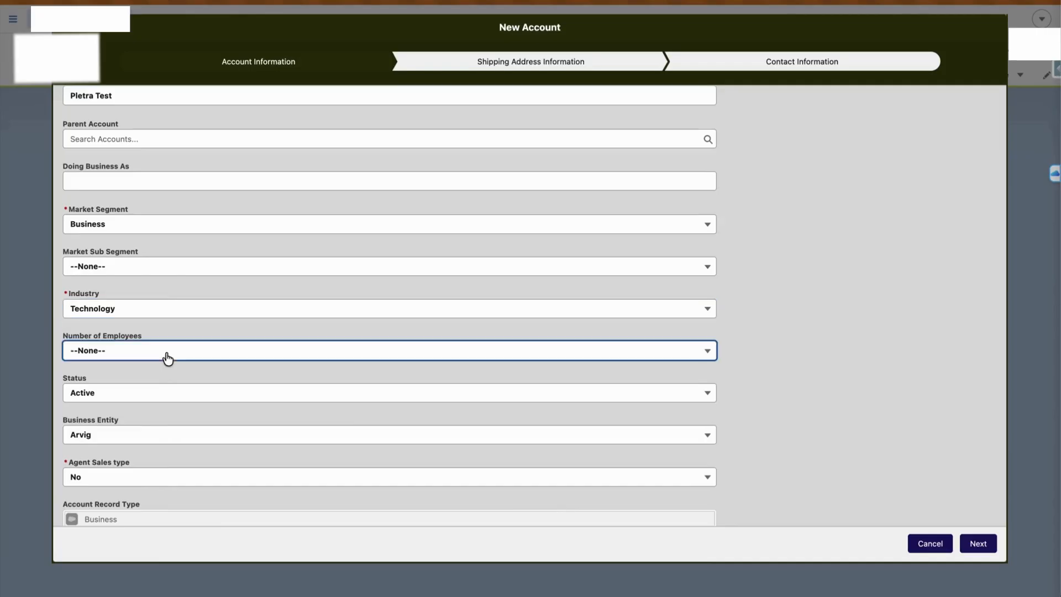
pyautogui.click(158, 444)
pyautogui.scroll(-3, 157, 445)
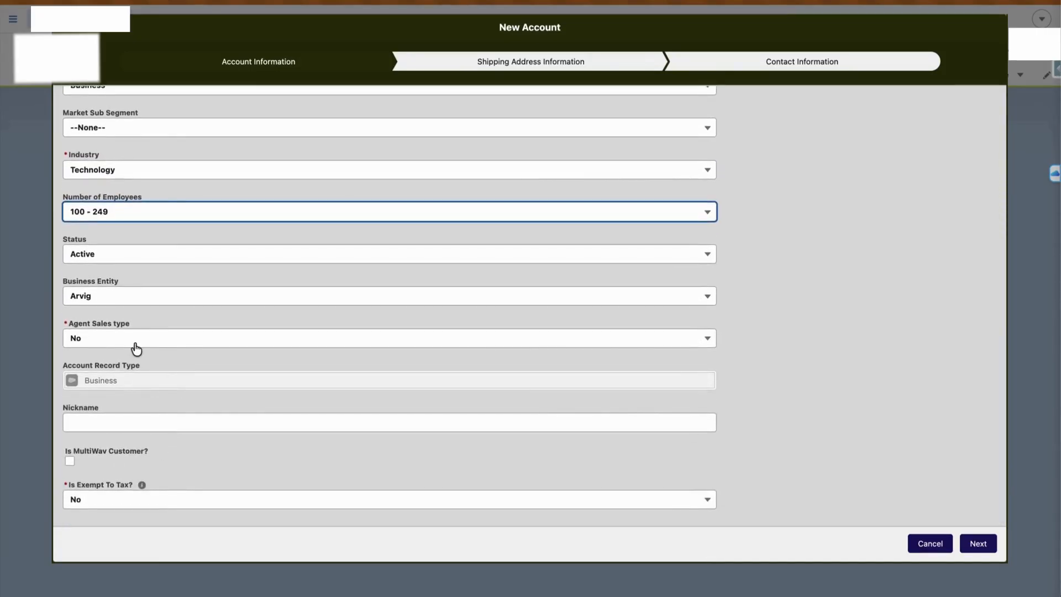
pyautogui.click(136, 349)
pyautogui.click(138, 408)
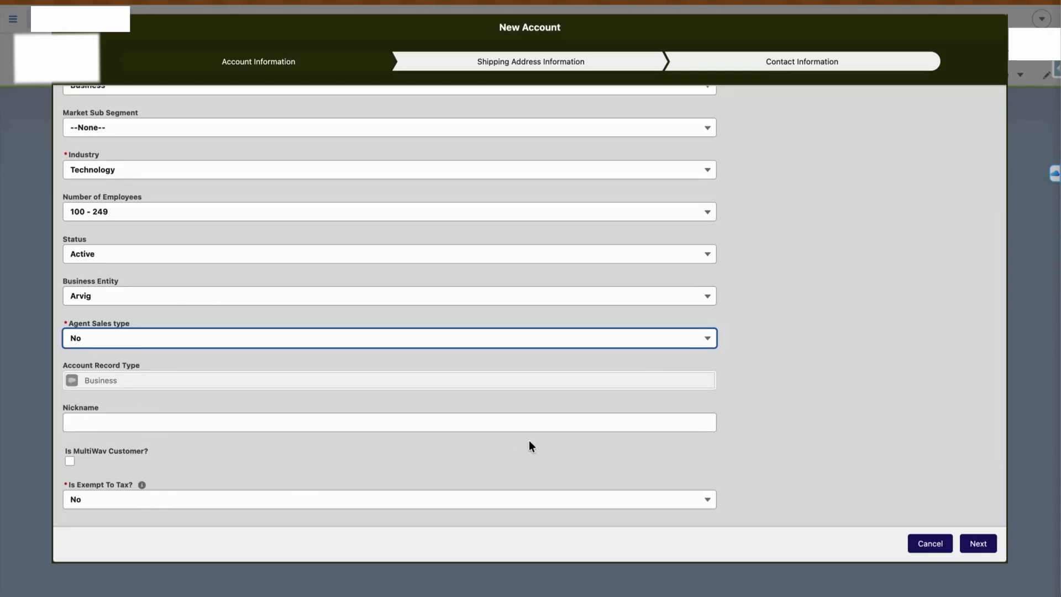
pyautogui.click(990, 546)
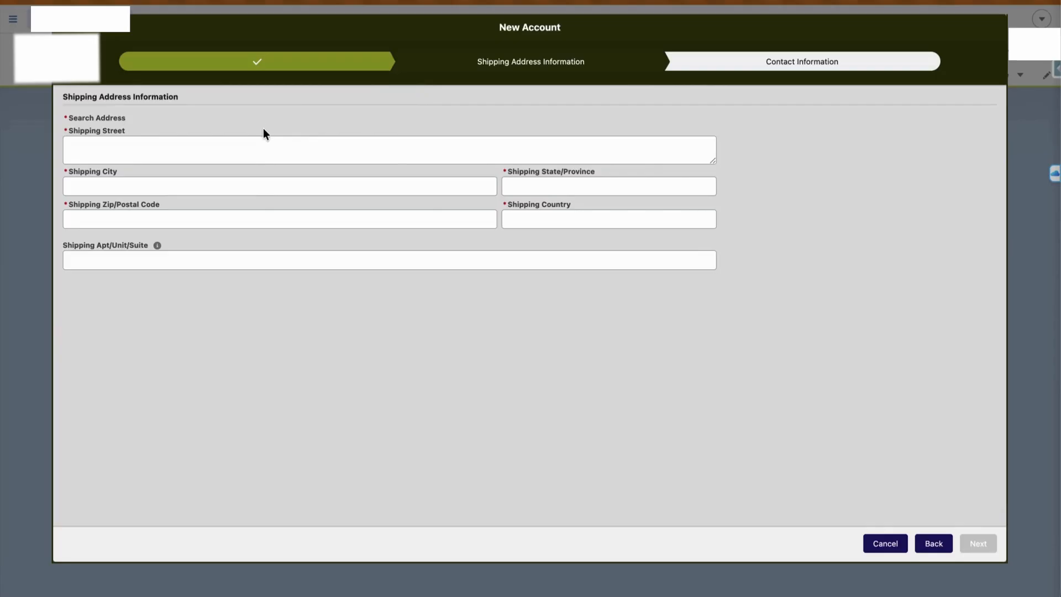
# Fill the shipping address from a matching Google address suggestion and continue to Contact Information
pyautogui.click(226, 126)
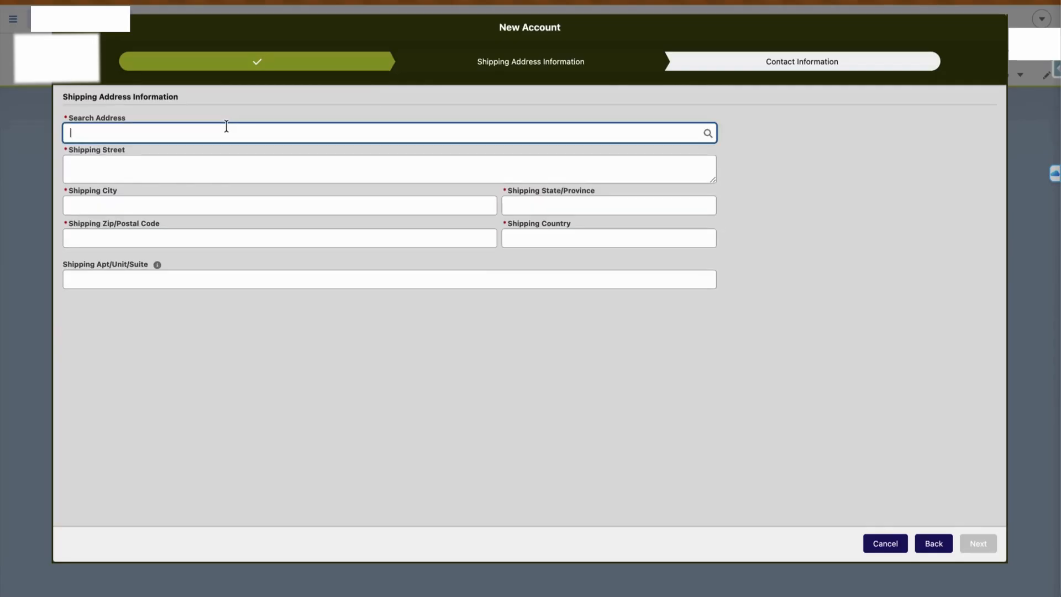
pyautogui.write('102')
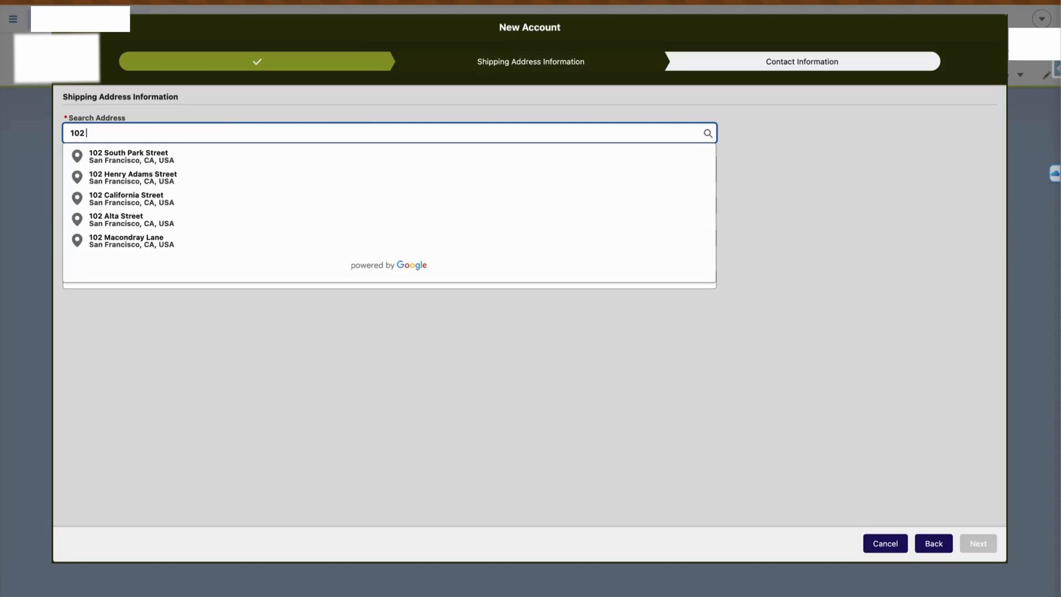
pyautogui.hotkey('ctrl', 'a')
pyautogui.write('pentago')
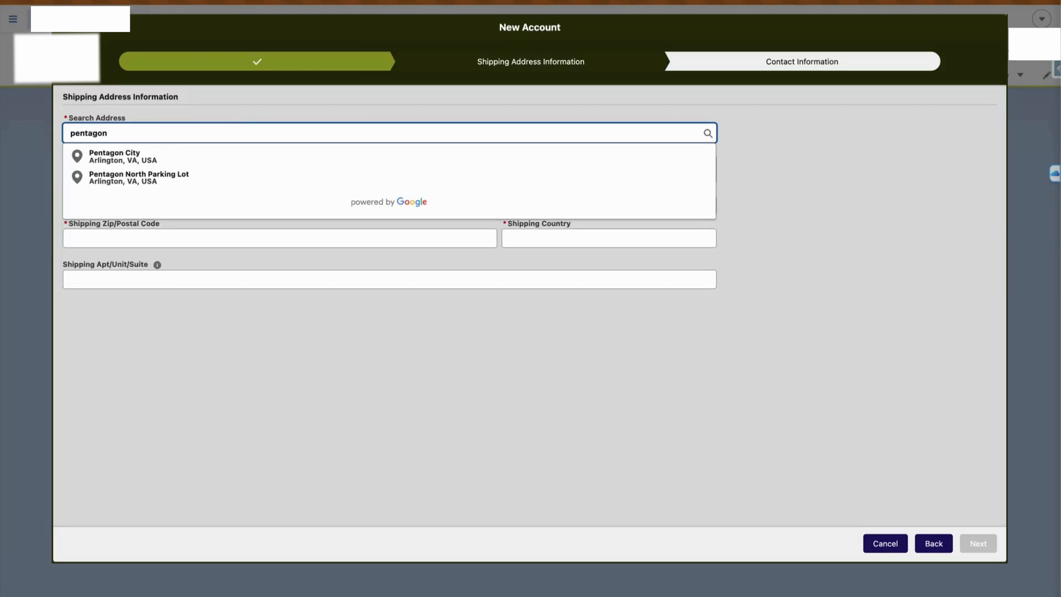
pyautogui.write('n p1')
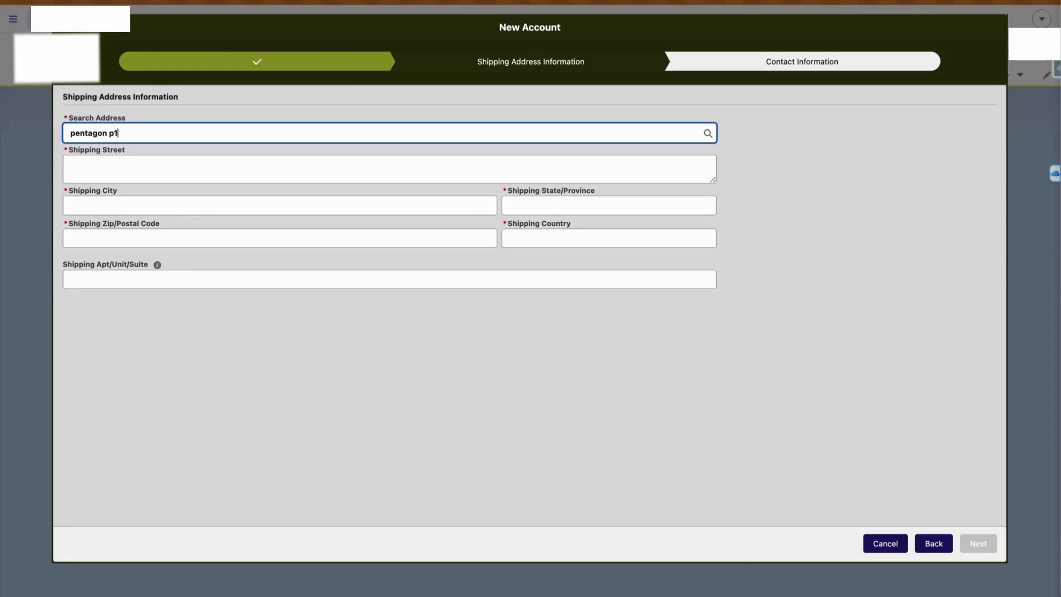
pyautogui.hotkey('ctrl', 'a')
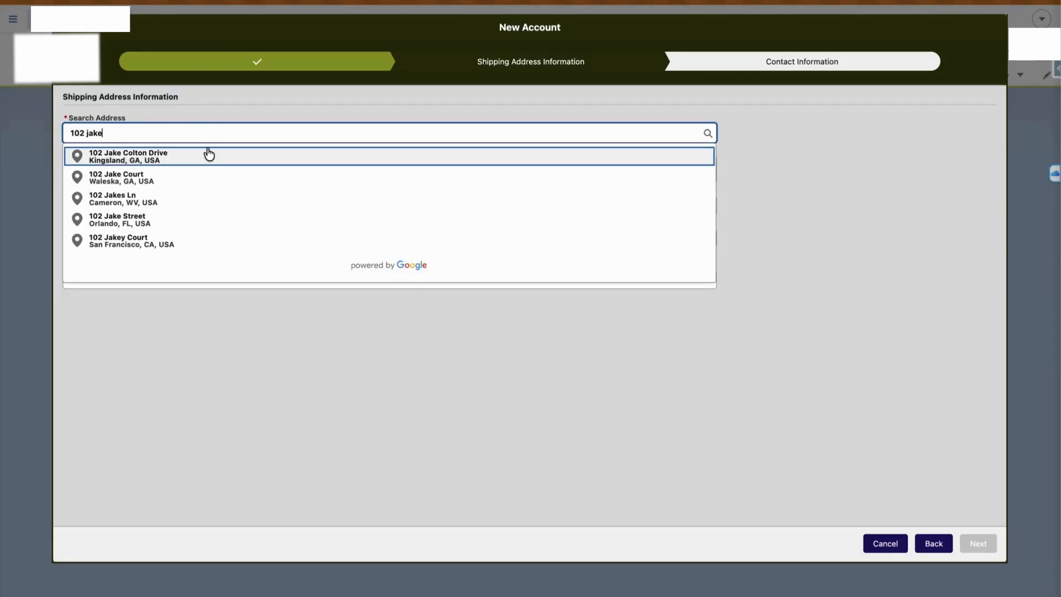
pyautogui.click(182, 221)
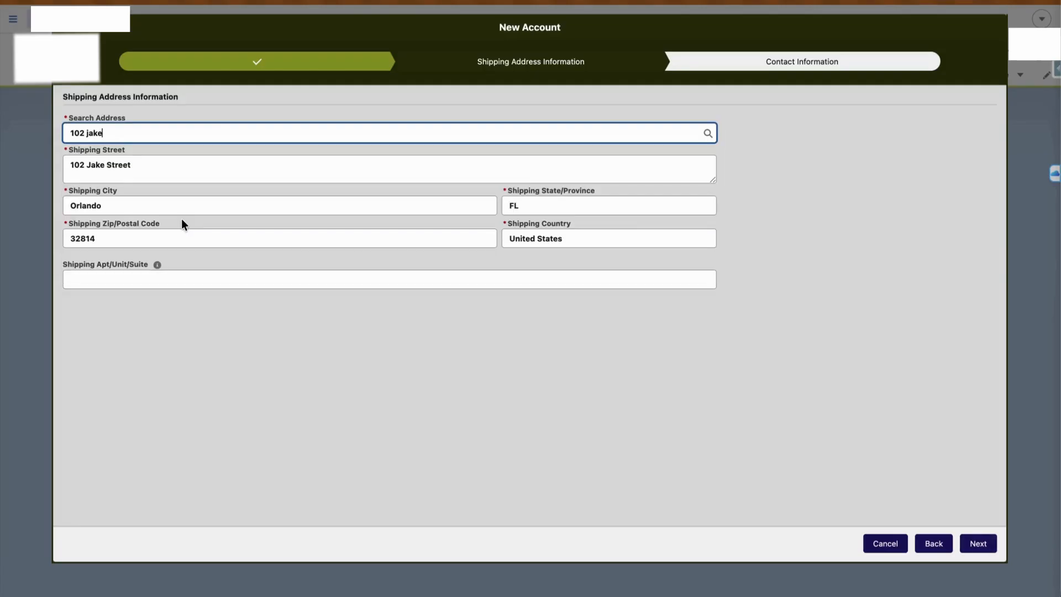
pyautogui.click(979, 544)
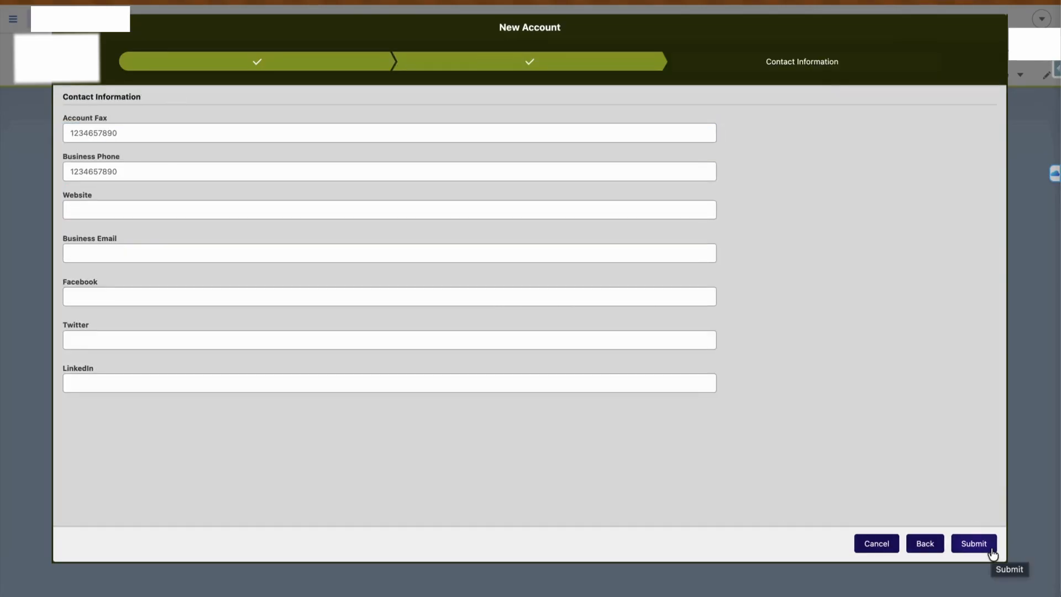
# Submit the Pletra Test account and answer Yes to creating a contact
pyautogui.click(991, 550)
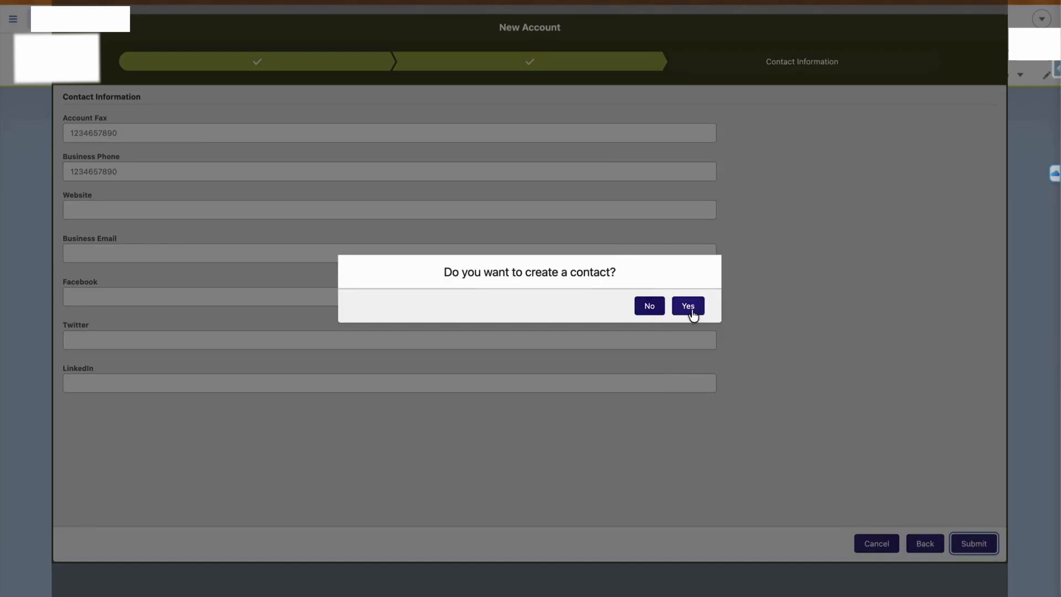
pyautogui.click(689, 310)
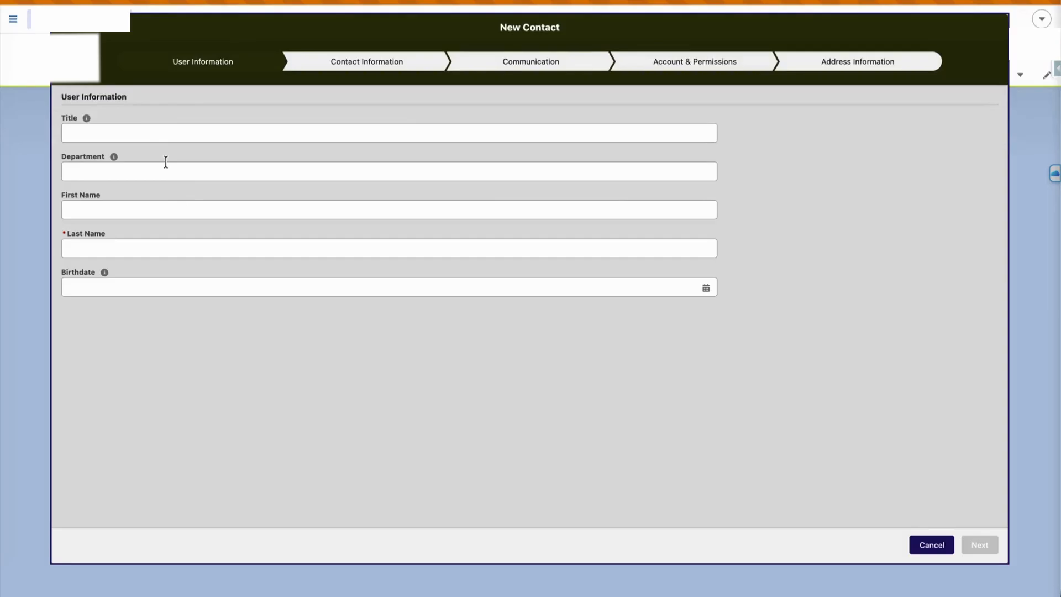
# Enter the contact's first name, last name and e-mail address, reaching the Communication step
pyautogui.click(145, 208)
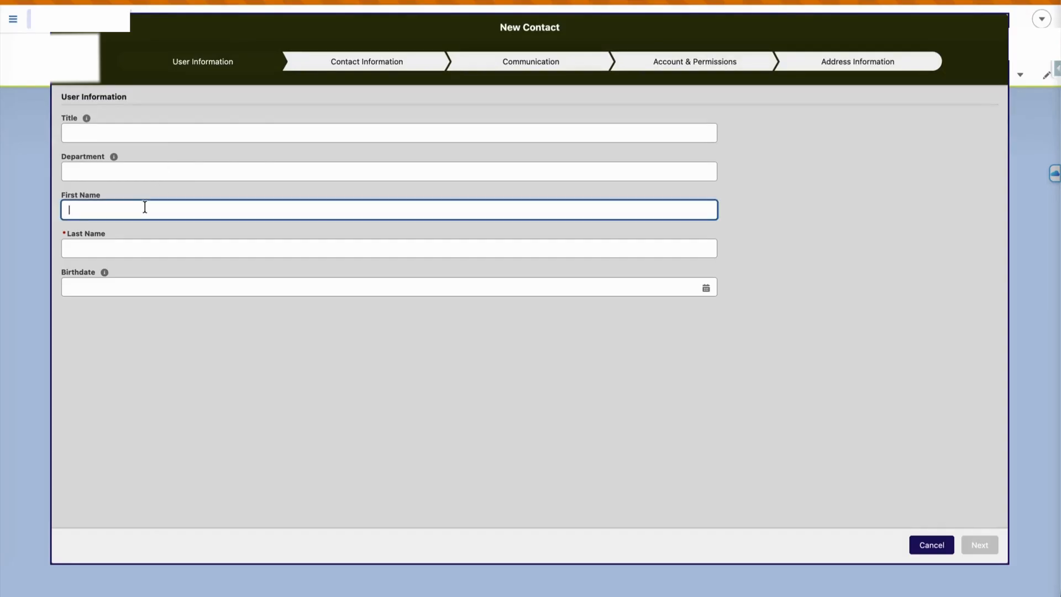
pyautogui.write('Yash')
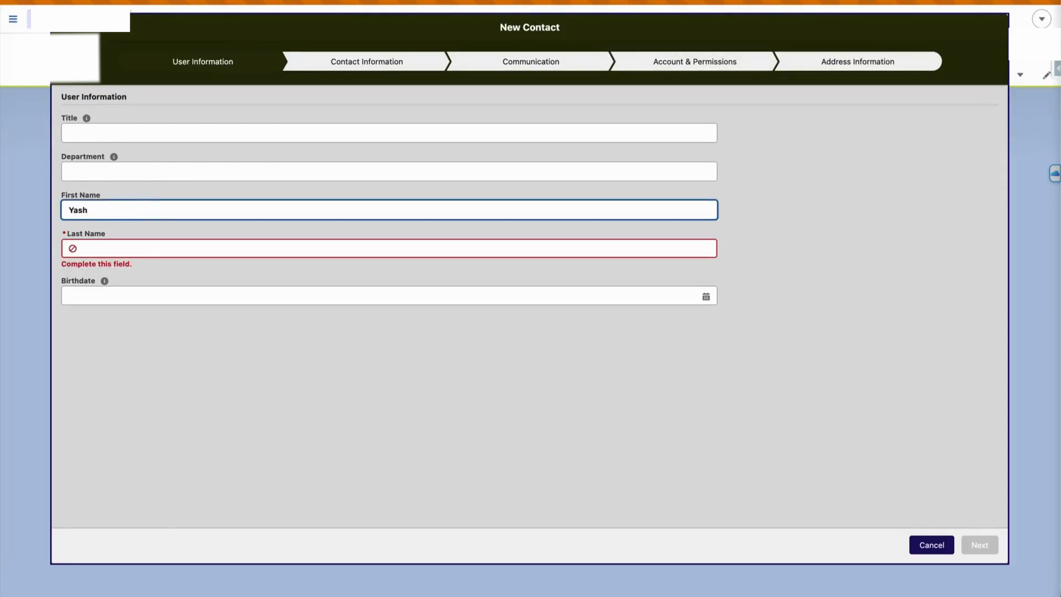
pyautogui.press('Tab')
pyautogui.write('Test')
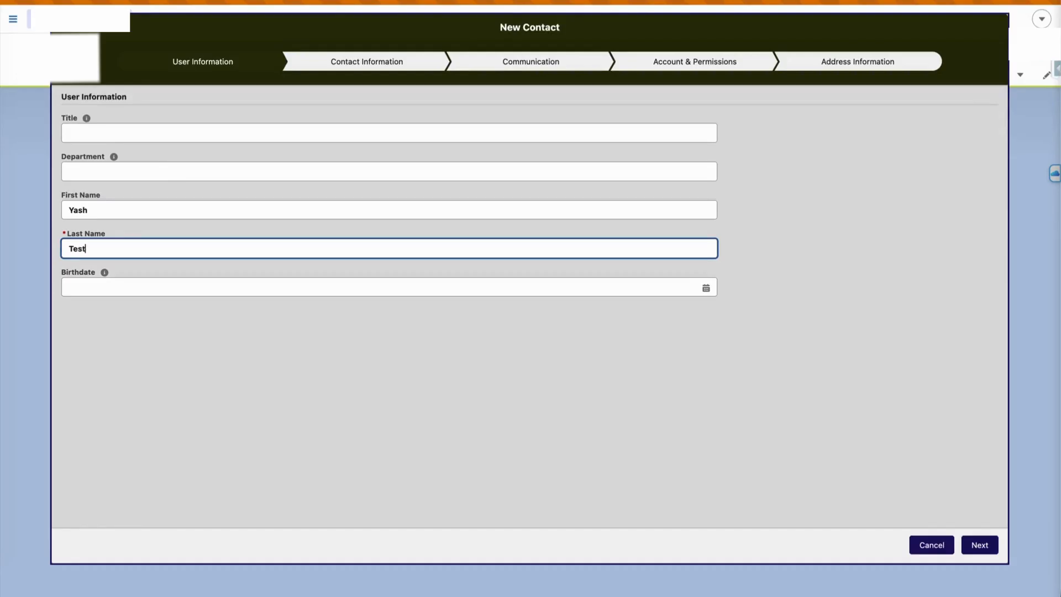
pyautogui.write('ing User')
pyautogui.click(979, 546)
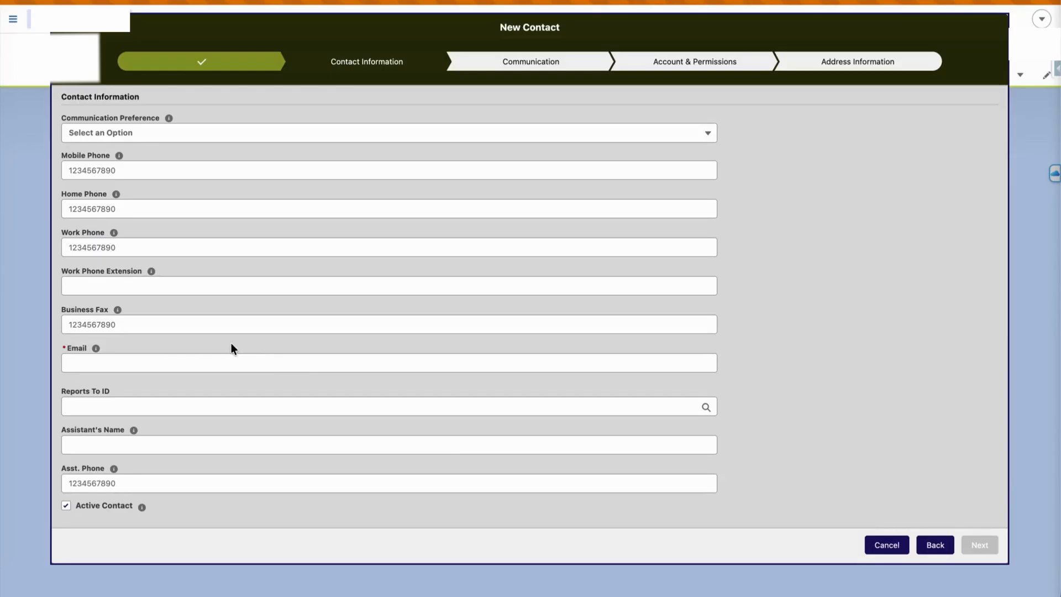
pyautogui.click(174, 362)
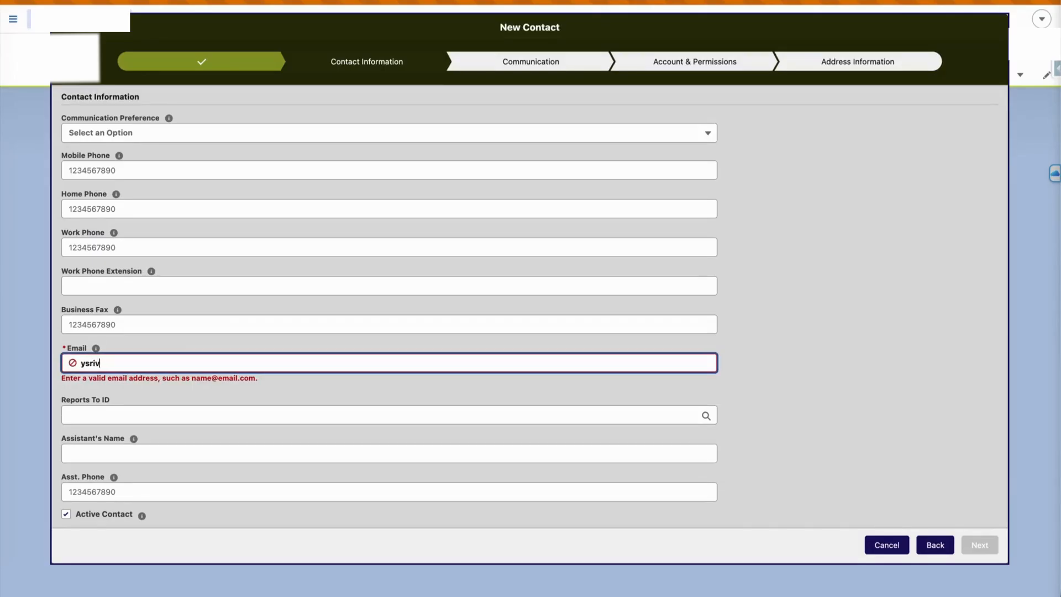
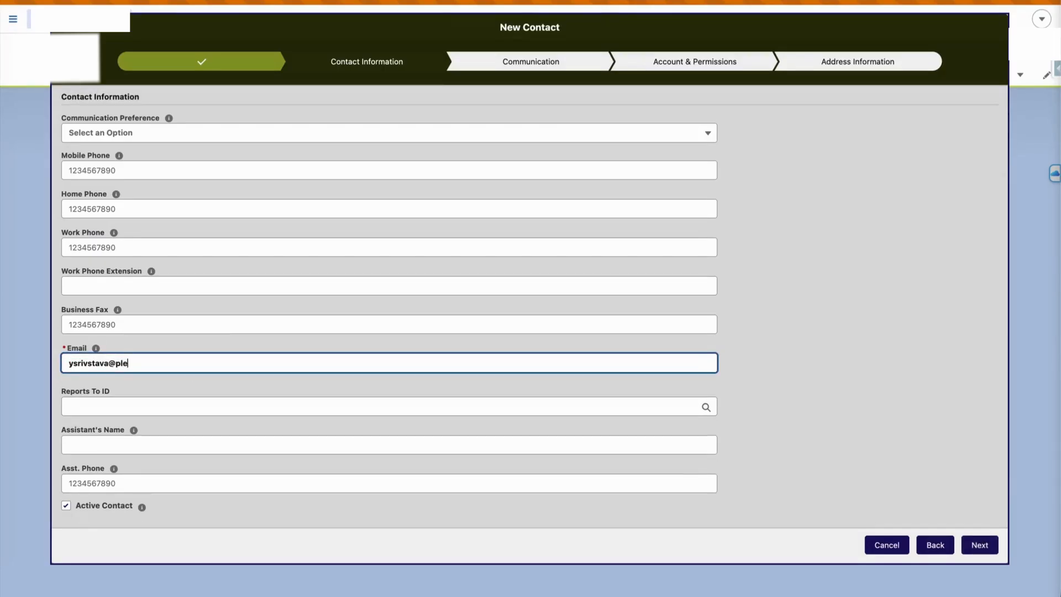
pyautogui.click(983, 543)
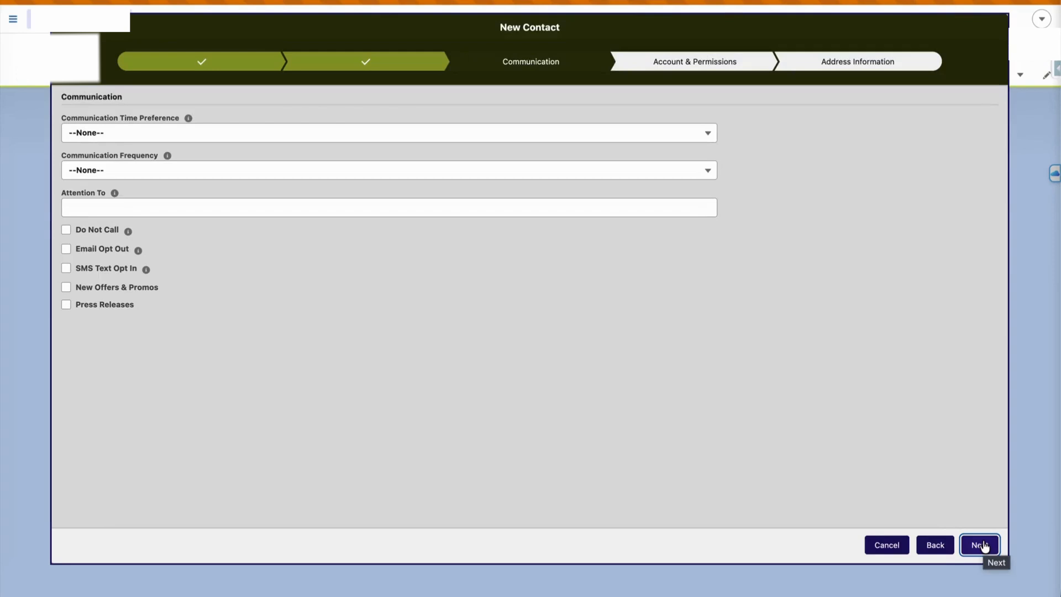
# Skip communication preferences and give the contact Admin portal permission
pyautogui.click(983, 545)
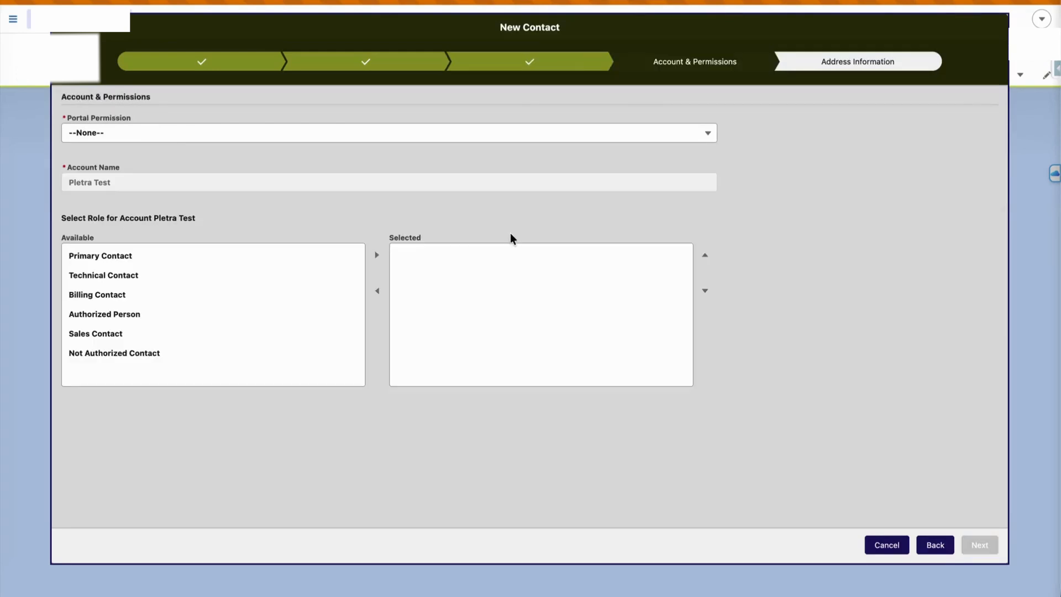
pyautogui.click(495, 133)
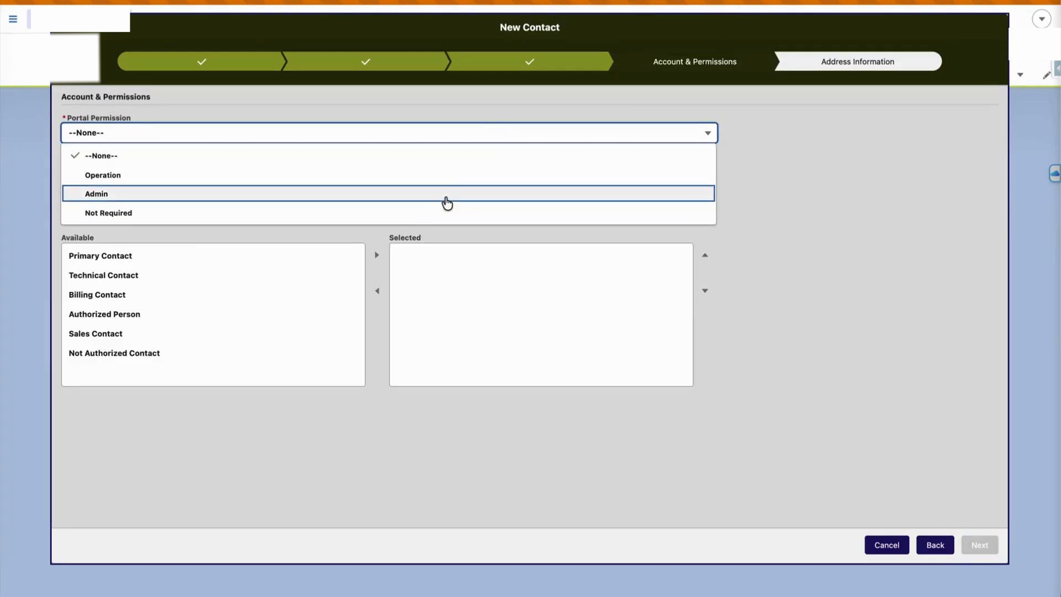
pyautogui.click(446, 199)
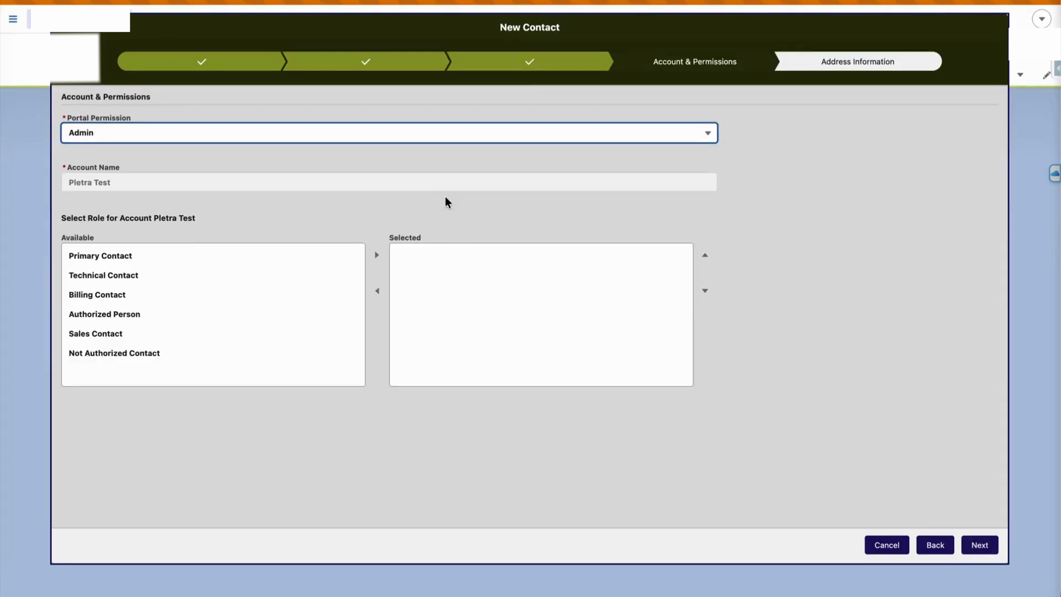
pyautogui.click(989, 548)
# Fill the mailing address from a matching address suggestion and submit the contact
pyautogui.click(269, 160)
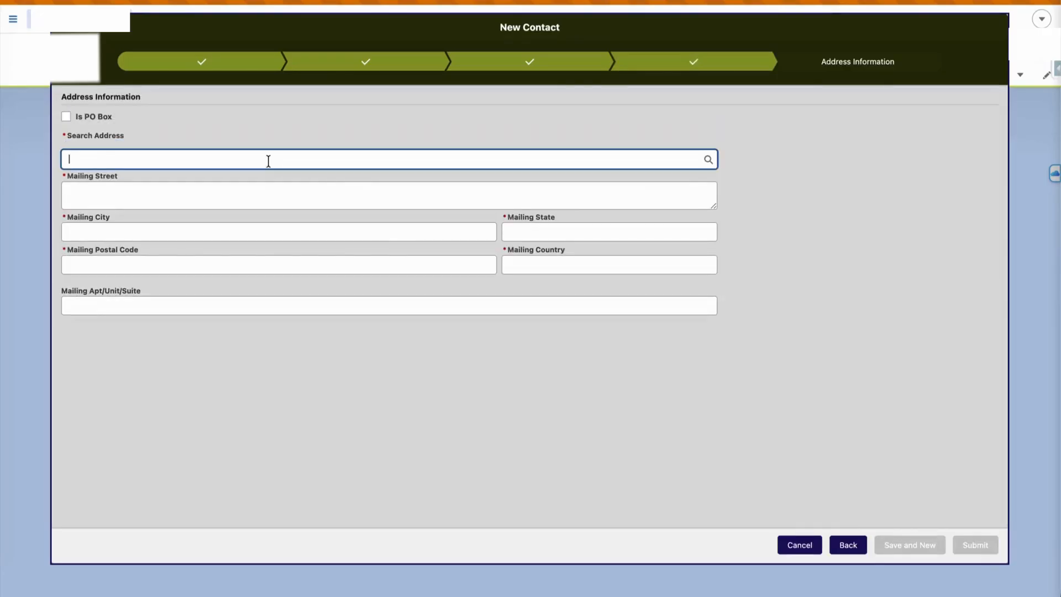
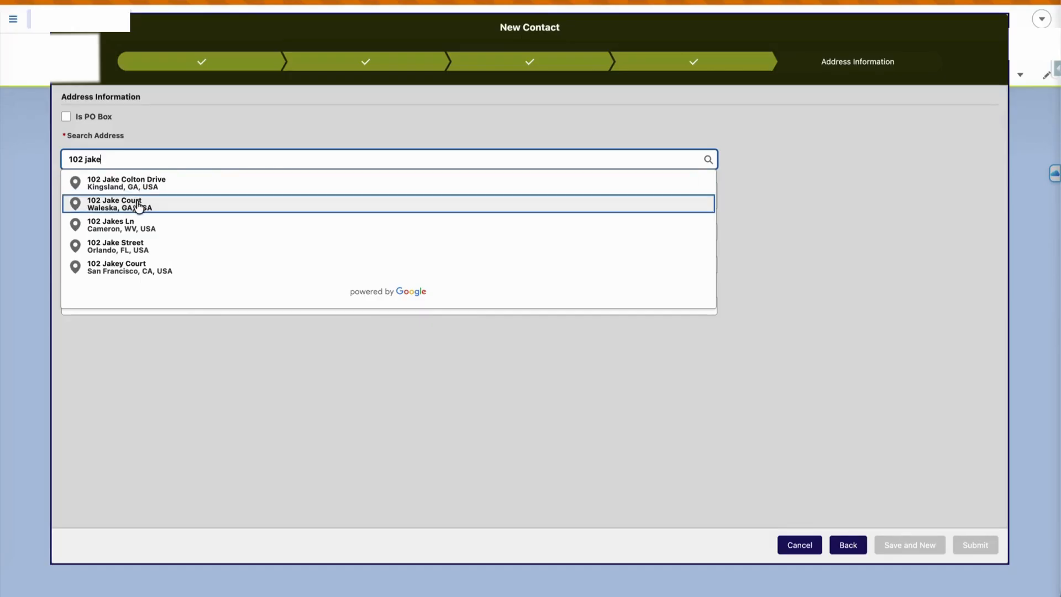
pyautogui.click(142, 246)
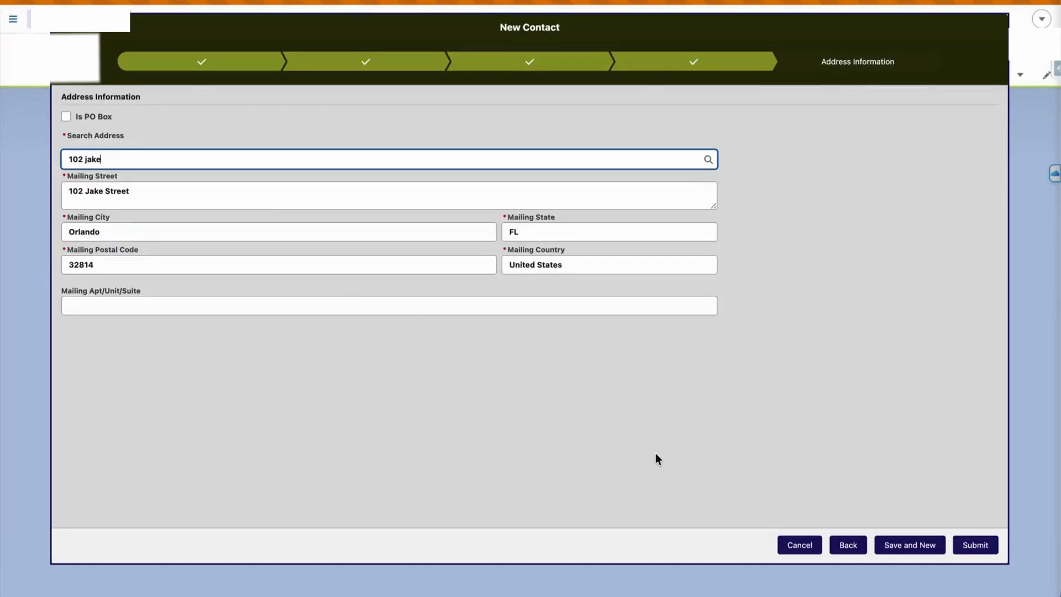
pyautogui.click(970, 546)
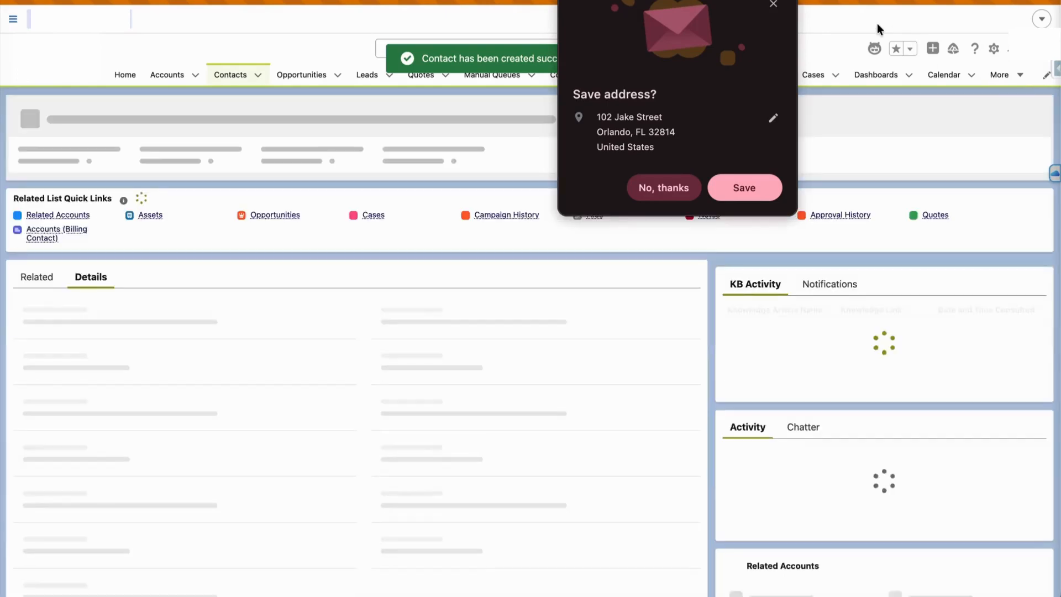
# Dismiss the save-address prompt and open the Pletra Test account, reviewing its page
pyautogui.click(774, 4)
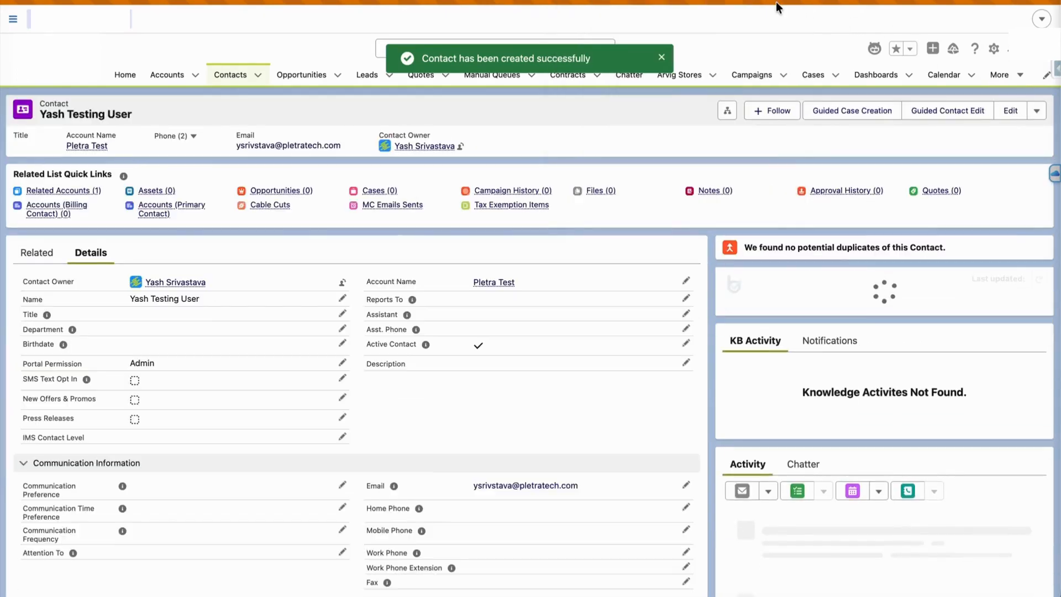
pyautogui.click(495, 283)
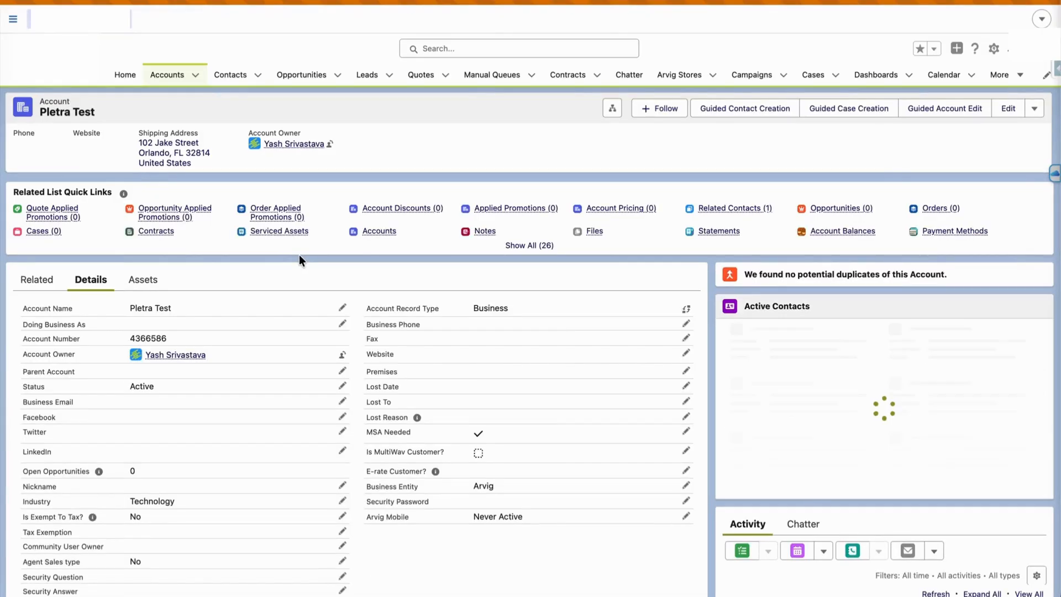
pyautogui.scroll(-5, 418, 356)
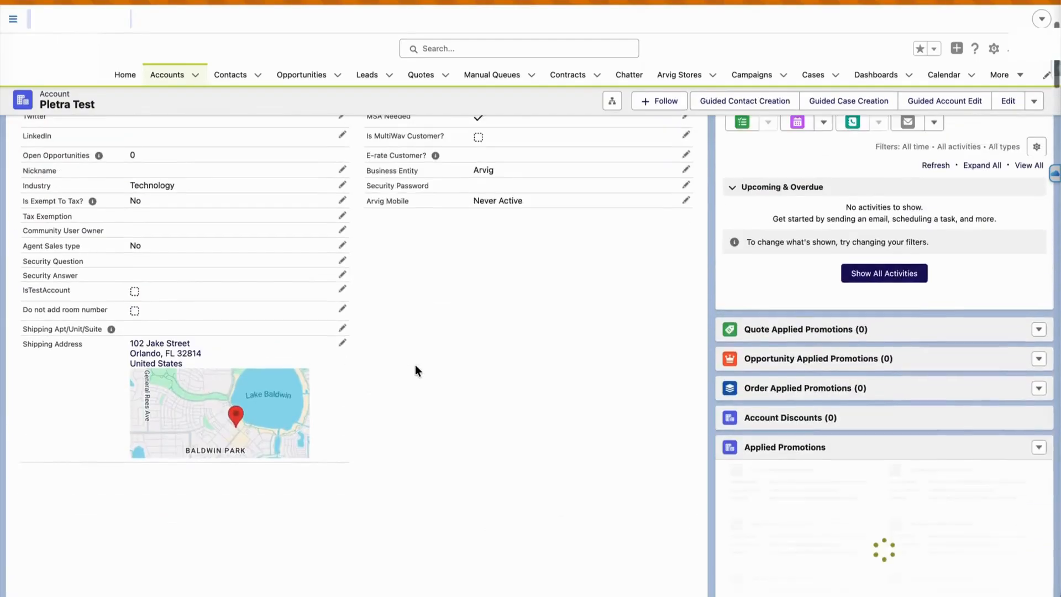
pyautogui.scroll(6, 416, 369)
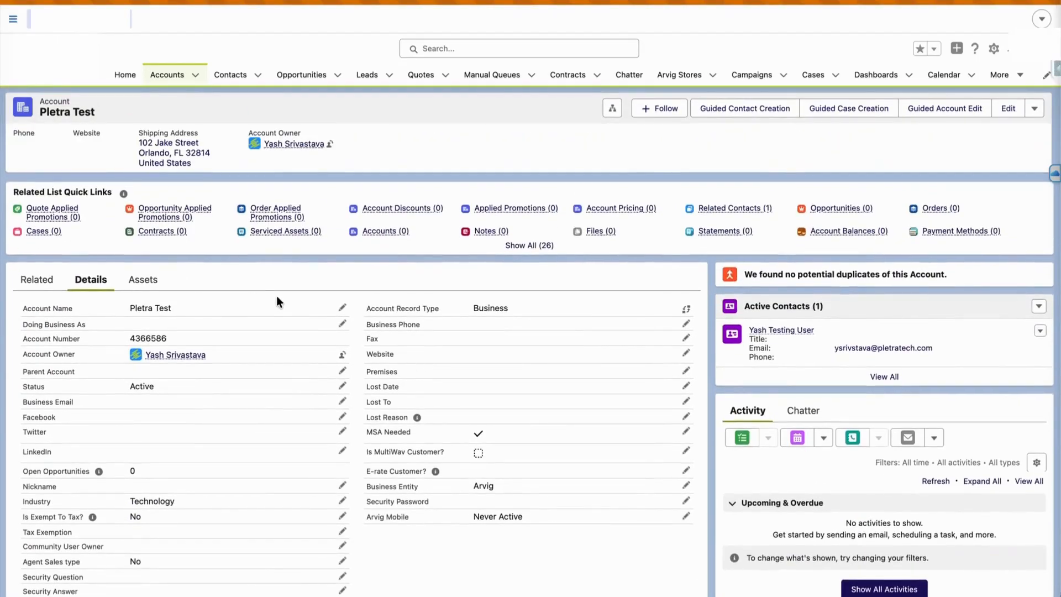
pyautogui.scroll(-8, 943, 479)
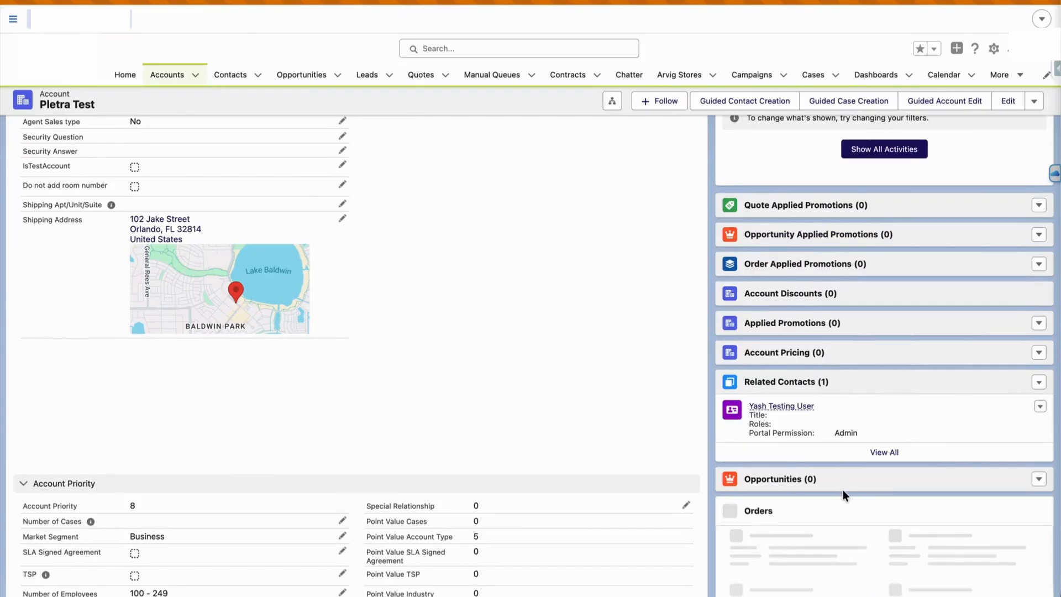
pyautogui.scroll(-4, 841, 492)
pyautogui.scroll(-2, 841, 492)
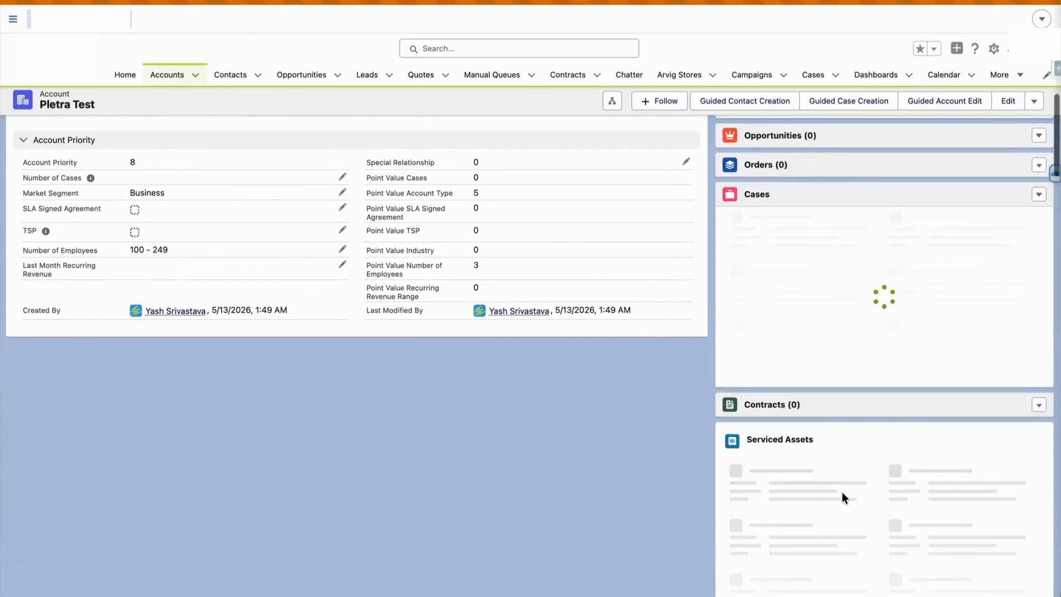
pyautogui.scroll(-7, 841, 492)
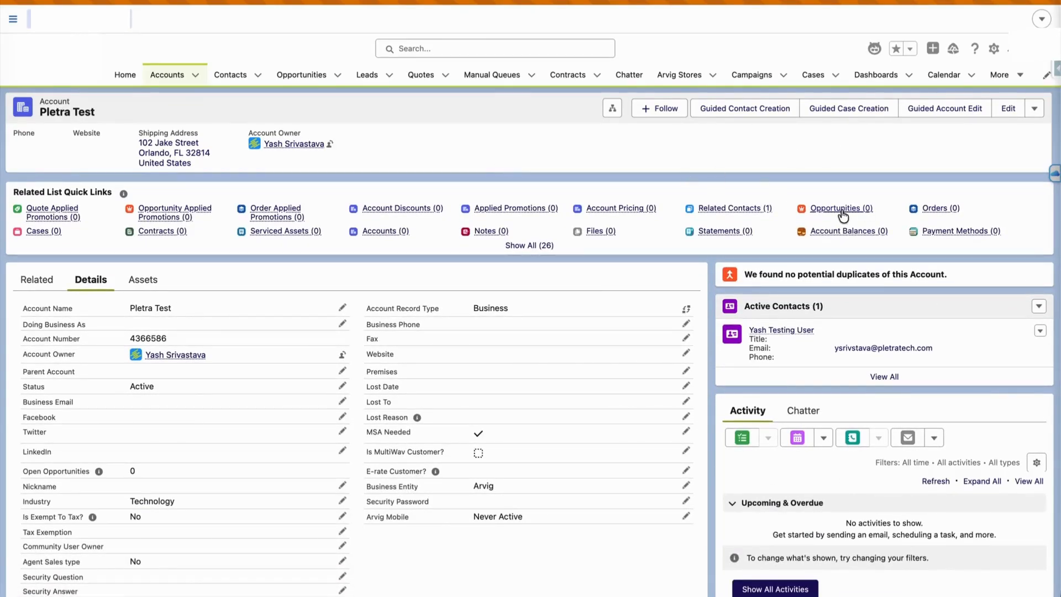
# Save opportunity 'Testing Op' closing 5/14/2026 at the Needs Analysis stage
pyautogui.moveTo(840, 211)
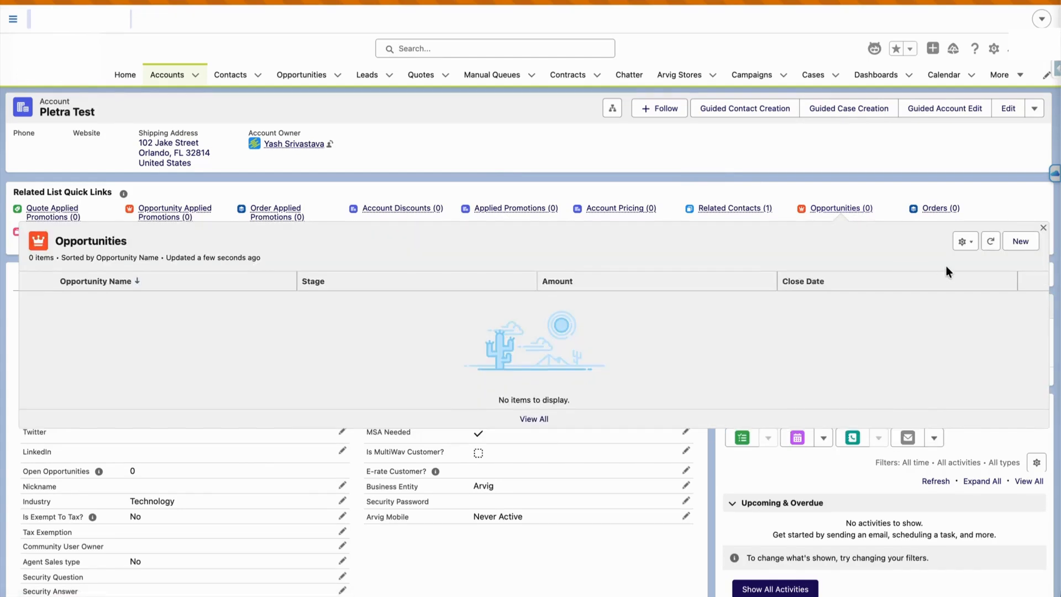
pyautogui.click(1021, 241)
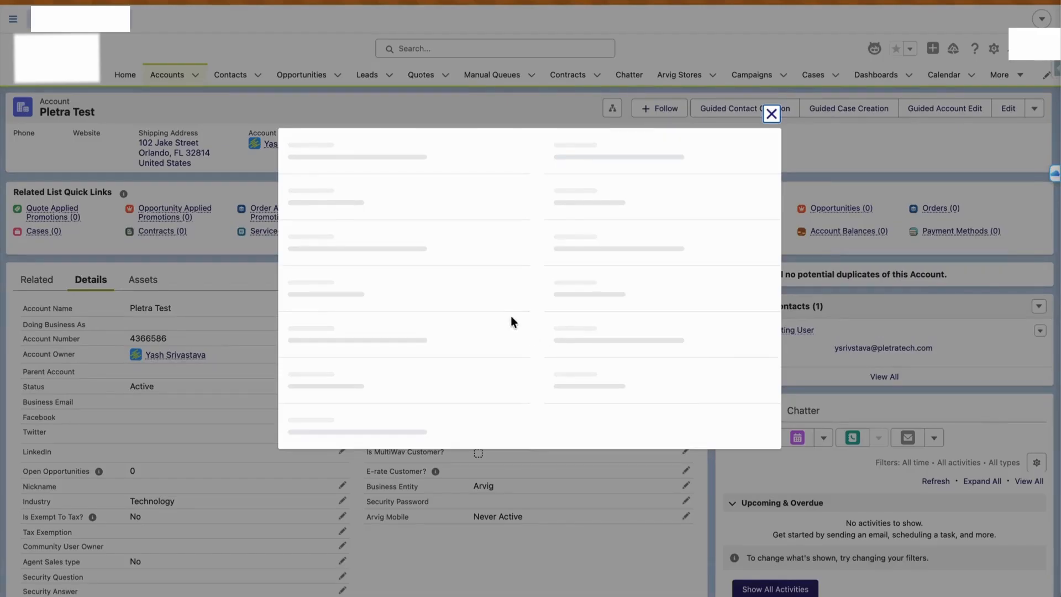
pyautogui.click(434, 135)
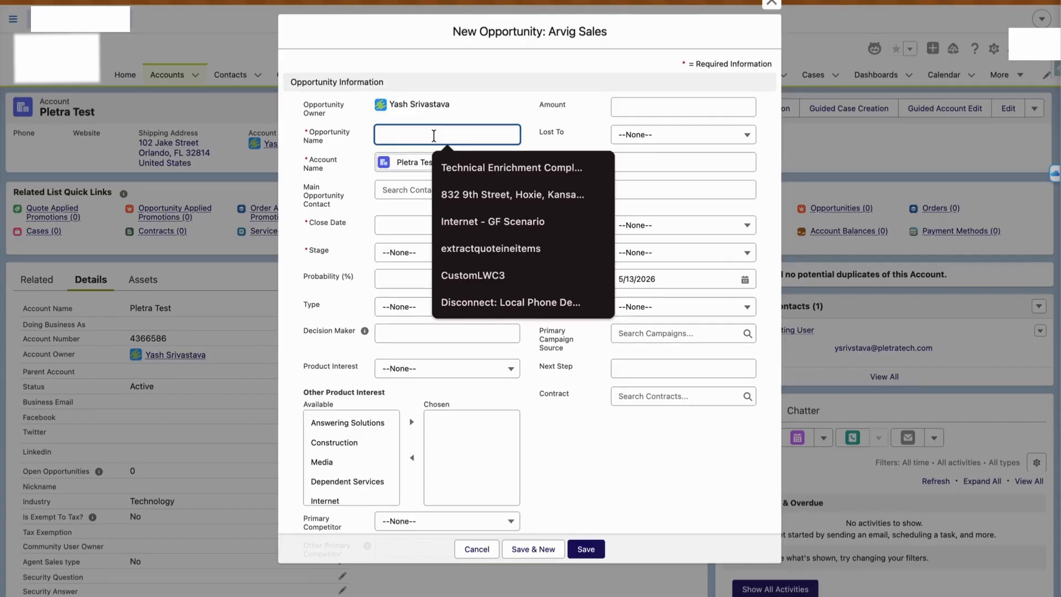
pyautogui.write('Testing ')
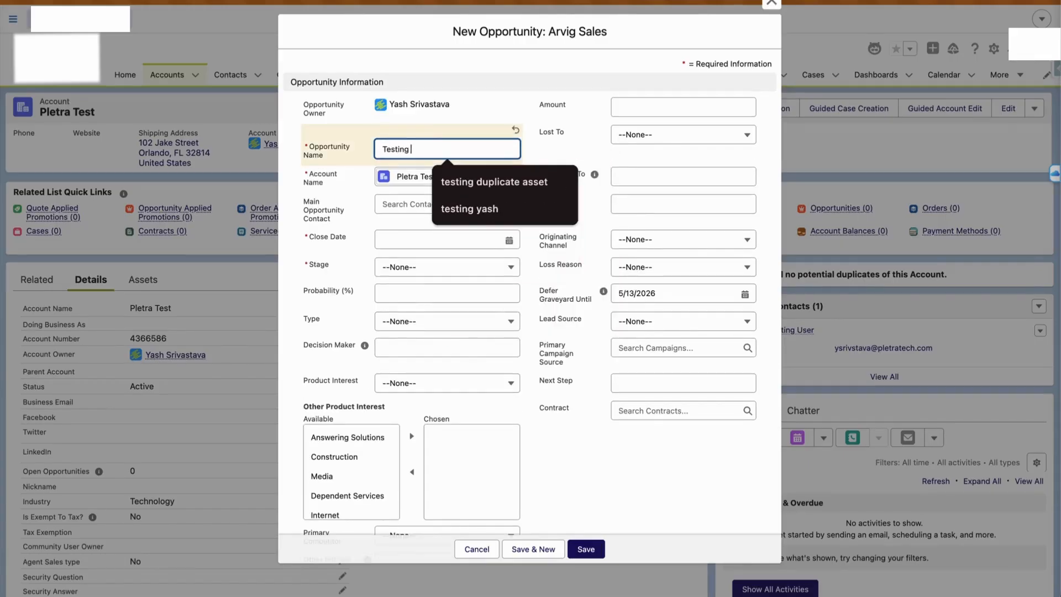
pyautogui.write('Opp')
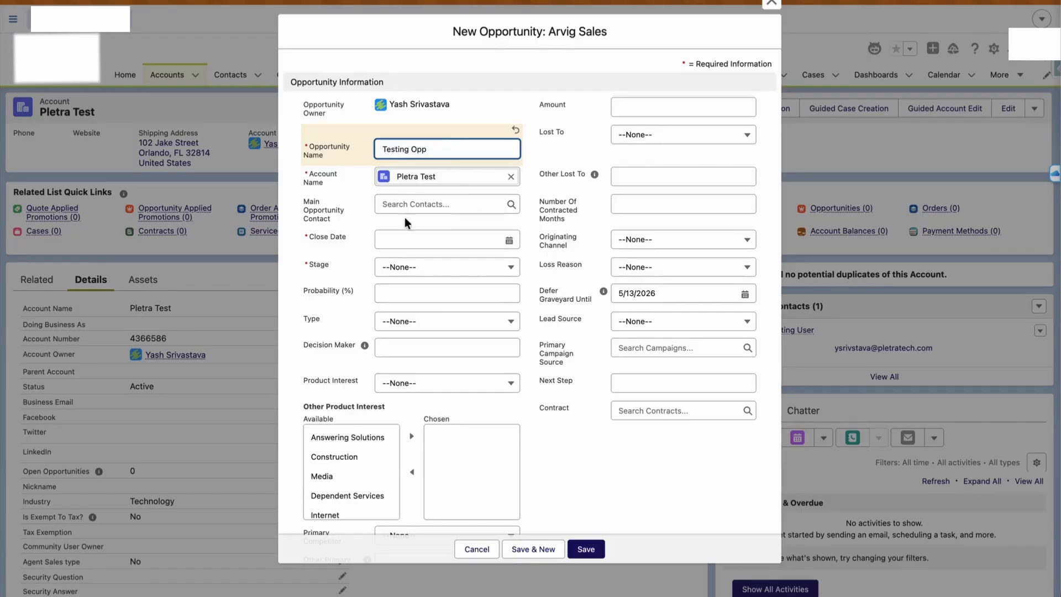
pyautogui.click(401, 239)
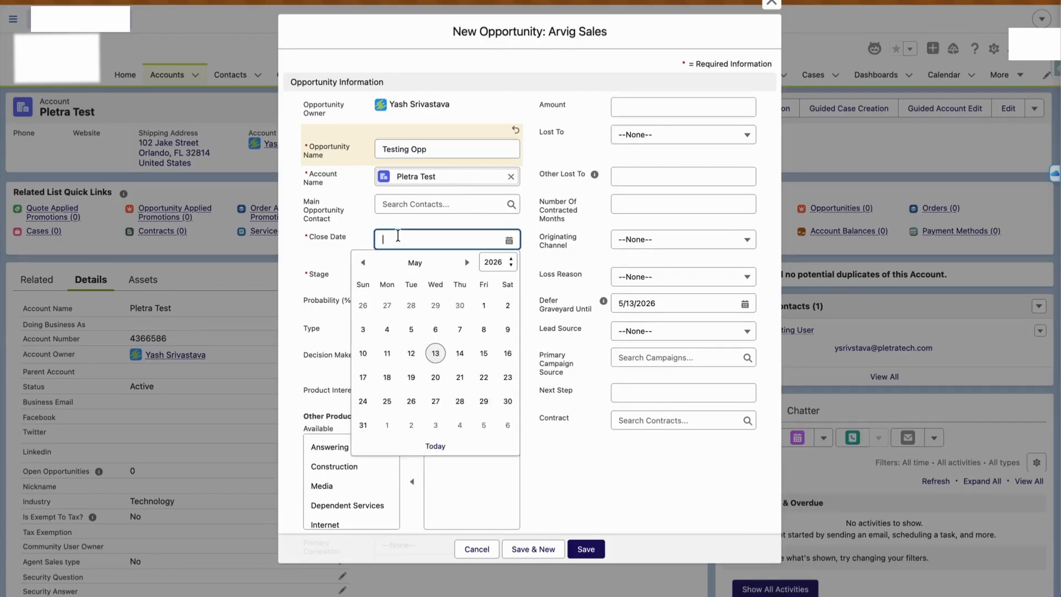
pyautogui.click(462, 352)
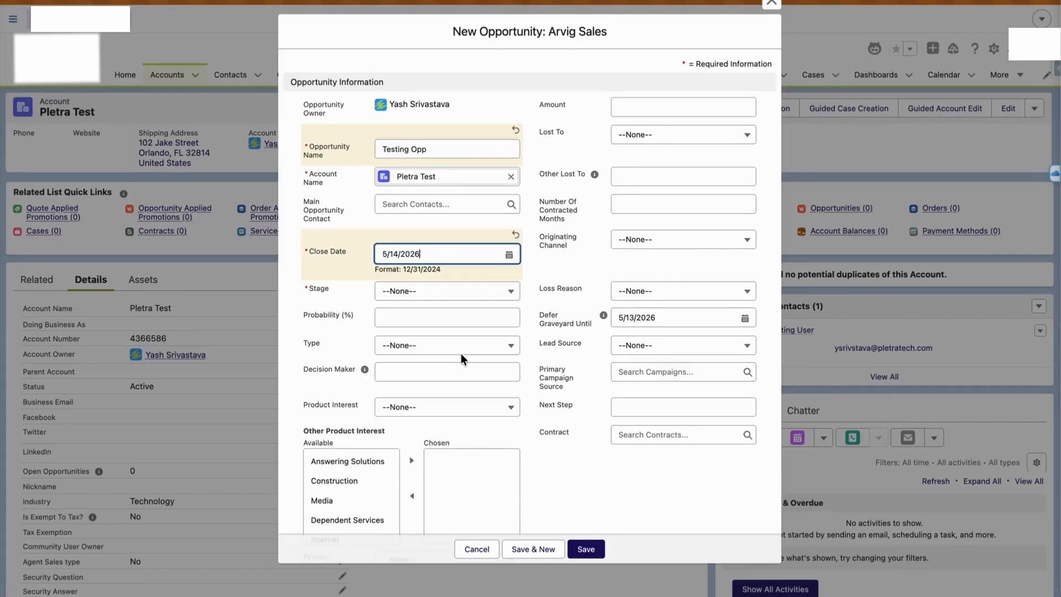
pyautogui.click(423, 294)
pyautogui.click(423, 320)
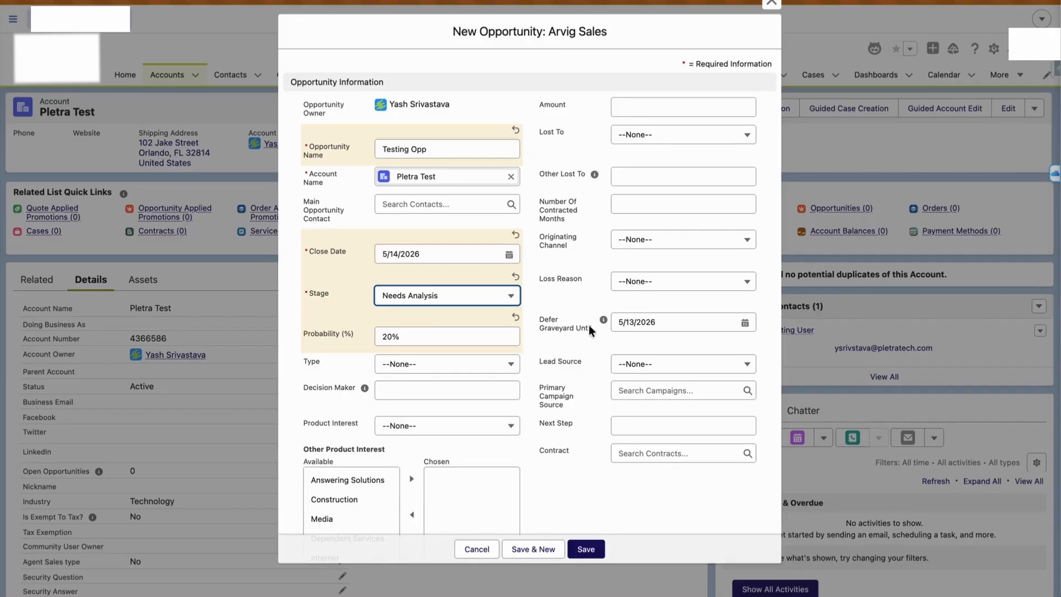
pyautogui.click(580, 544)
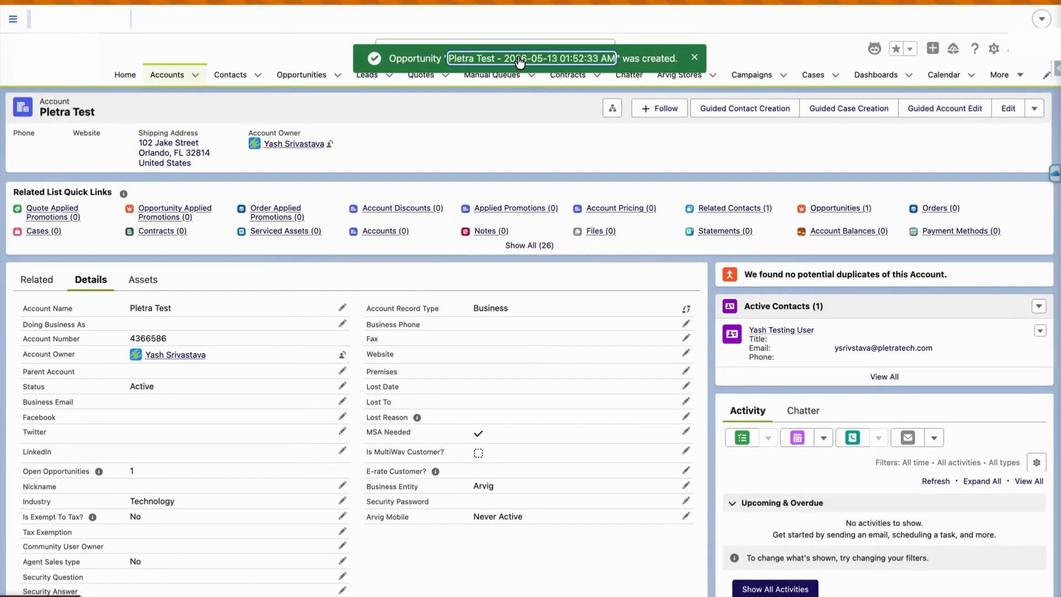
# Open the new opportunity, review its Details fields, and launch Create Quote
pyautogui.click(519, 59)
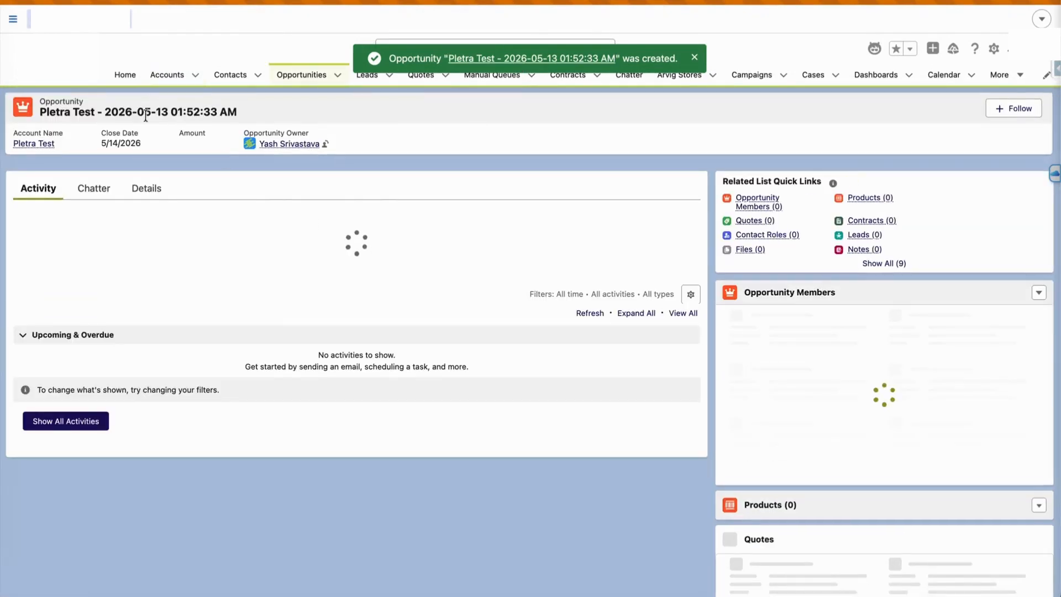
pyautogui.moveTo(105, 112); pyautogui.dragTo(227, 109)
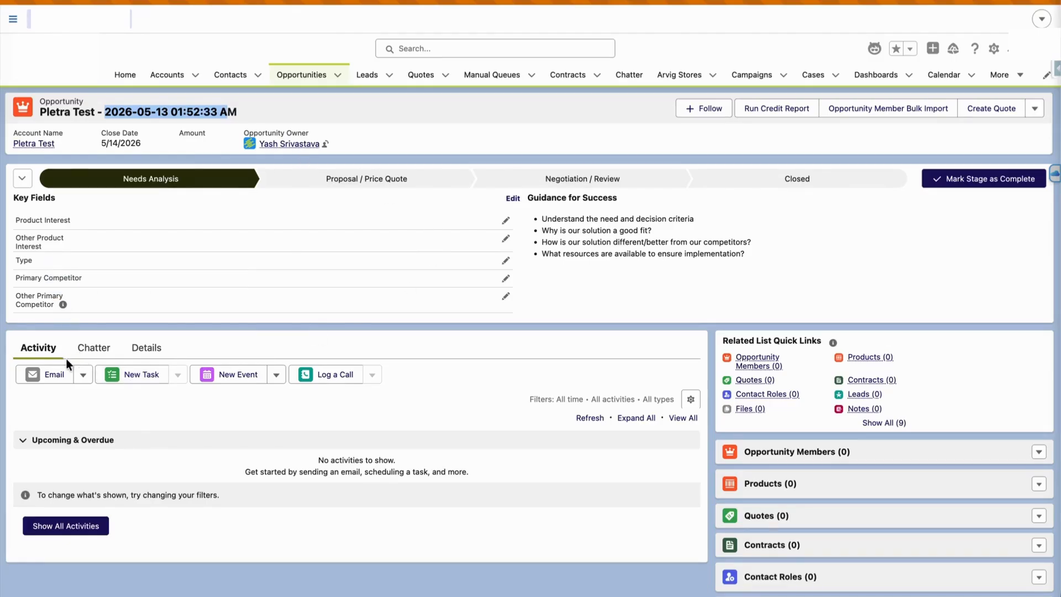
pyautogui.click(142, 349)
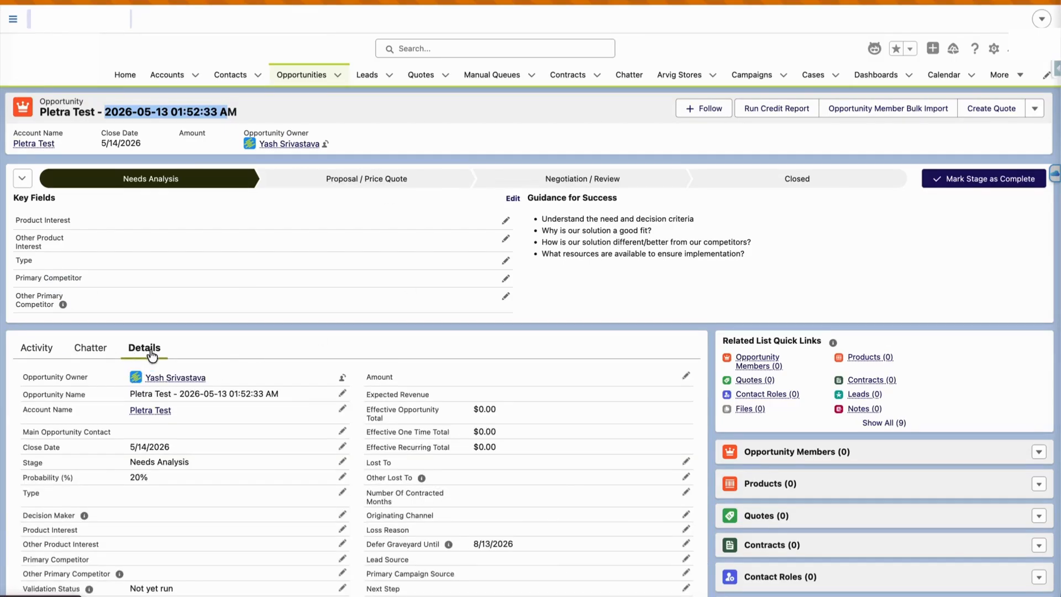
pyautogui.scroll(-4, 348, 463)
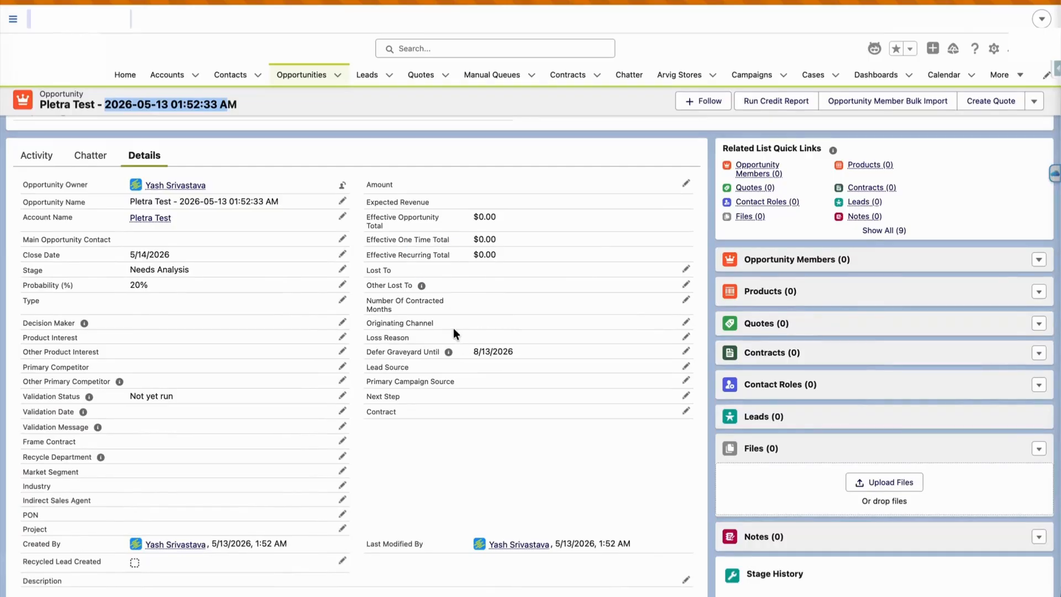
pyautogui.scroll(4, 454, 330)
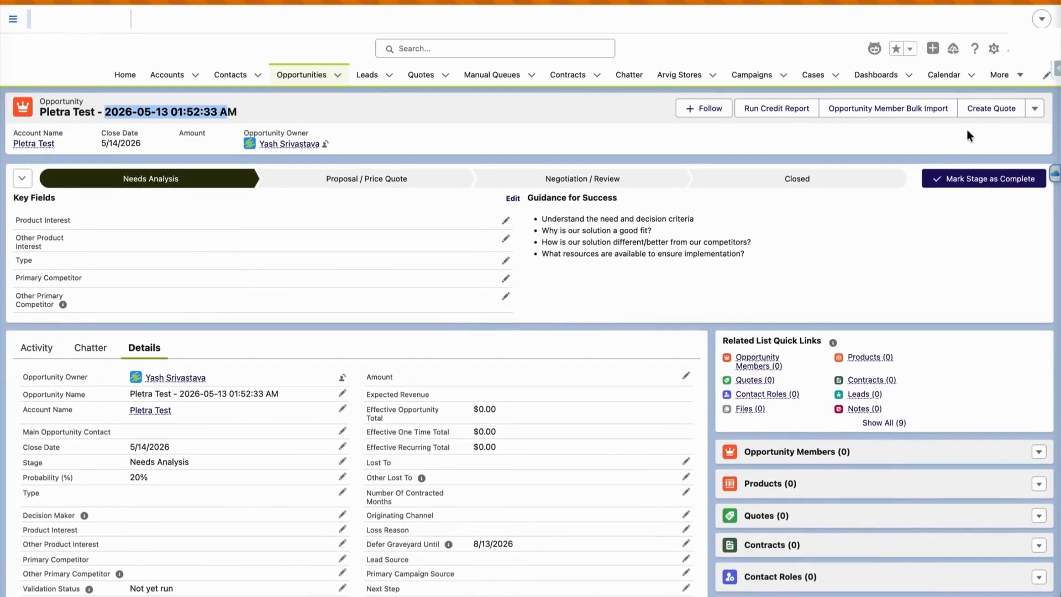
pyautogui.click(991, 108)
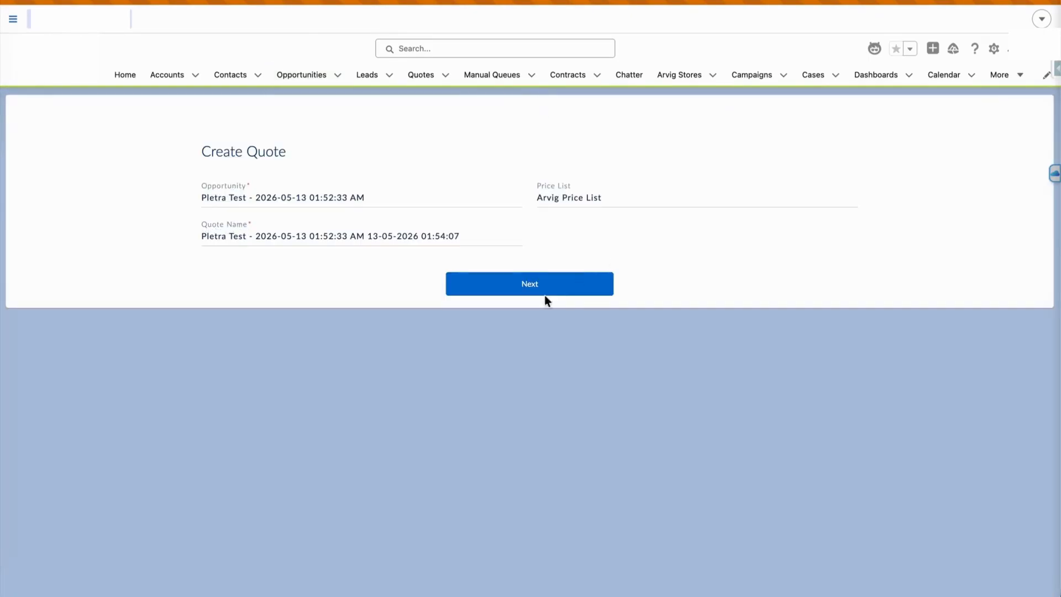
# Create the quote and add a location row using the matching Orlando, FL street address
pyautogui.click(538, 292)
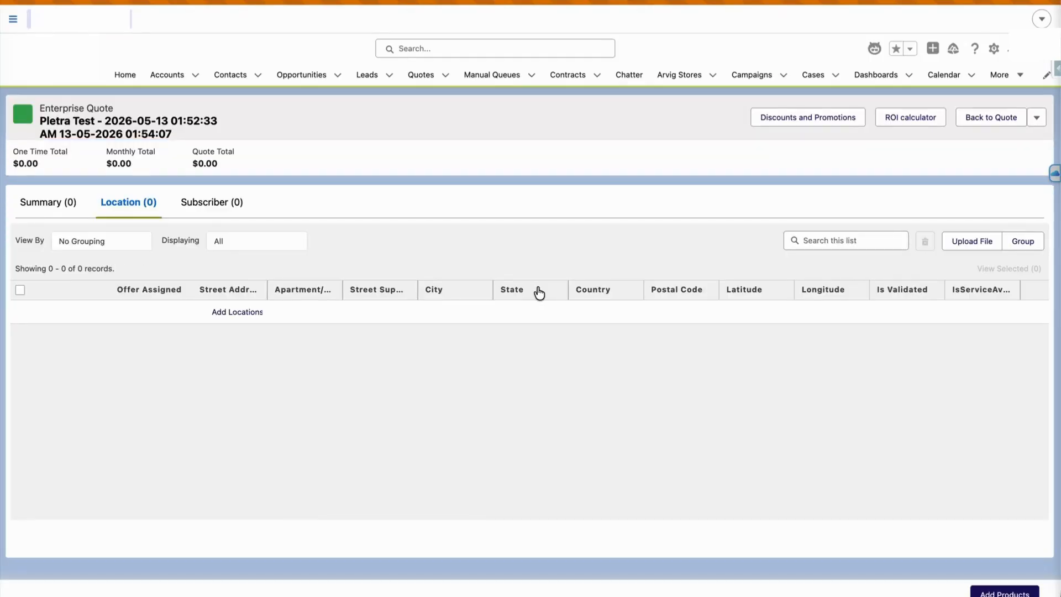
pyautogui.click(231, 312)
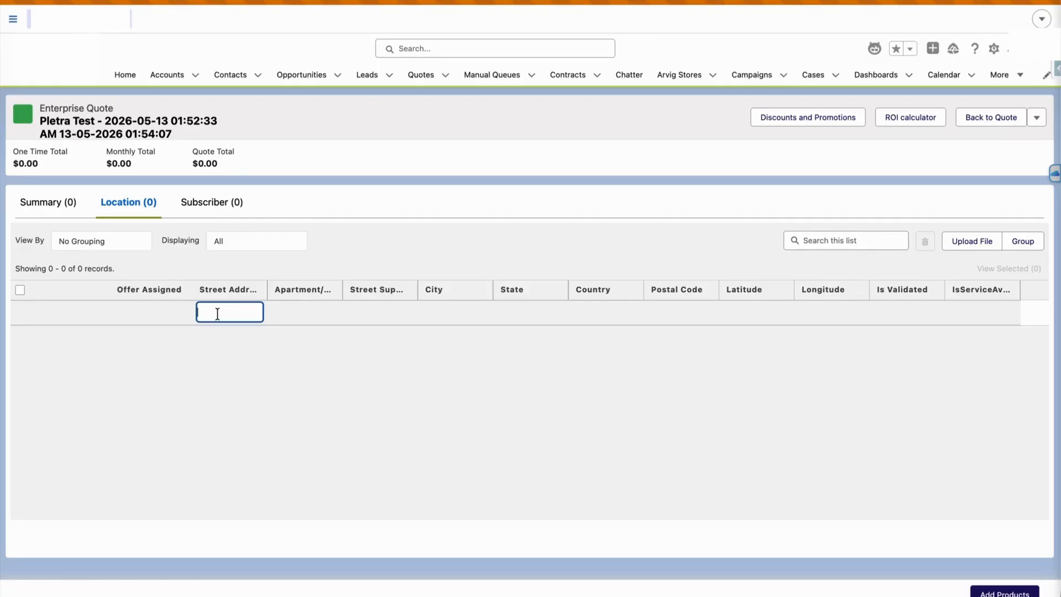
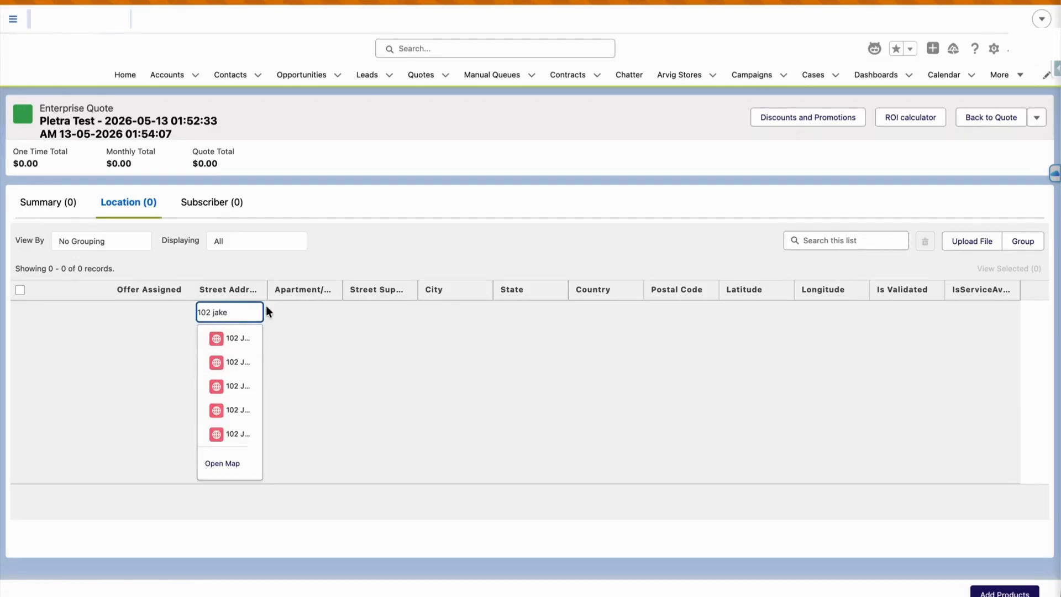
pyautogui.moveTo(268, 290); pyautogui.dragTo(355, 291)
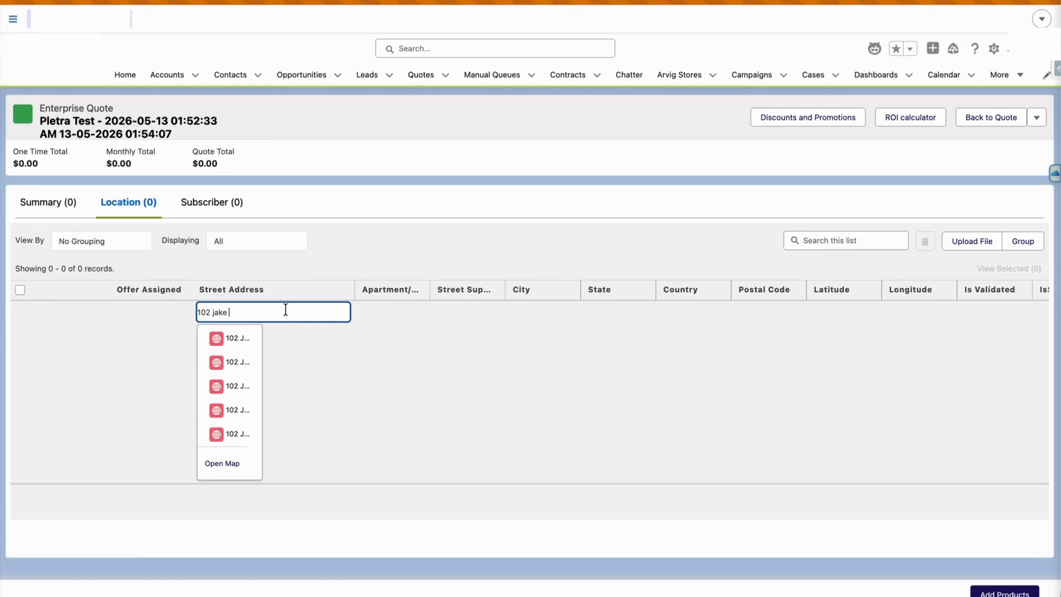
pyautogui.write('s')
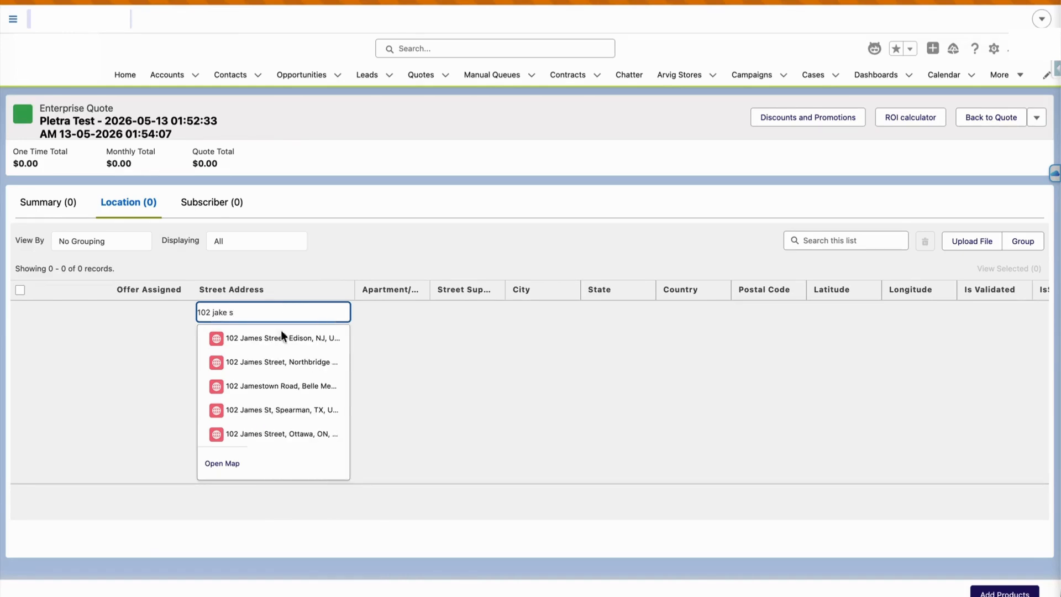
pyautogui.write('tre')
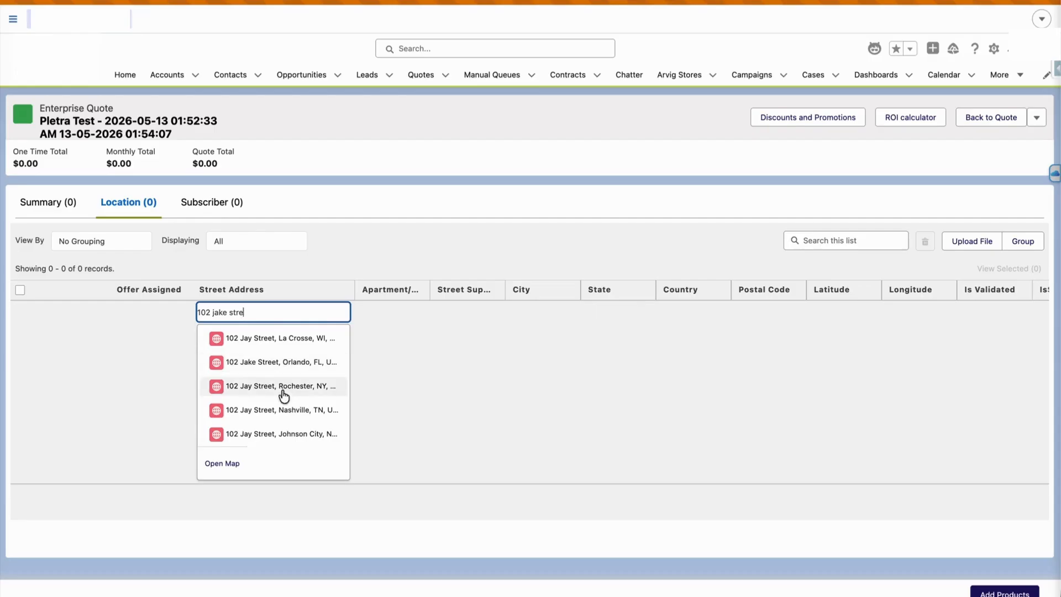
pyautogui.write('et')
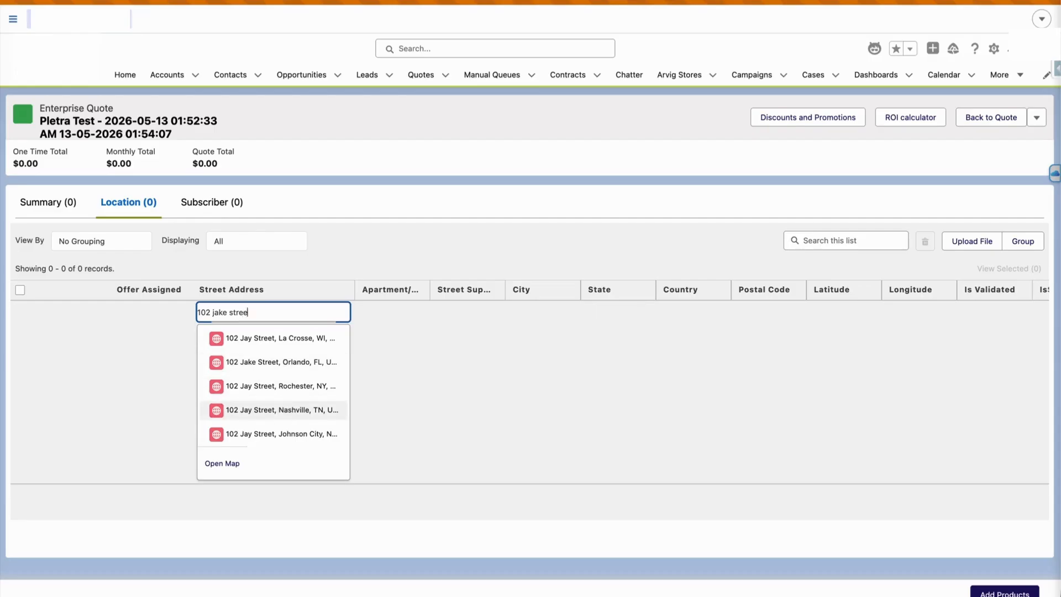
pyautogui.click(300, 363)
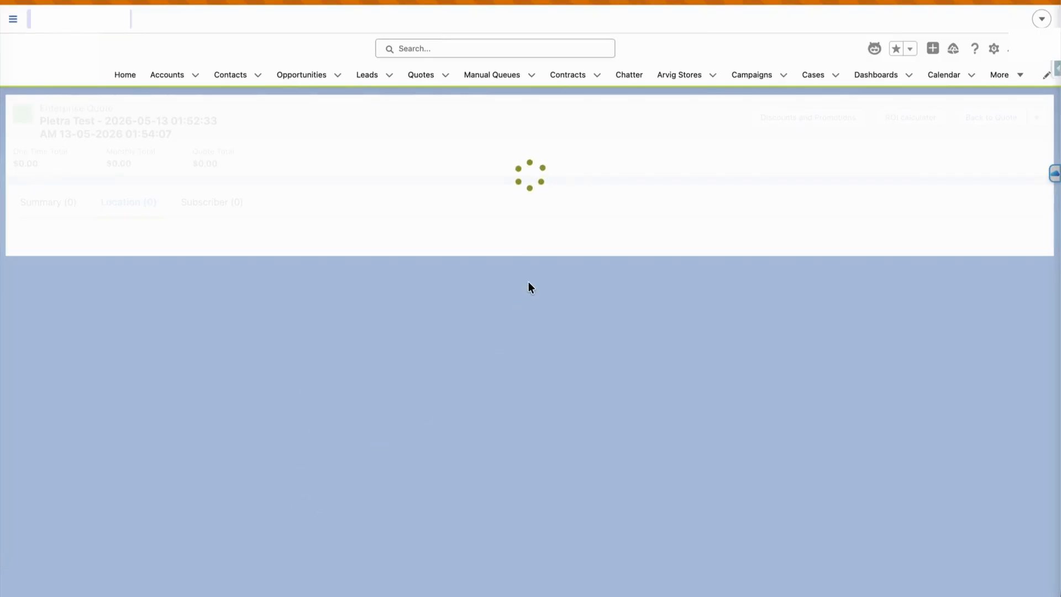
pyautogui.rightClick(420, 81)
pyautogui.click(458, 92)
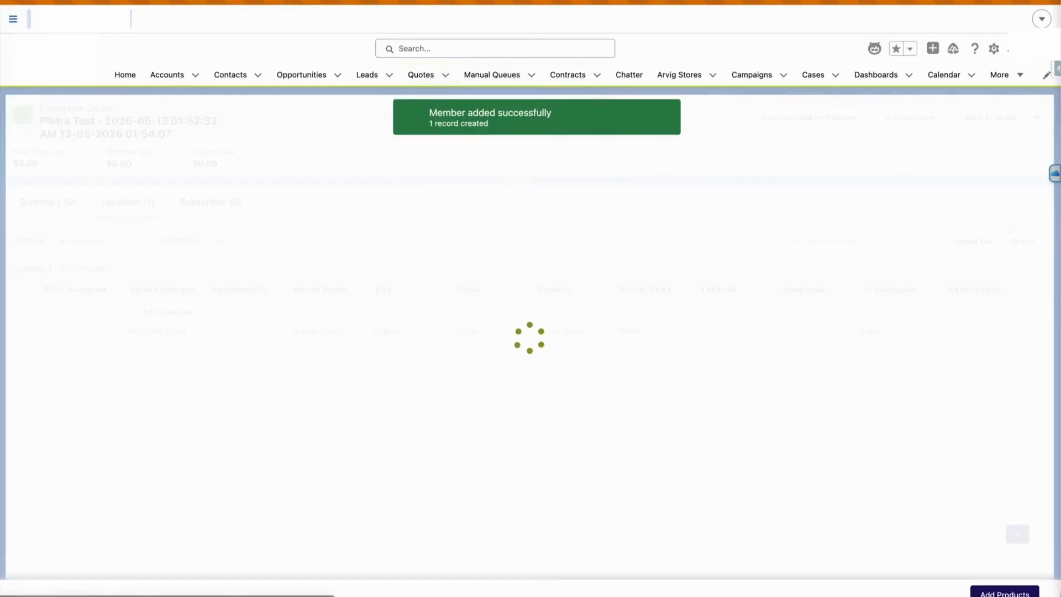
pyautogui.hotkey('ctrl', 'Tab')
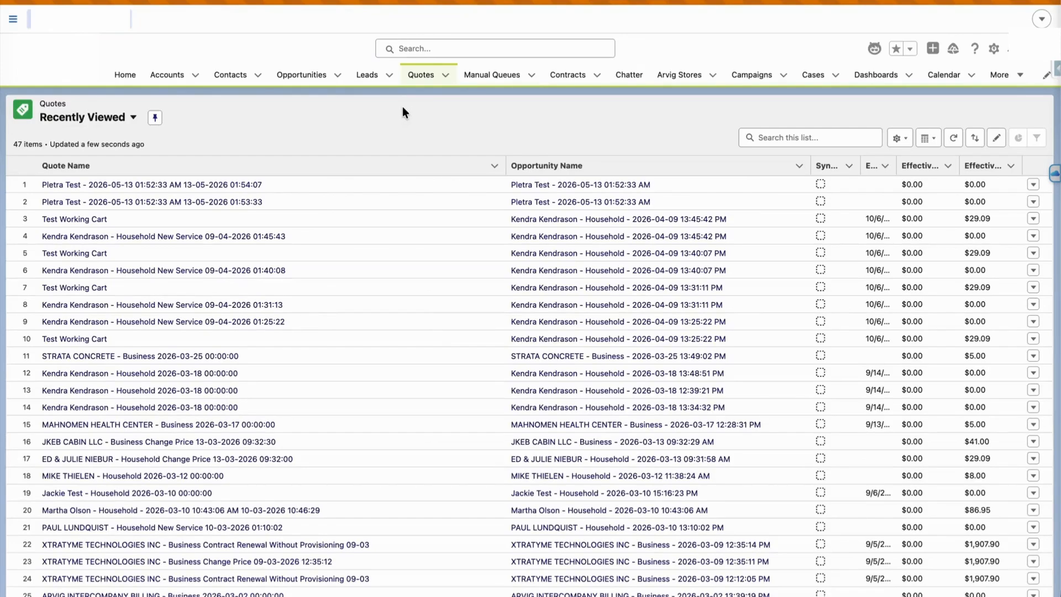
pyautogui.click(197, 186)
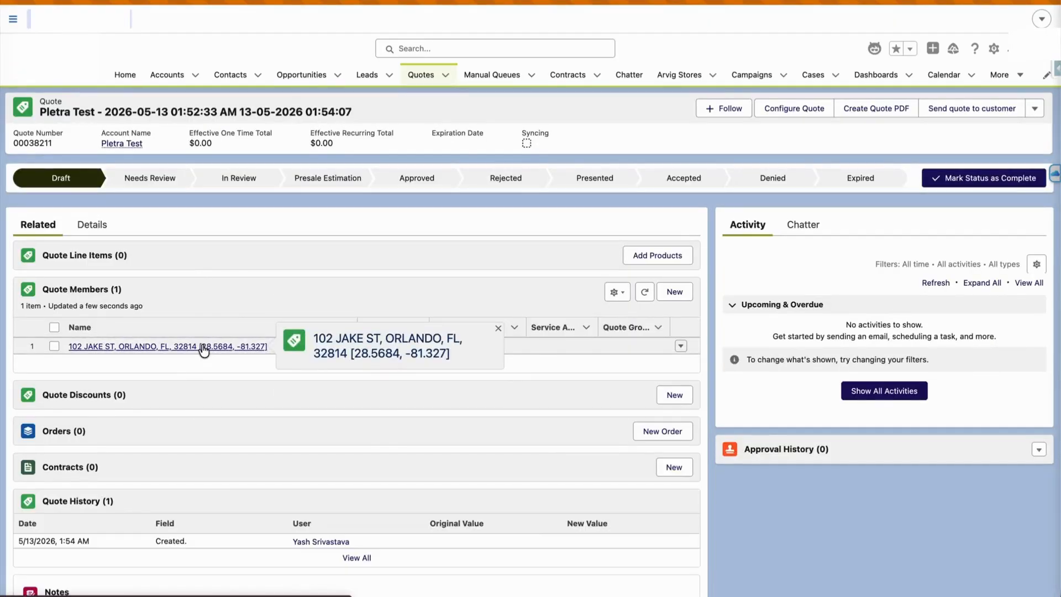
pyautogui.scroll(-5, 205, 351)
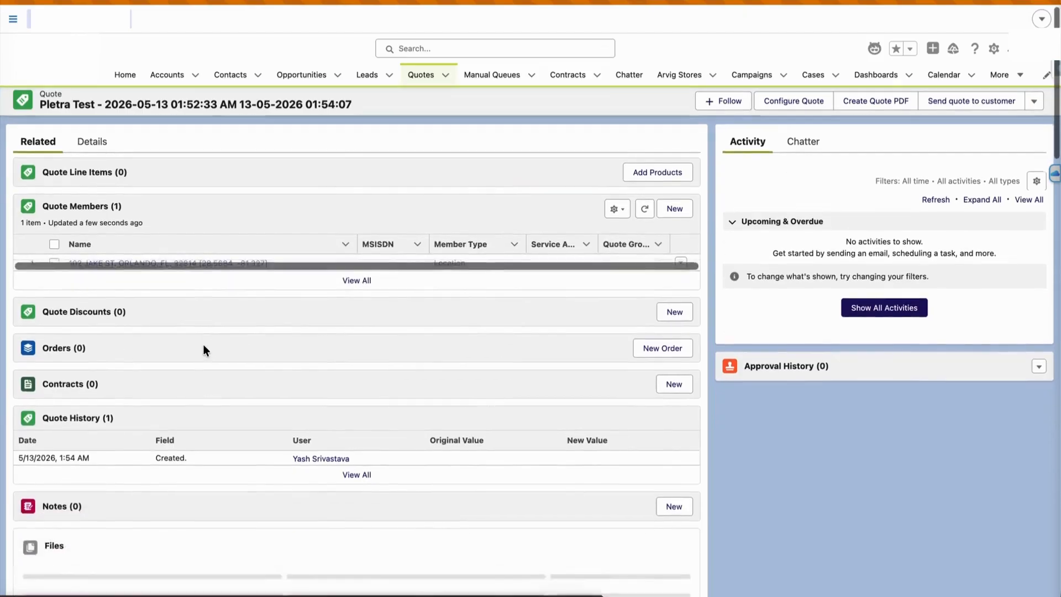
pyautogui.scroll(5, 205, 351)
pyautogui.scroll(-1, 205, 350)
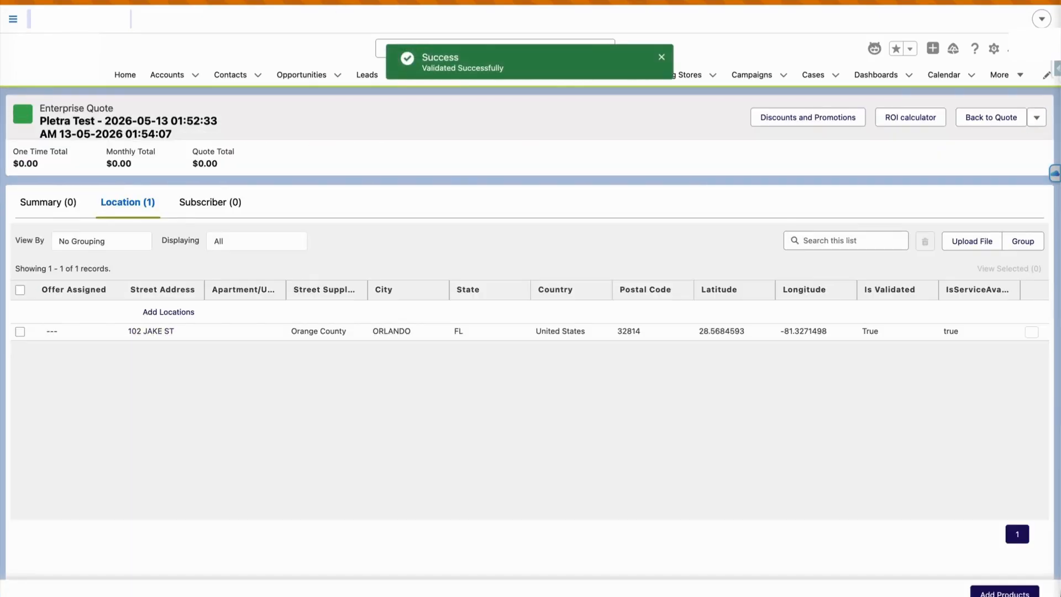
pyautogui.click(20, 332)
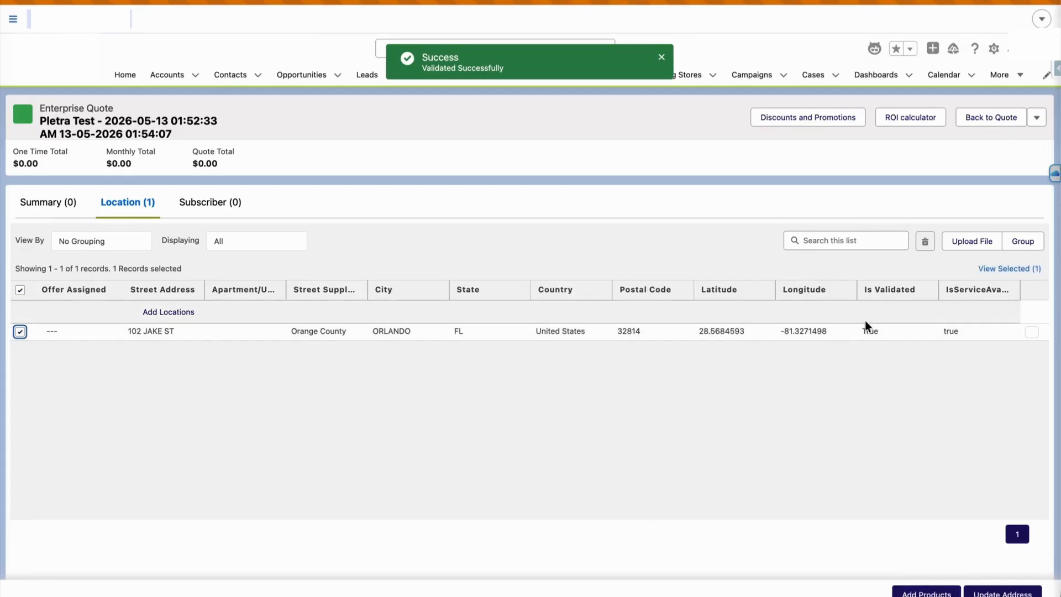
pyautogui.click(907, 592)
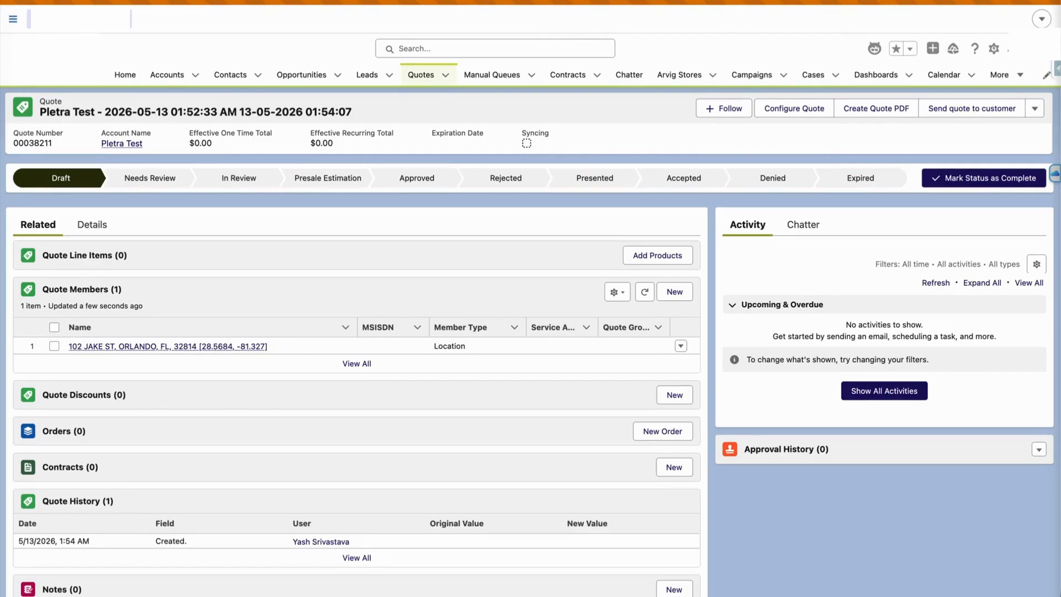
pyautogui.press('super+r')
pyautogui.scroll(-6, 394, 284)
pyautogui.scroll(-2, 394, 280)
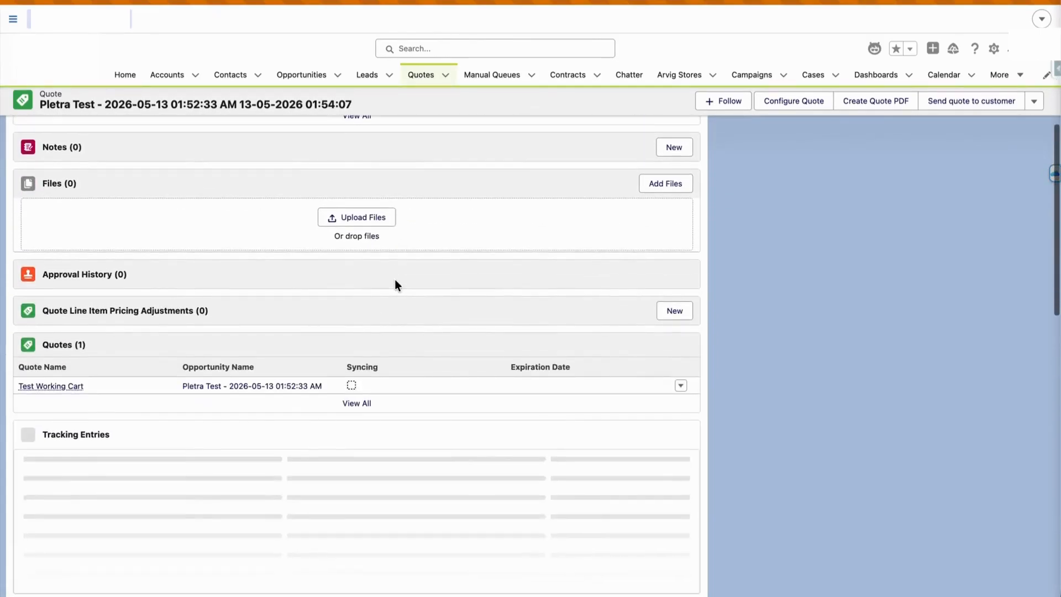
pyautogui.click(63, 382)
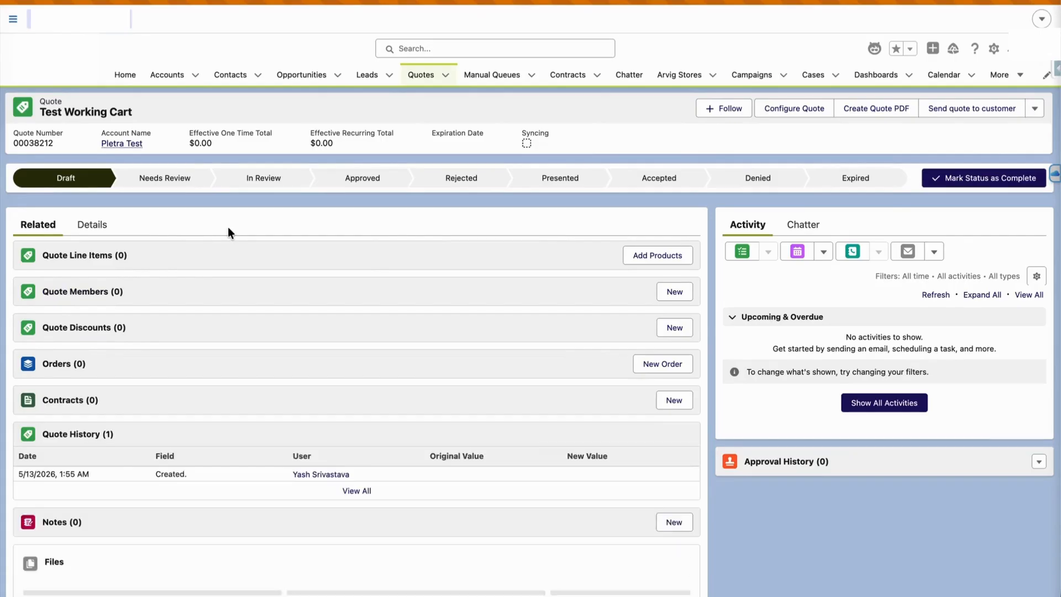
pyautogui.scroll(-5, 295, 292)
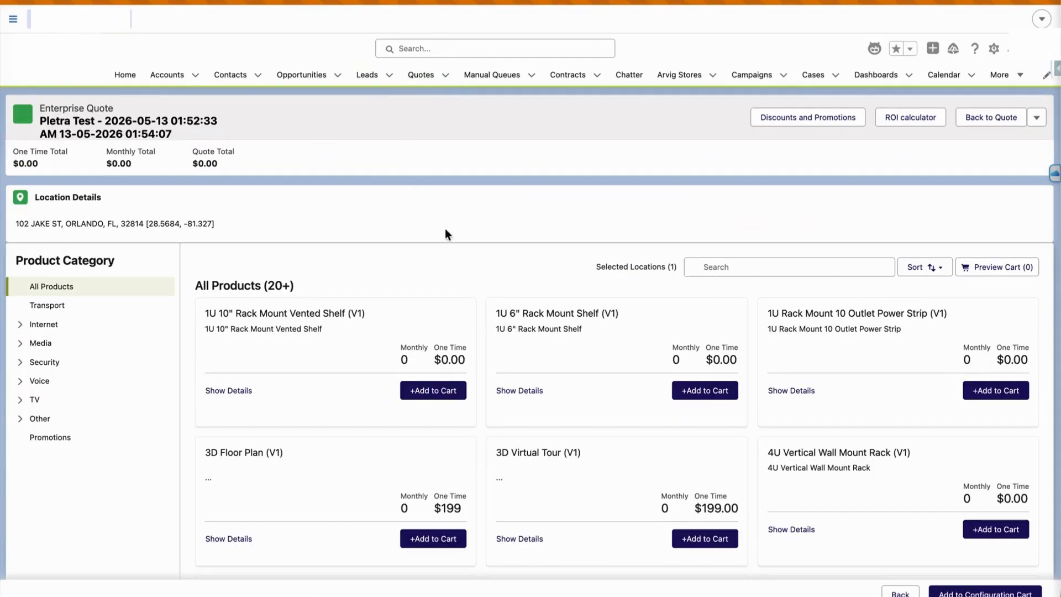
# Filter the catalog to Internet Services and add Internet (V1) to the cart
pyautogui.click(728, 266)
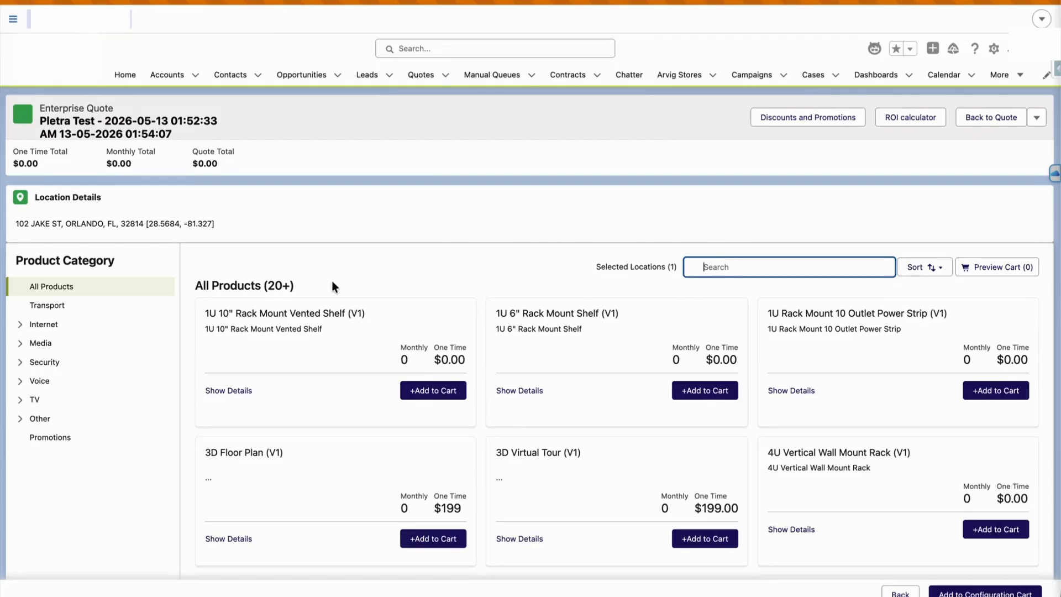
pyautogui.click(20, 325)
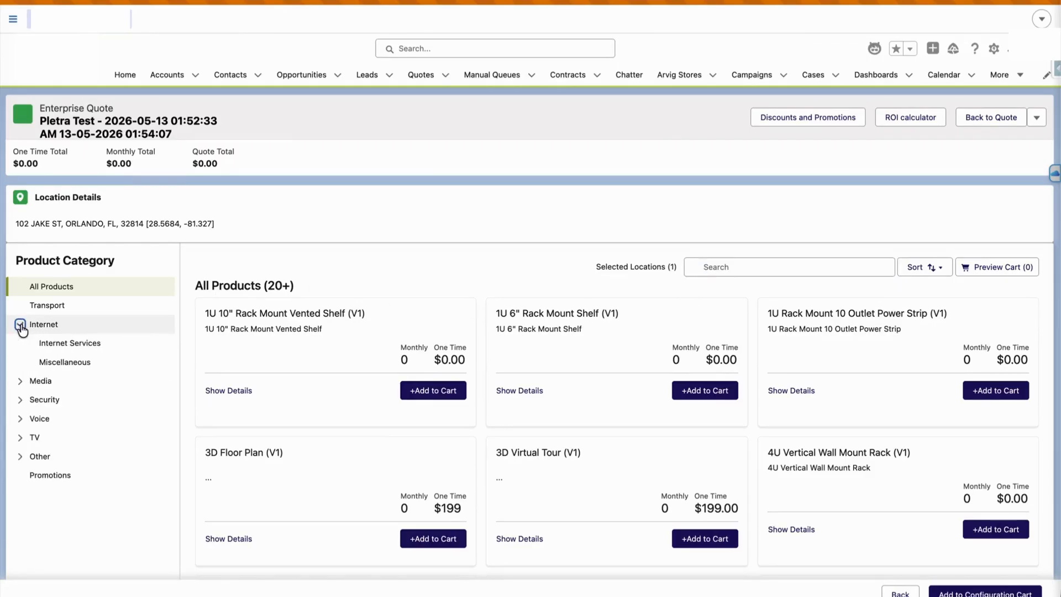
pyautogui.click(20, 381)
pyautogui.scroll(-1, 21, 445)
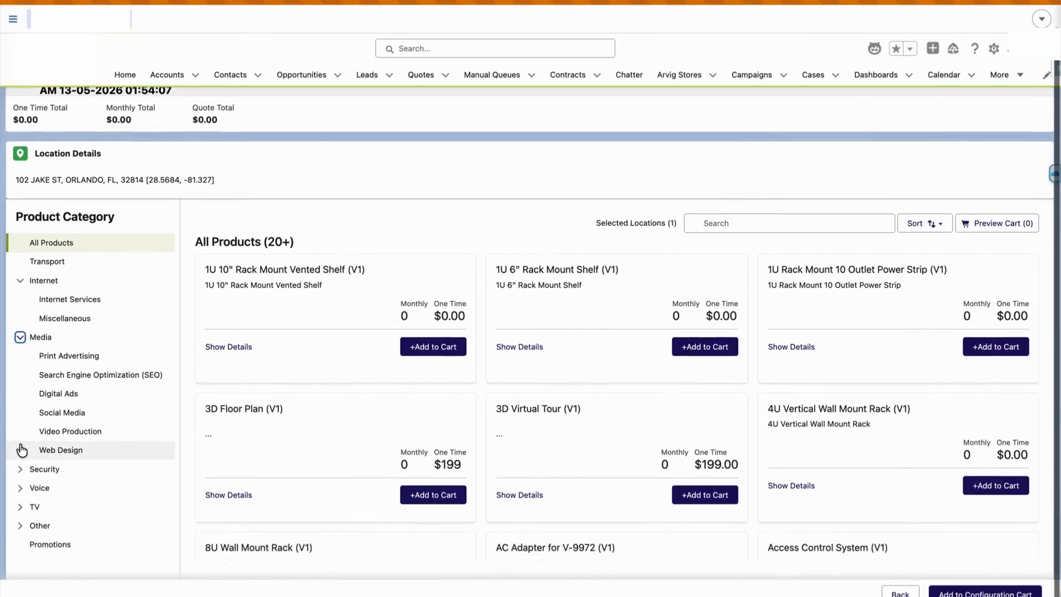
pyautogui.click(57, 298)
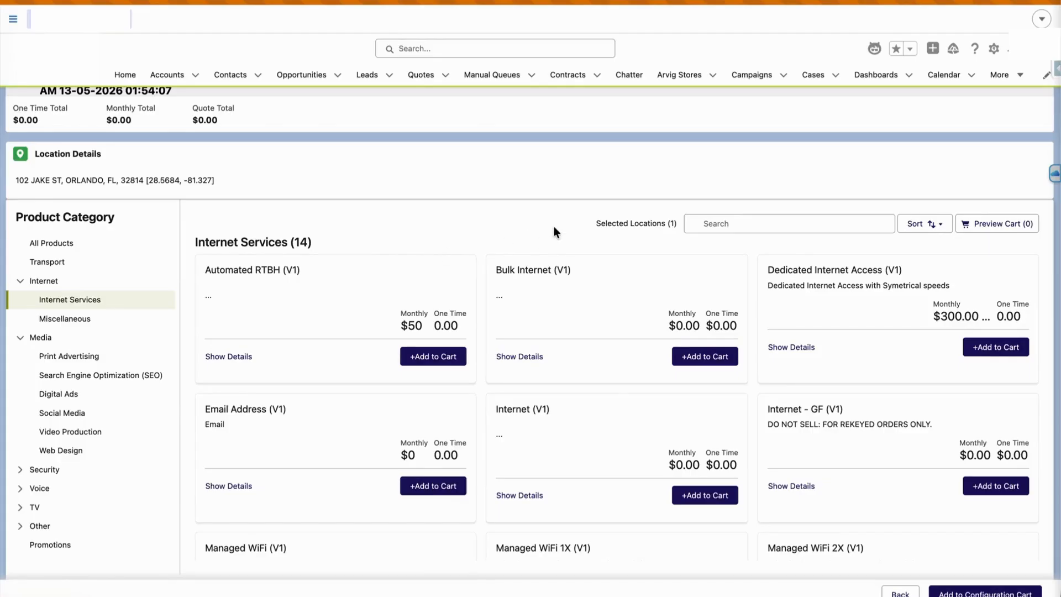
pyautogui.click(699, 498)
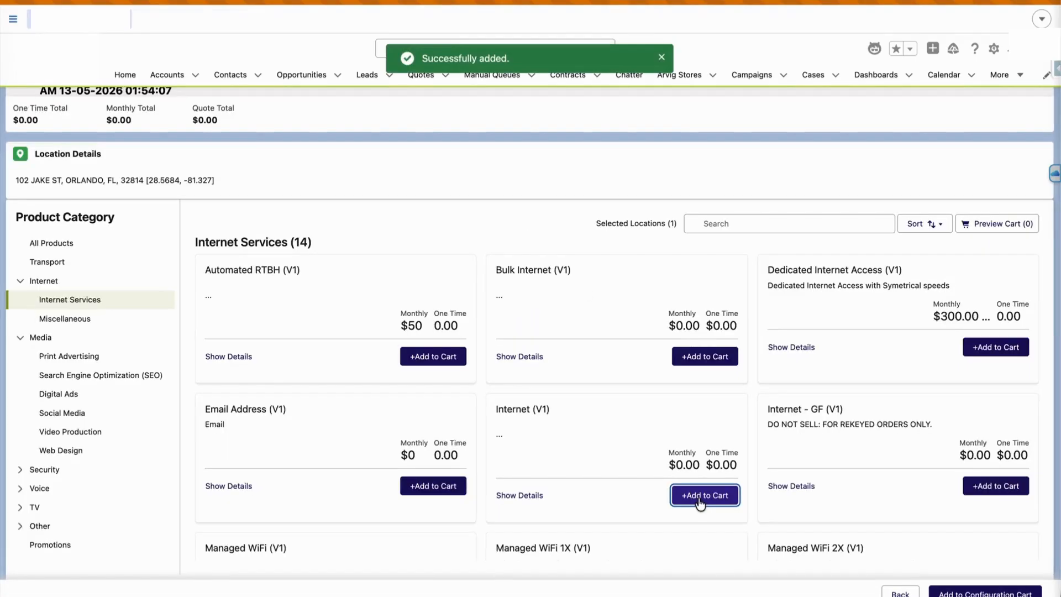
# Move Internet (V1) into the Configuration Cart and review its optional products and charges
pyautogui.click(971, 592)
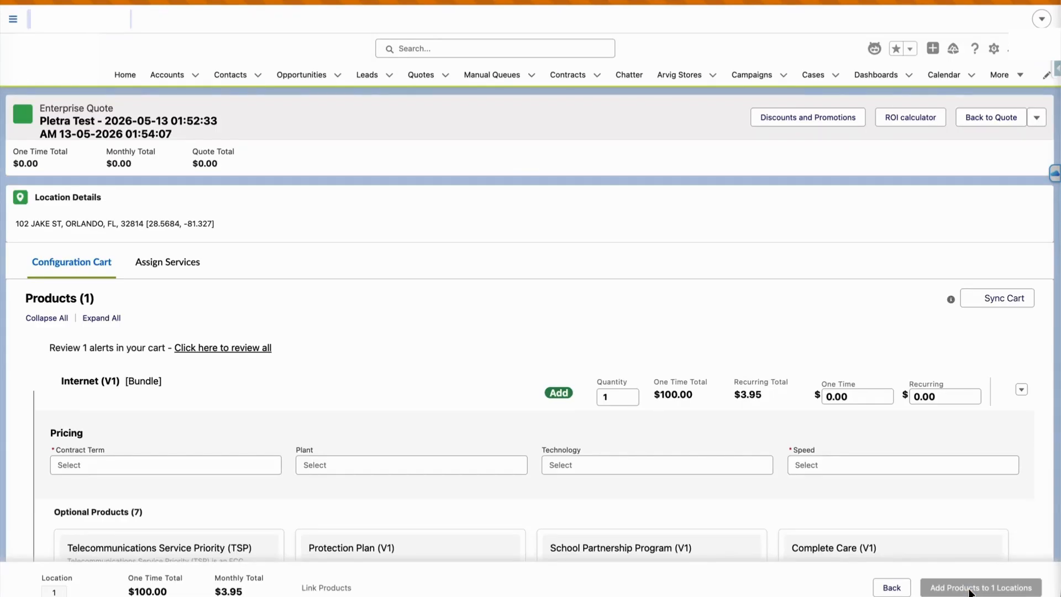
pyautogui.scroll(-6, 970, 591)
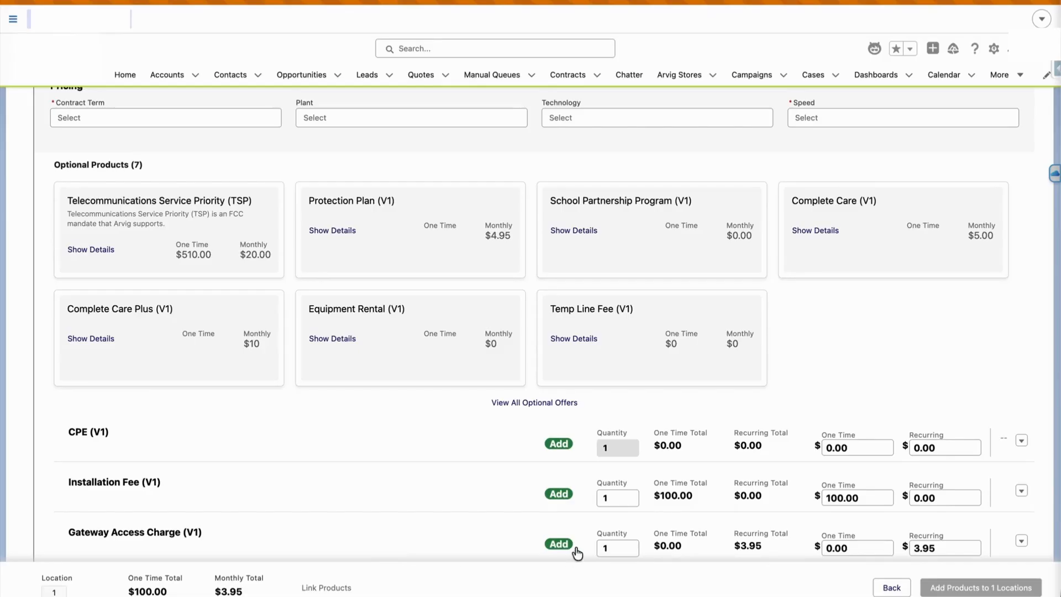
# Show all optional offers for the Internet bundle and add Complete Care Plus
pyautogui.scroll(2, 393, 488)
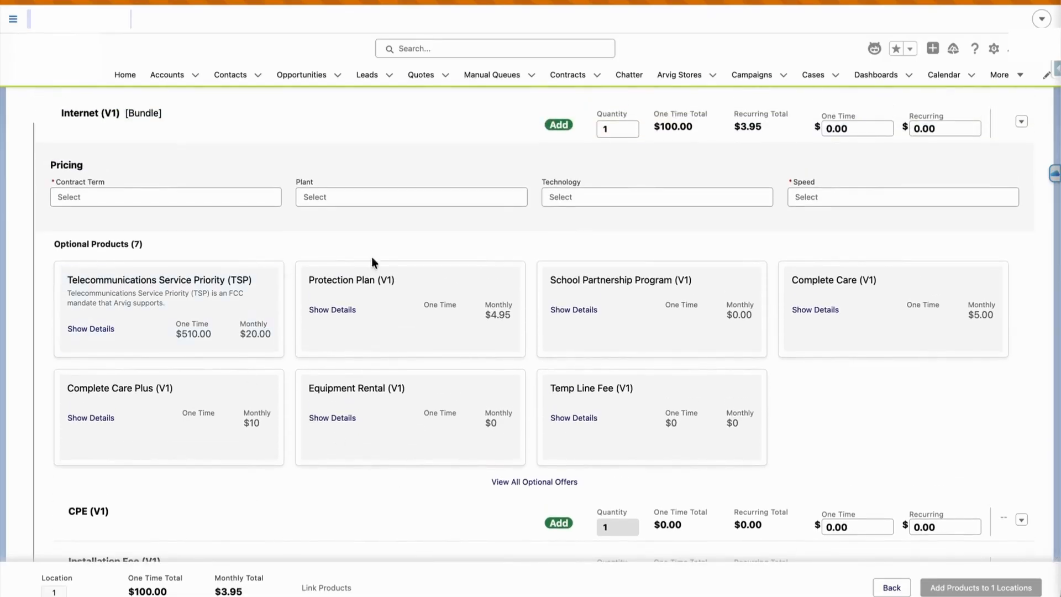
pyautogui.click(530, 484)
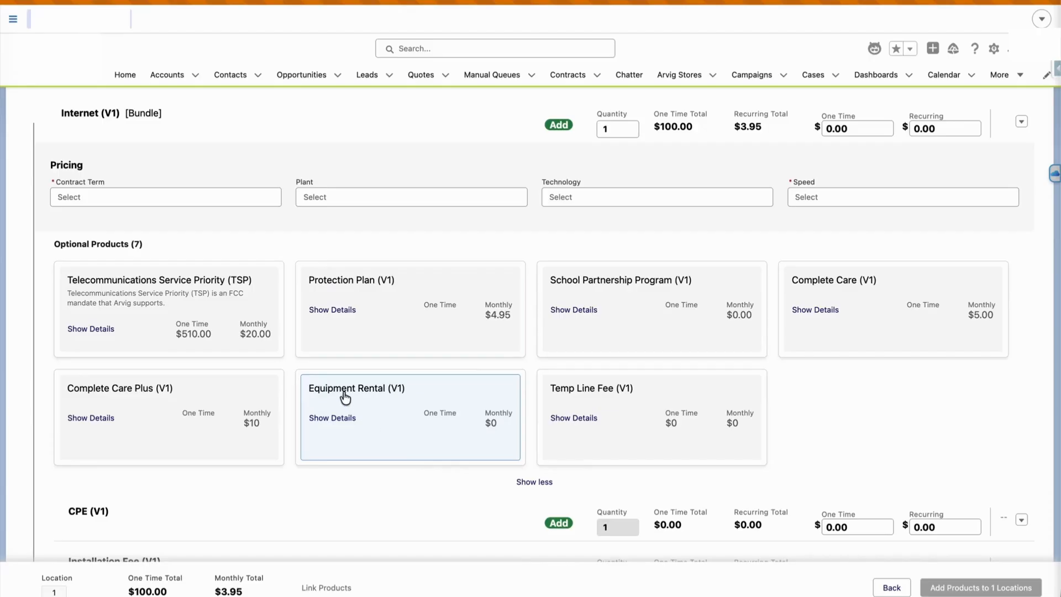
pyautogui.scroll(-2, 349, 394)
pyautogui.scroll(1, 348, 391)
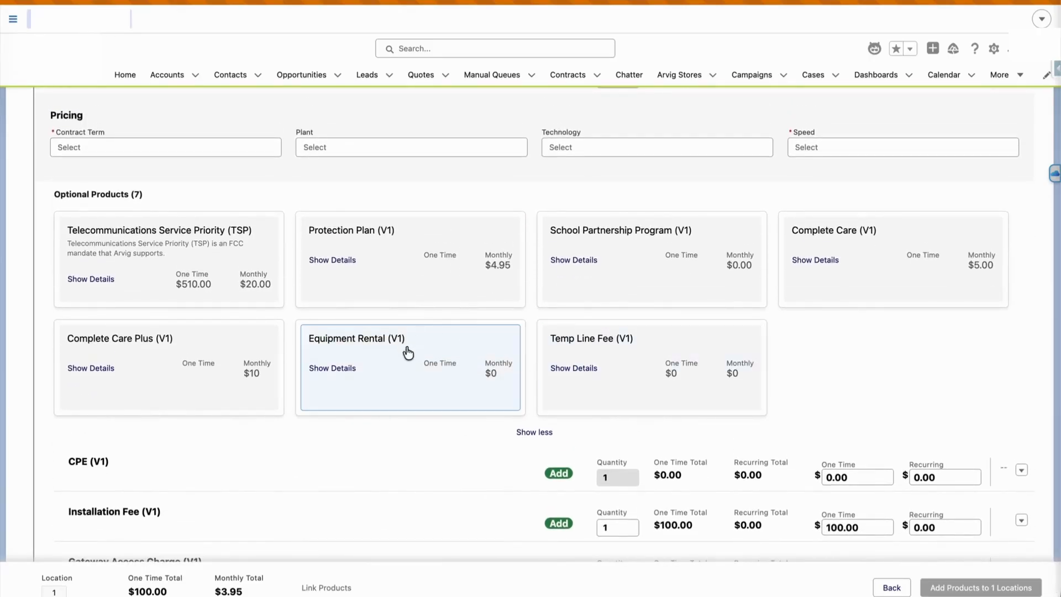
pyautogui.click(260, 377)
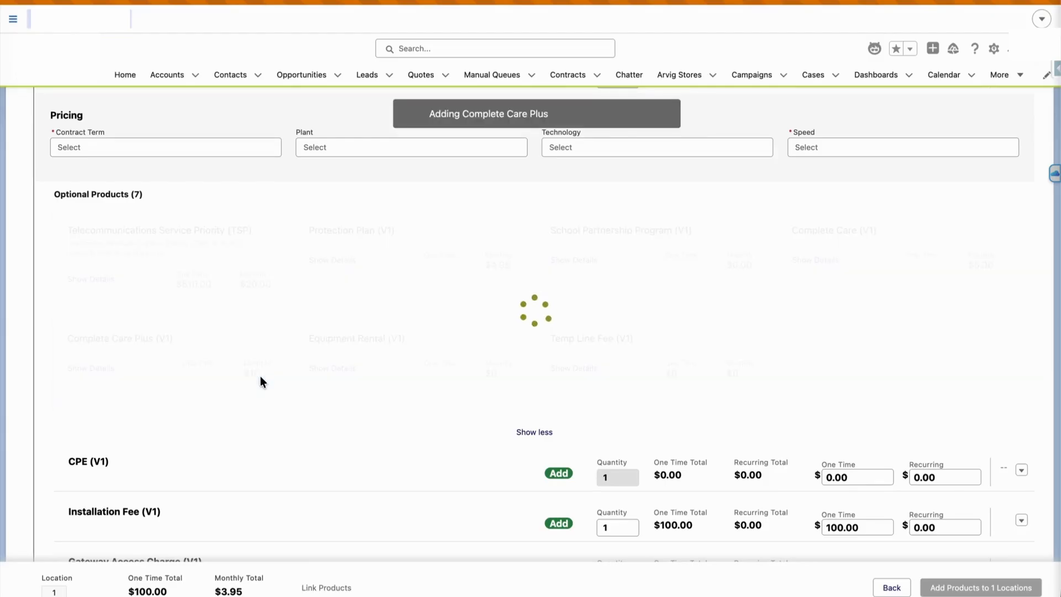
pyautogui.scroll(-1, 262, 382)
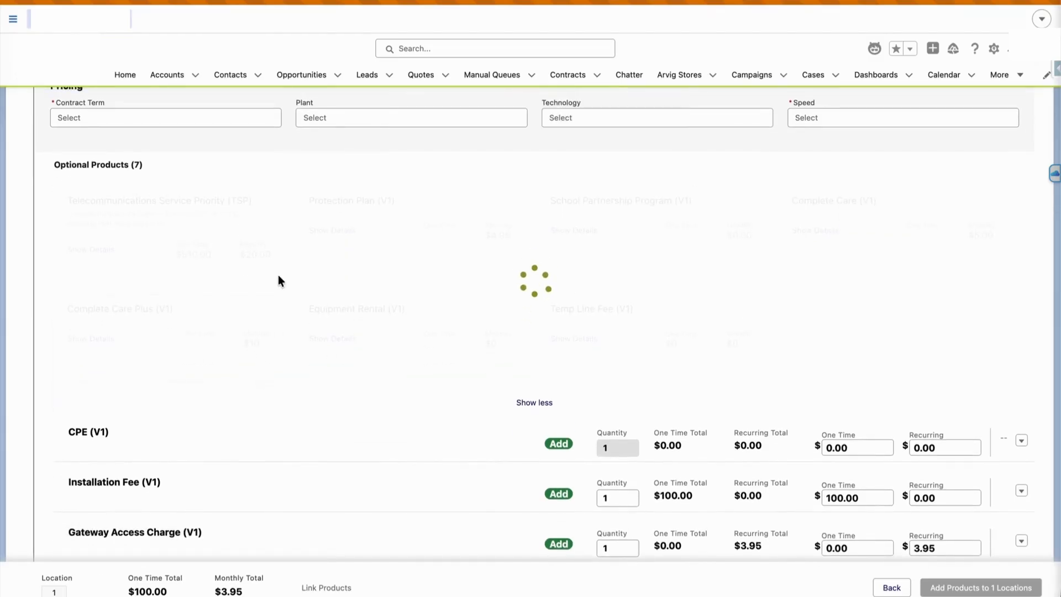
pyautogui.scroll(6, 278, 274)
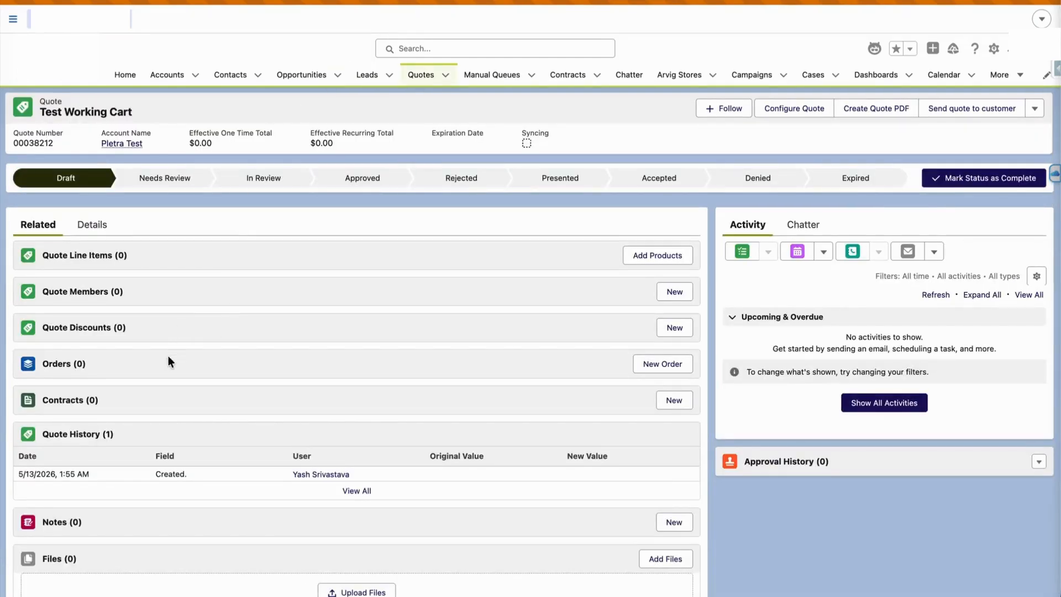
# Set the Internet bundle's Contract Term to 12 Months and Plant to Fiber
pyautogui.scroll(-1, 308, 468)
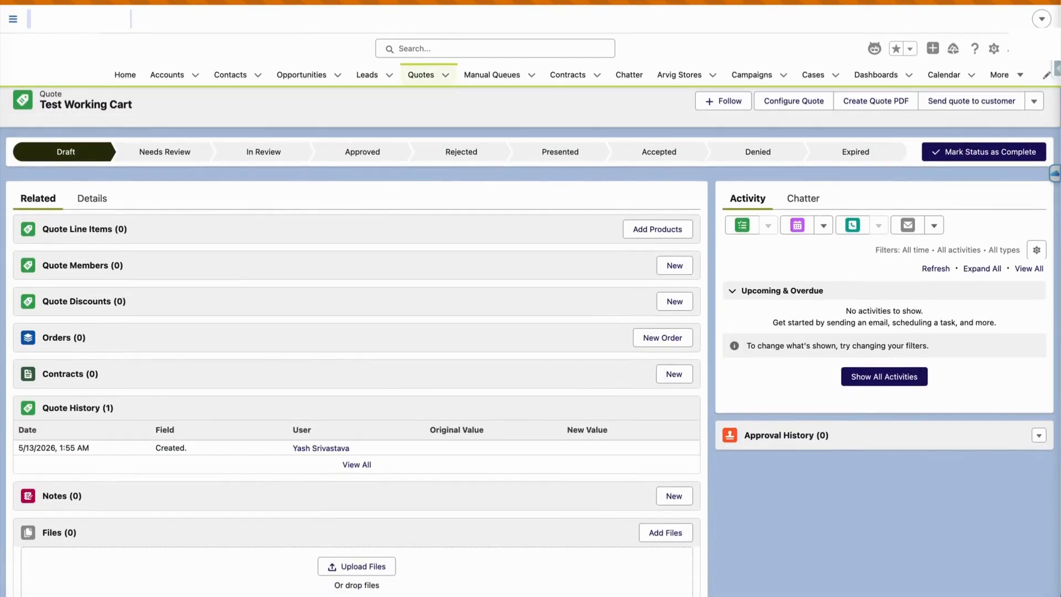
pyautogui.press('super+r')
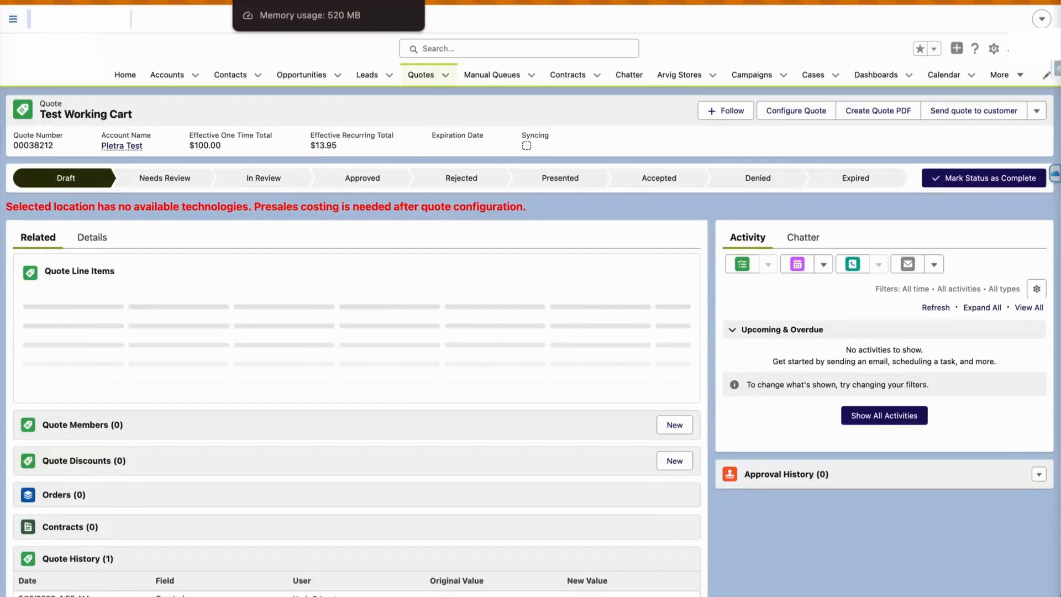
pyautogui.click(344, 393)
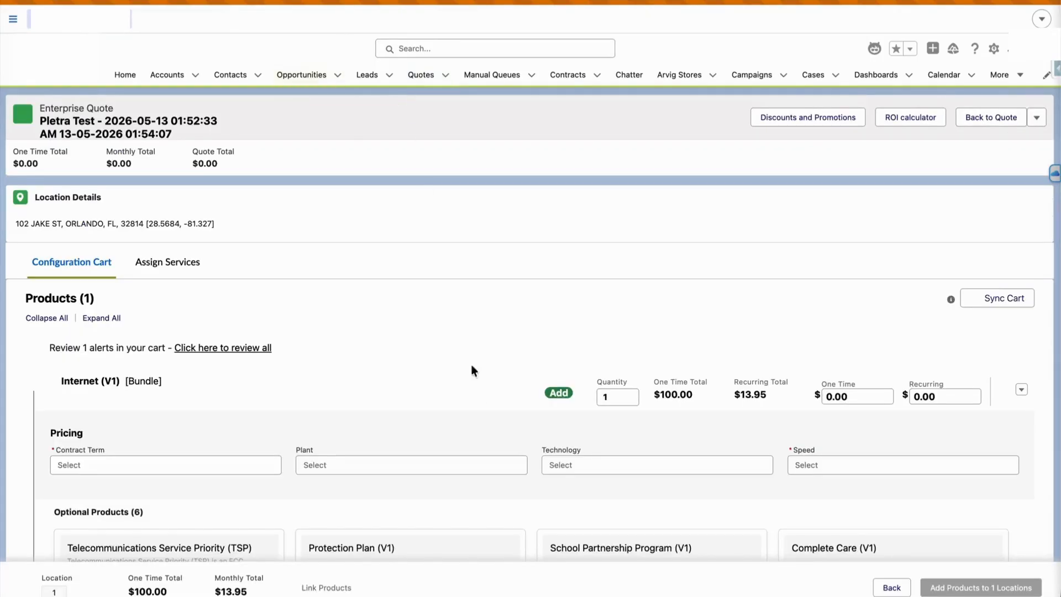
pyautogui.scroll(-5, 473, 367)
pyautogui.scroll(1, 479, 396)
pyautogui.click(167, 244)
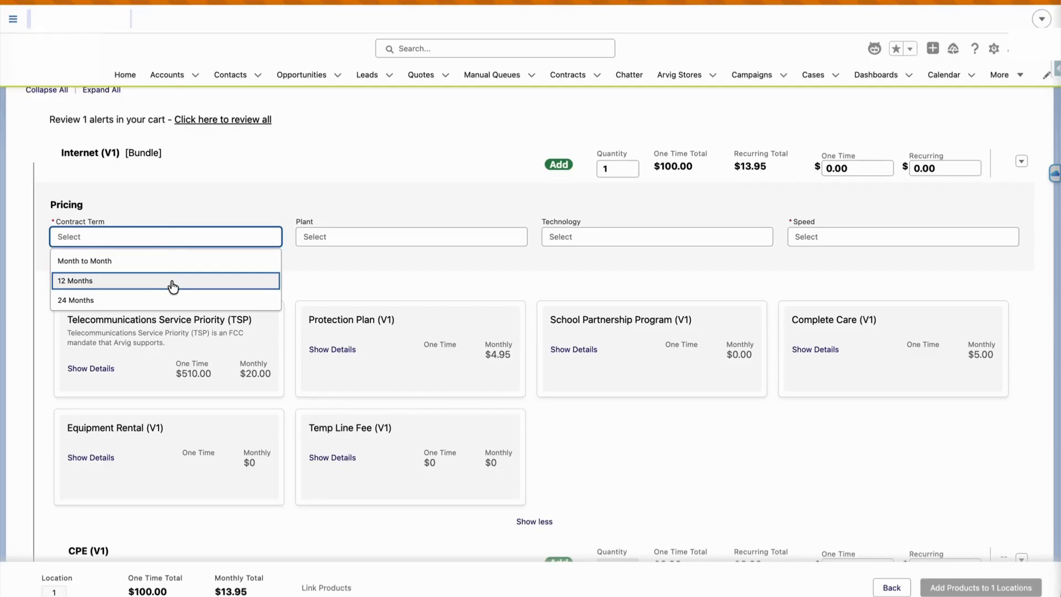
pyautogui.click(173, 282)
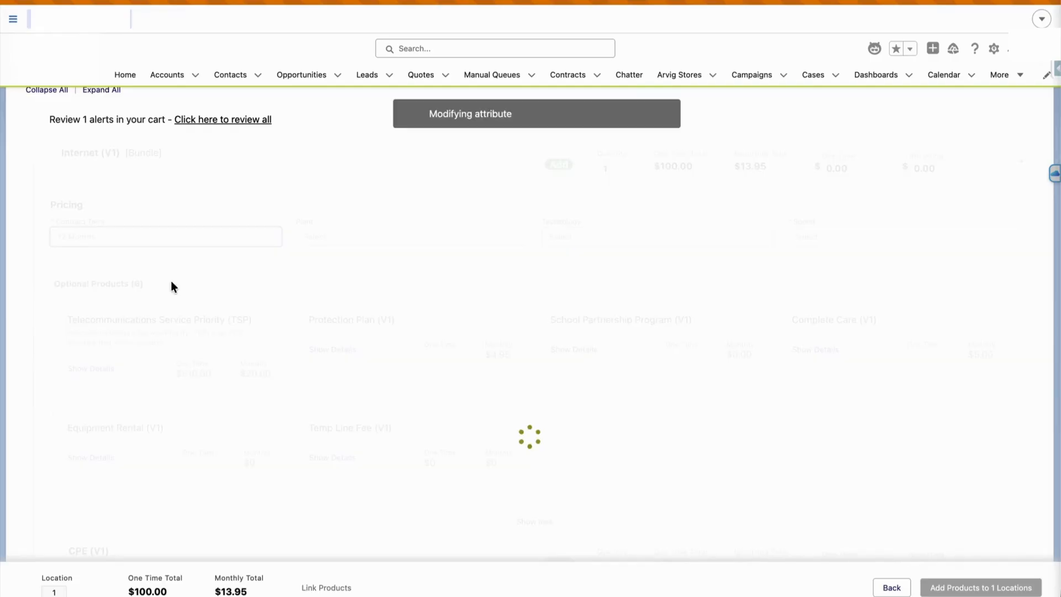
pyautogui.click(386, 249)
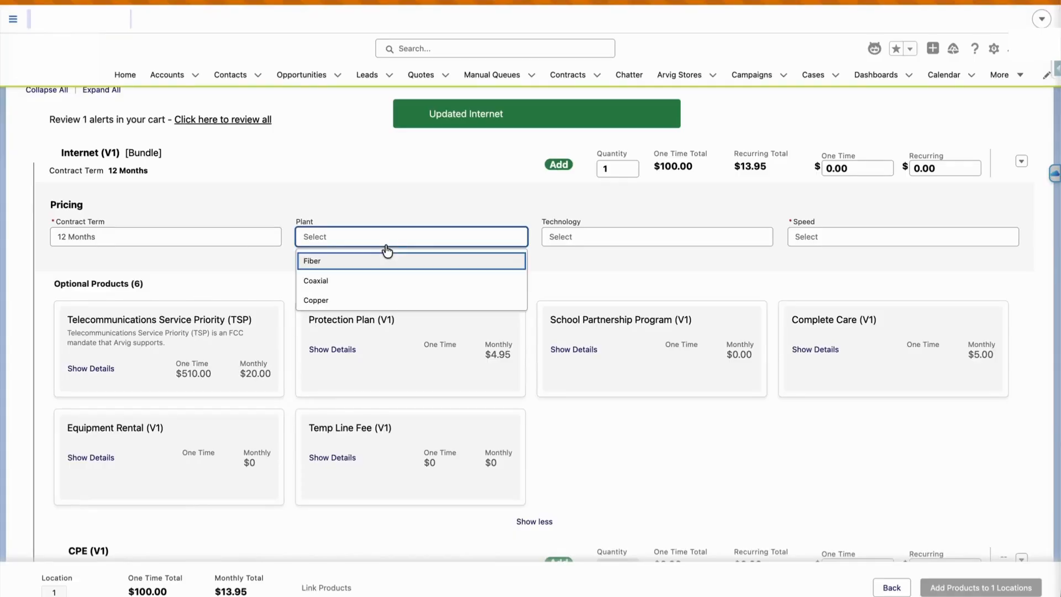
pyautogui.click(386, 263)
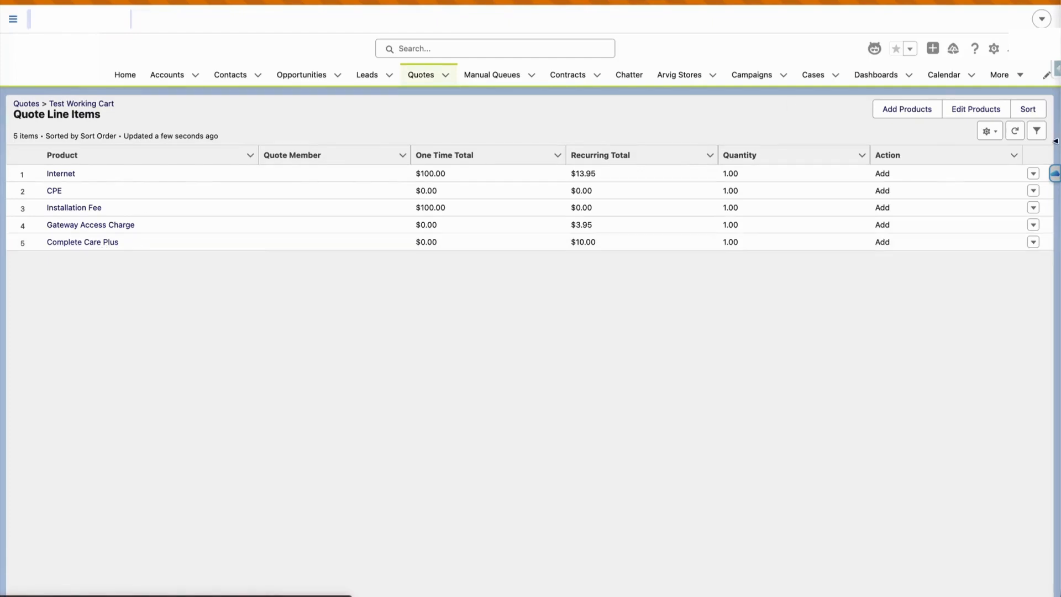
# Set the Internet bundle's Technology to GPON and Speed to Up to 1Gb/1Gb
pyautogui.click(1016, 131)
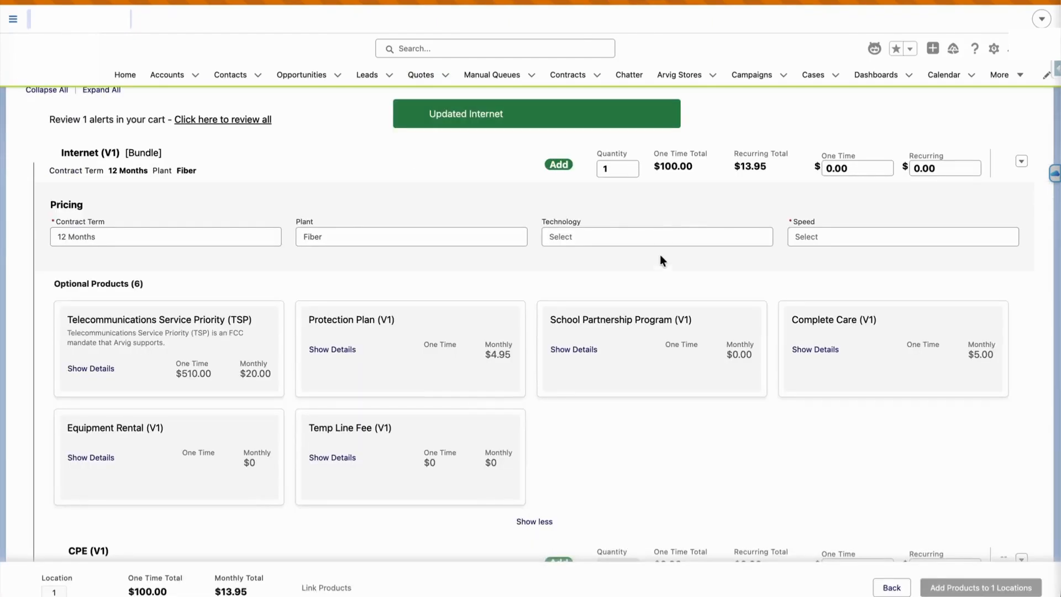
pyautogui.click(637, 238)
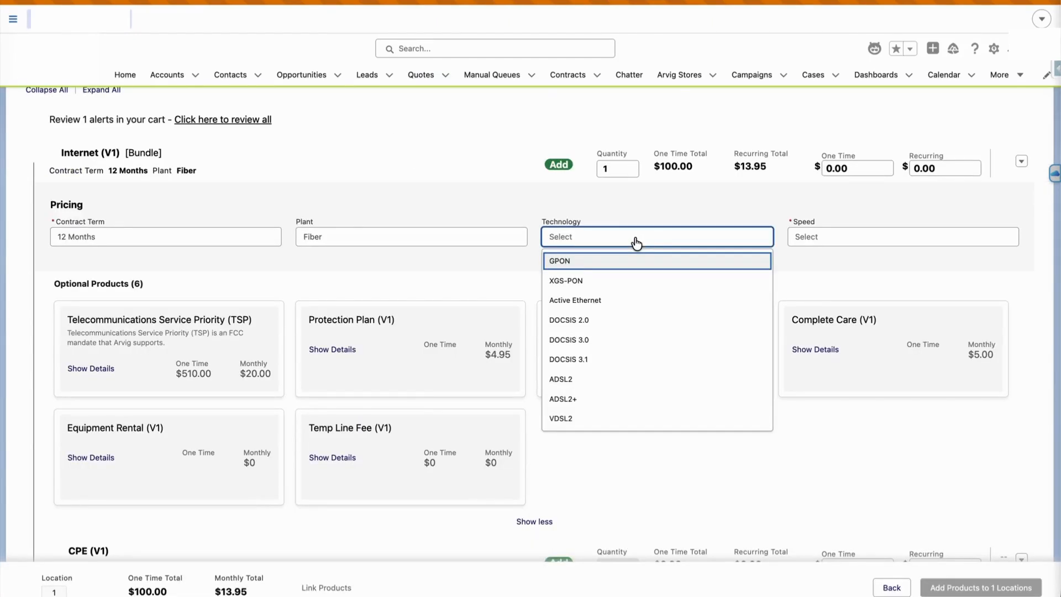
pyautogui.click(617, 265)
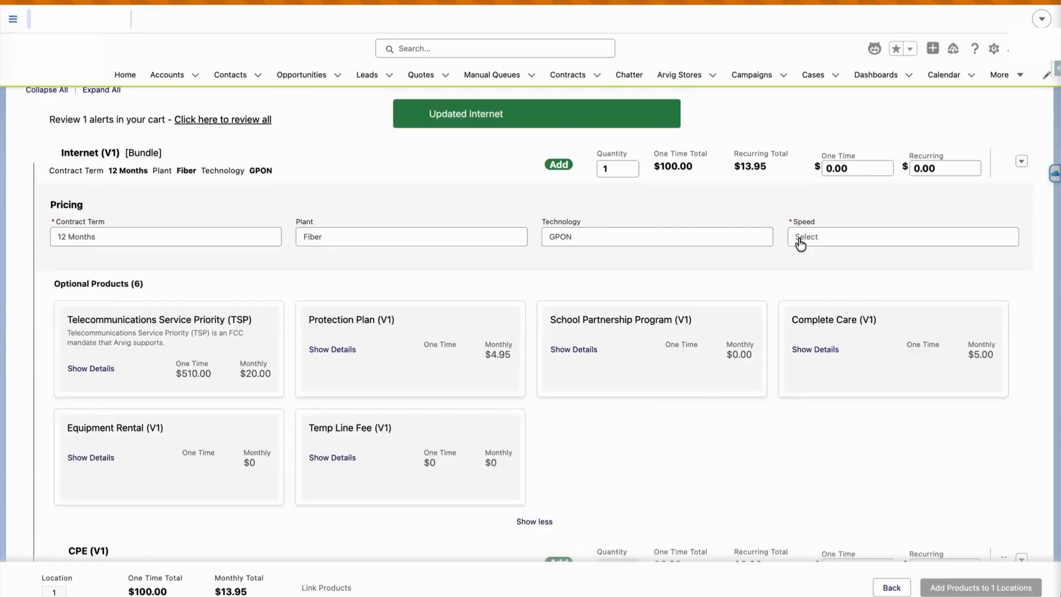
pyautogui.click(807, 268)
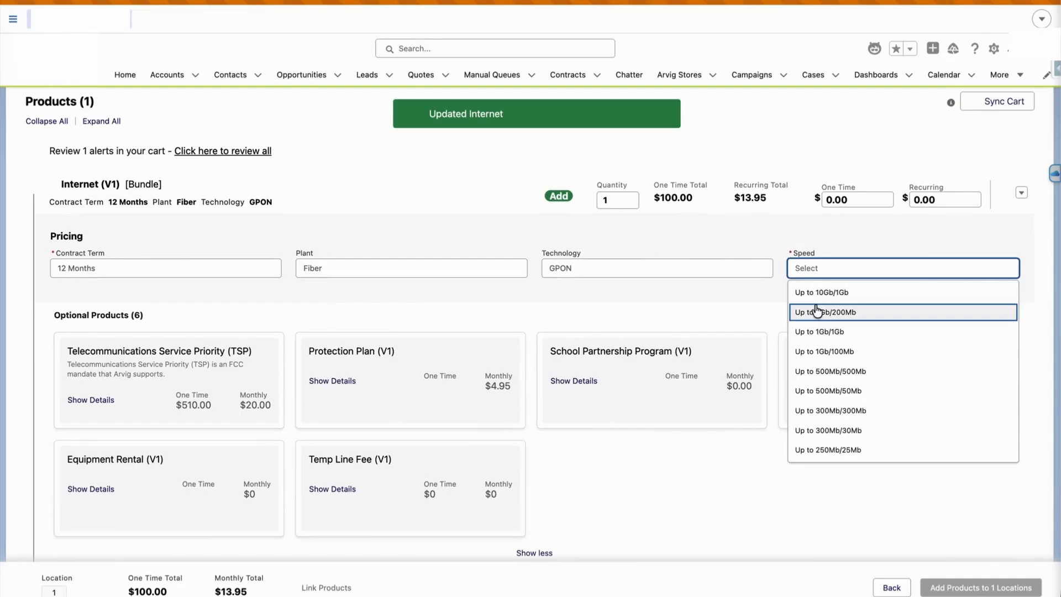
pyautogui.click(812, 330)
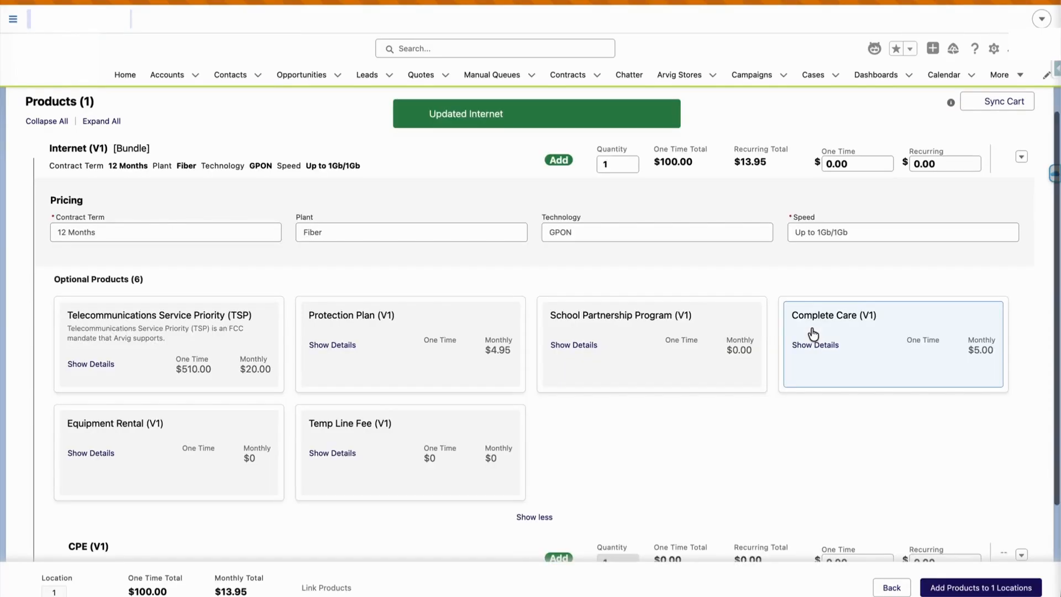
# Add the configured Internet bundle to the 1 location and go back to the Test Working Cart quote
pyautogui.scroll(-2, 811, 334)
pyautogui.scroll(-2, 812, 330)
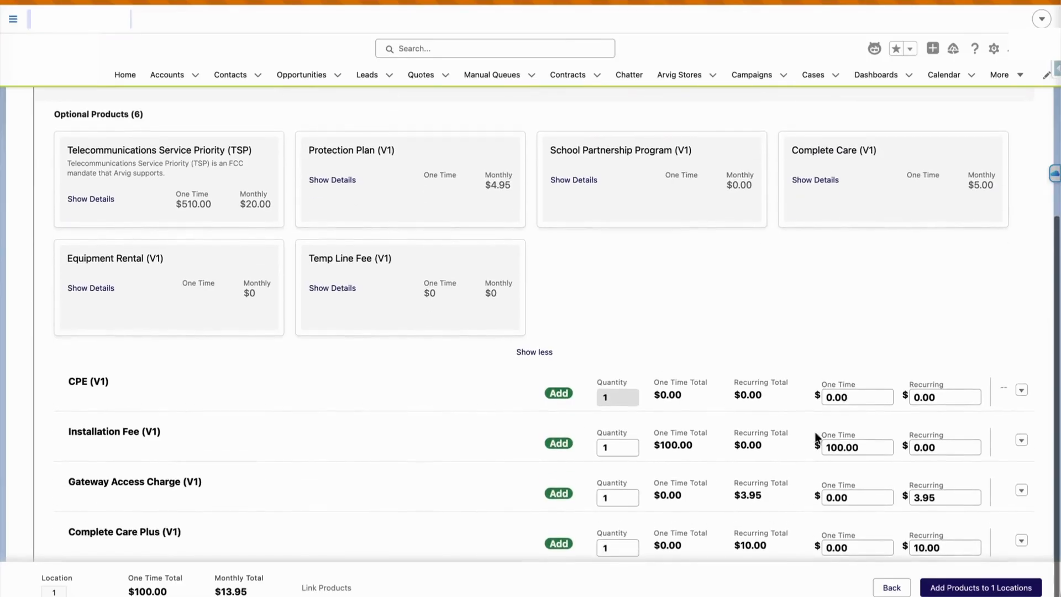
pyautogui.scroll(6, 764, 351)
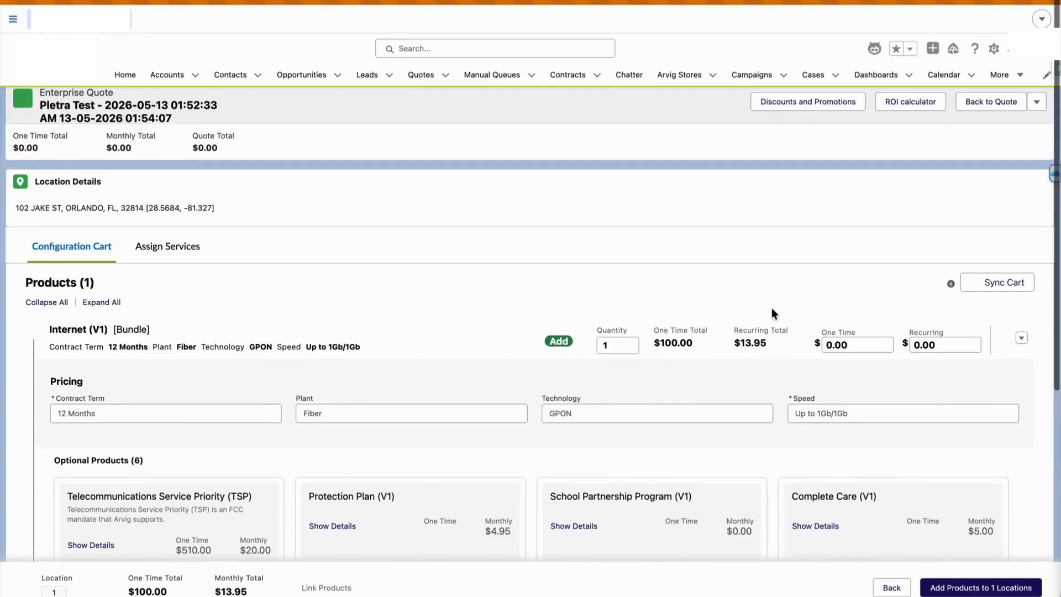
pyautogui.scroll(-6, 884, 523)
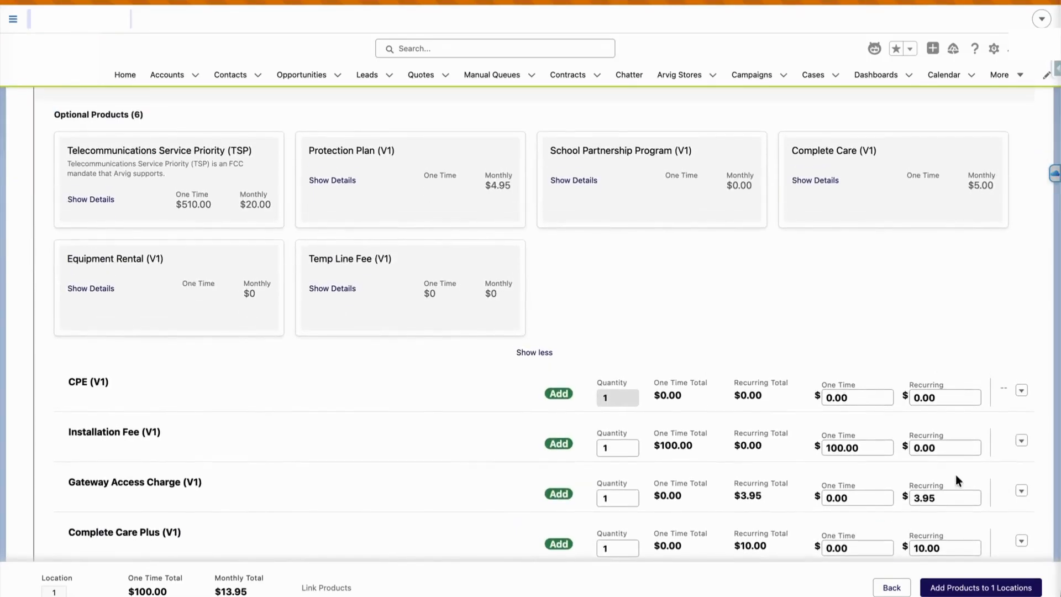
pyautogui.click(989, 590)
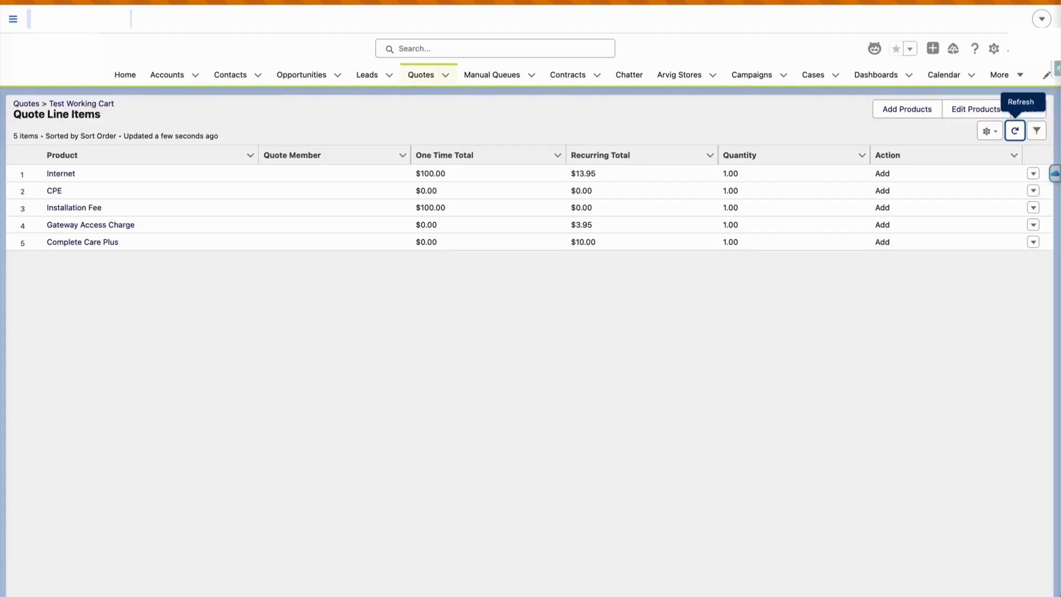
pyautogui.hotkey('alt', 'Left')
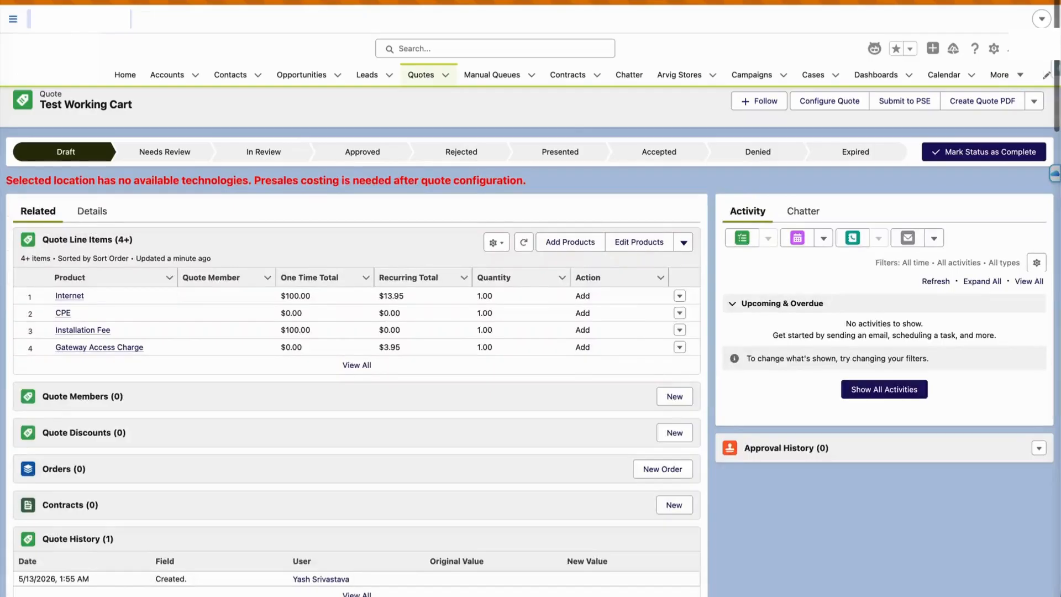
# Review the Pletra Test quote's line items and location view, then go back to the quote record
pyautogui.scroll(-7, 357, 359)
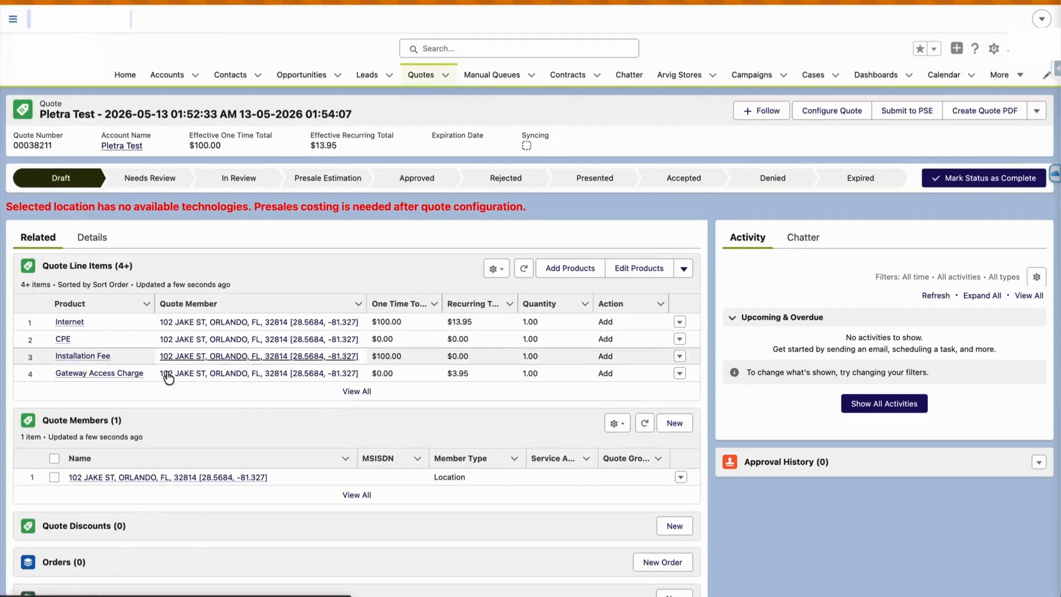
pyautogui.moveTo(32, 118); pyautogui.dragTo(270, 119)
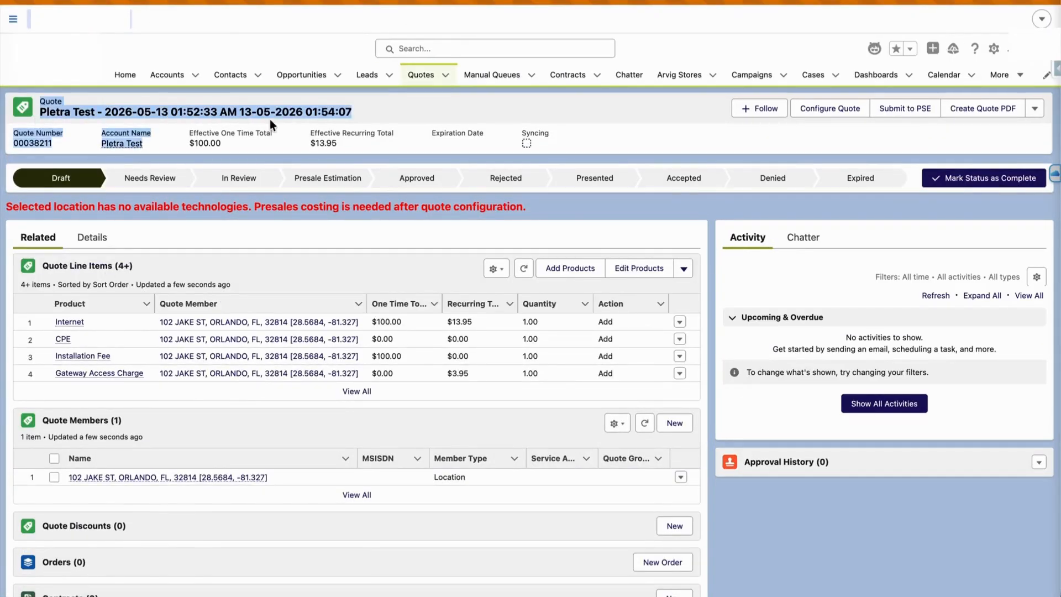
pyautogui.scroll(-8, 209, 487)
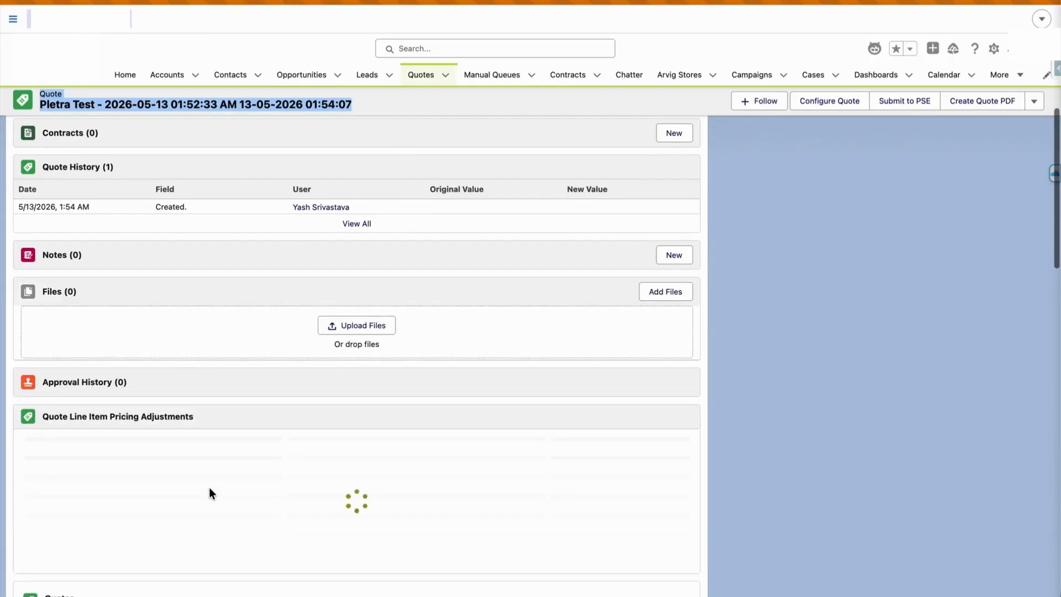
pyautogui.scroll(-4, 208, 493)
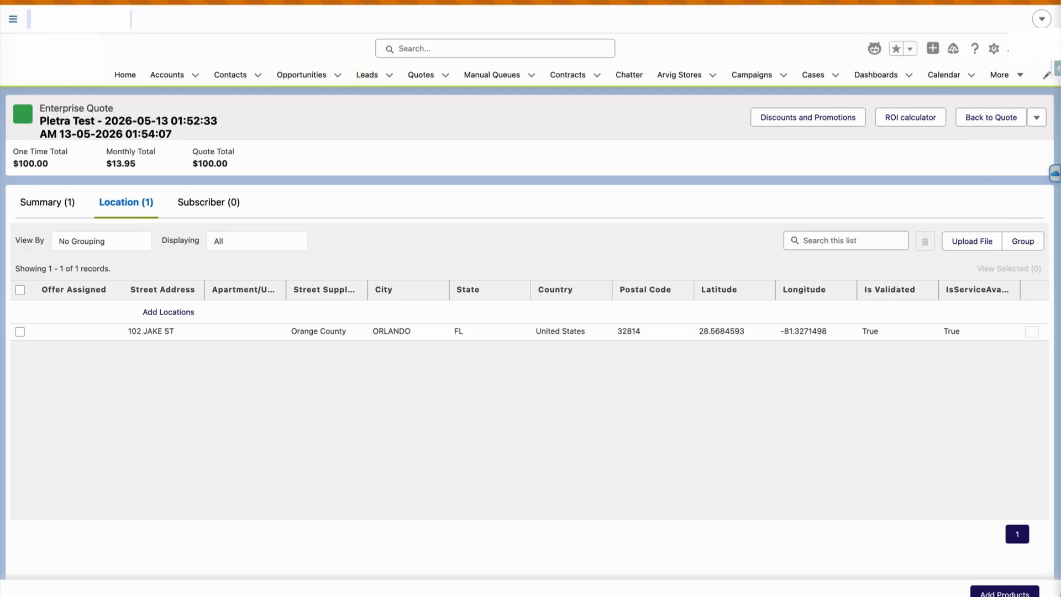
pyautogui.click(976, 116)
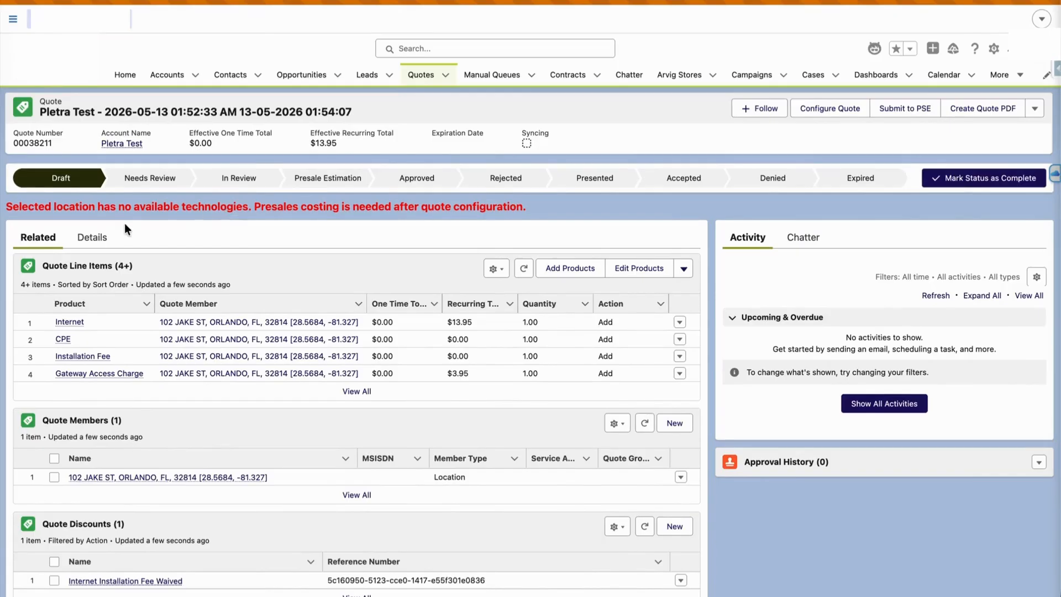
# Read the presales warning and advance the Pletra Test quote's path status to Presale Estimation
pyautogui.click(89, 237)
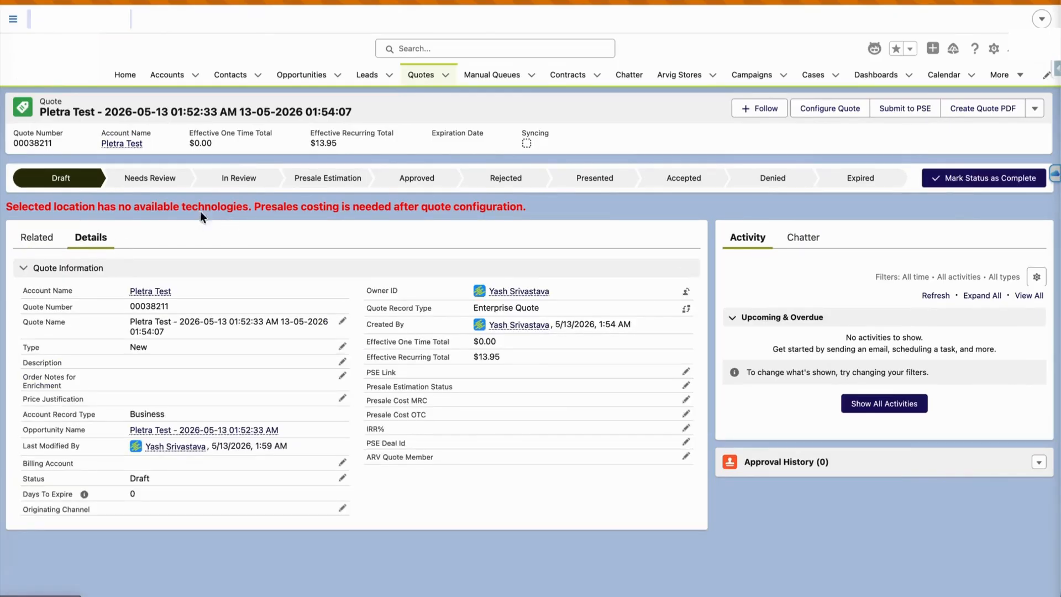
pyautogui.moveTo(154, 208); pyautogui.dragTo(487, 208)
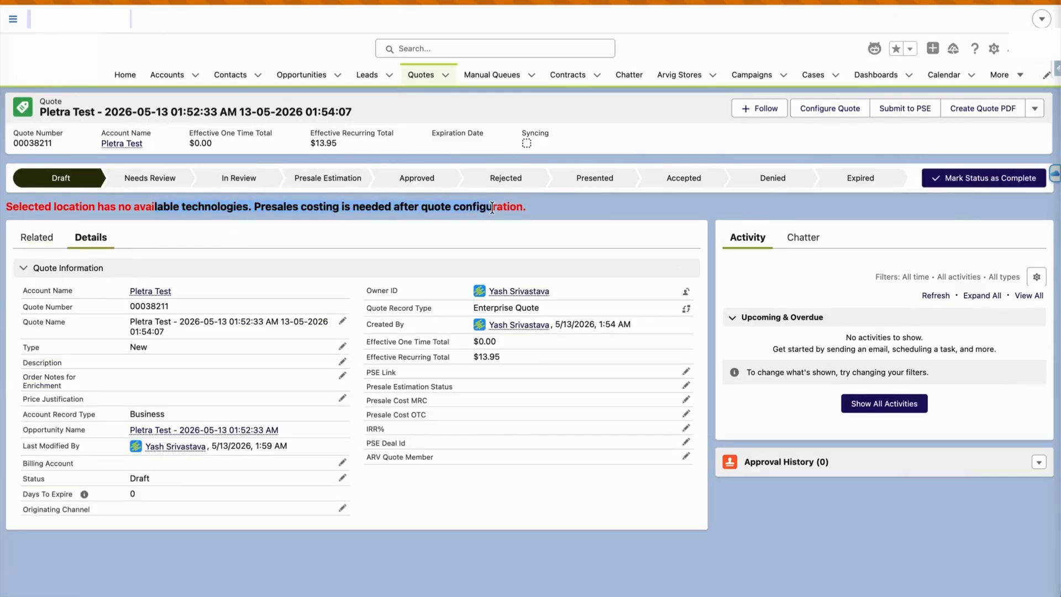
pyautogui.tripleClick(492, 208)
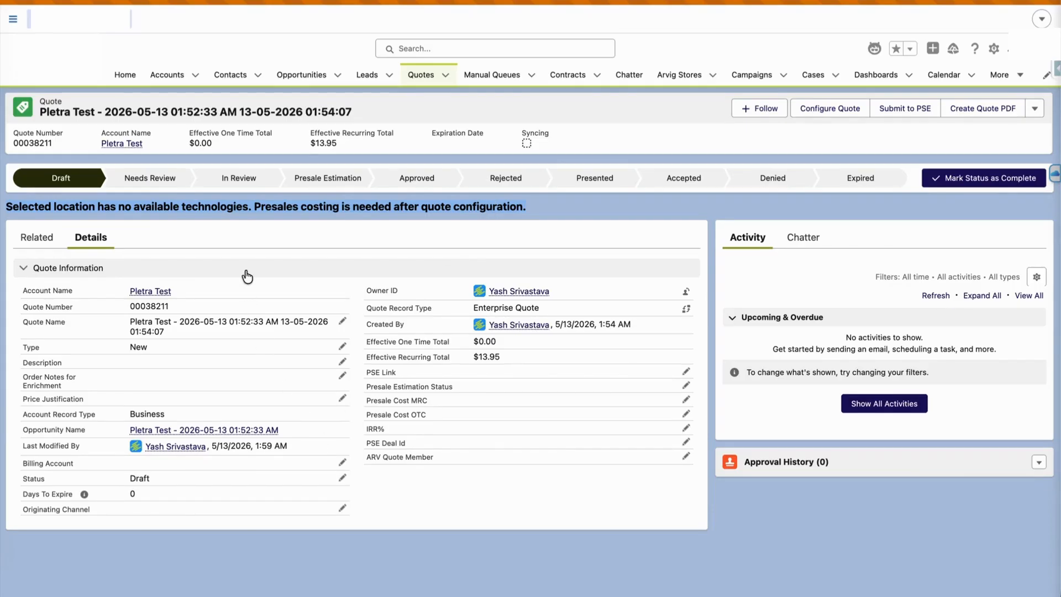
pyautogui.click(660, 191)
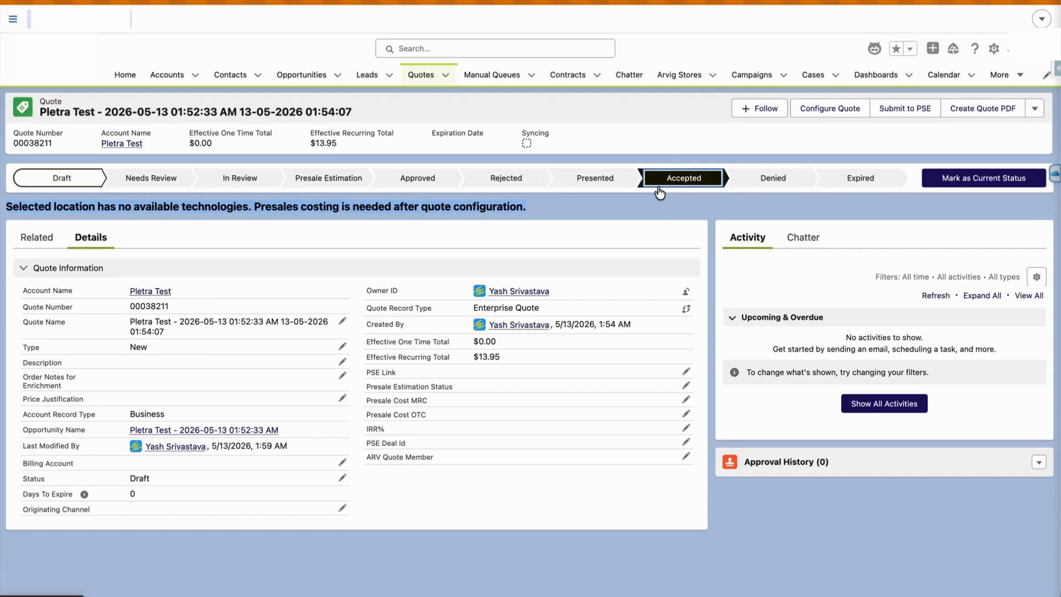
pyautogui.click(1026, 182)
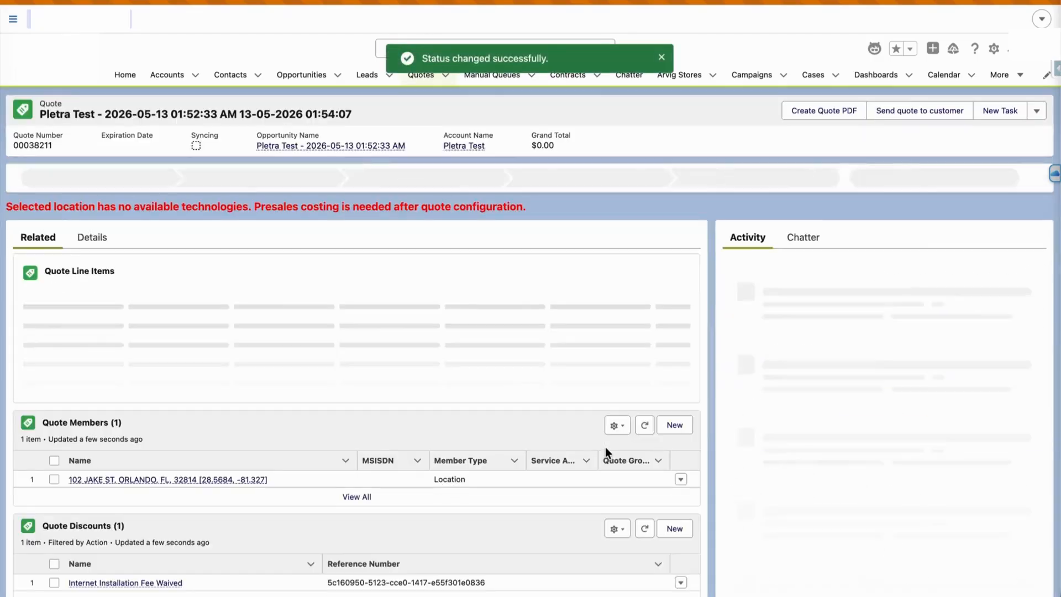
# Set Presale Estimation Status to Approved in the quote details and save
pyautogui.click(92, 239)
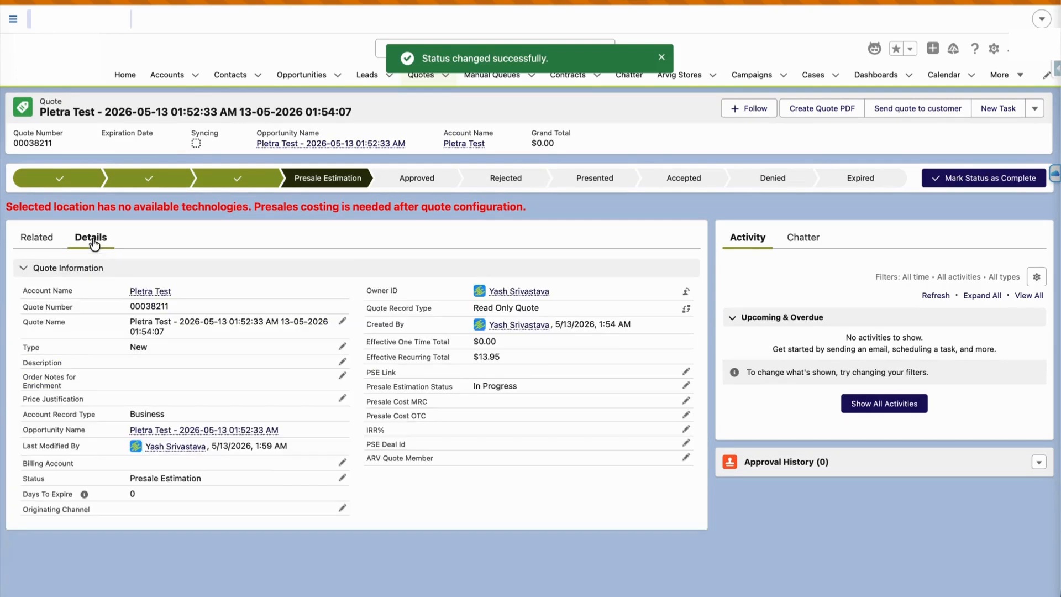
pyautogui.click(686, 386)
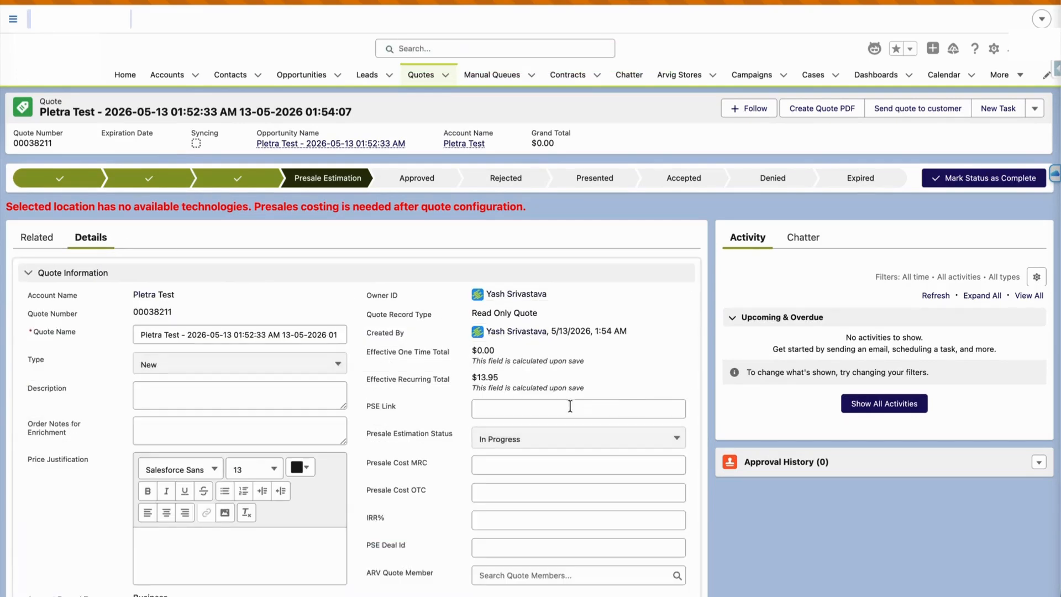
pyautogui.click(523, 443)
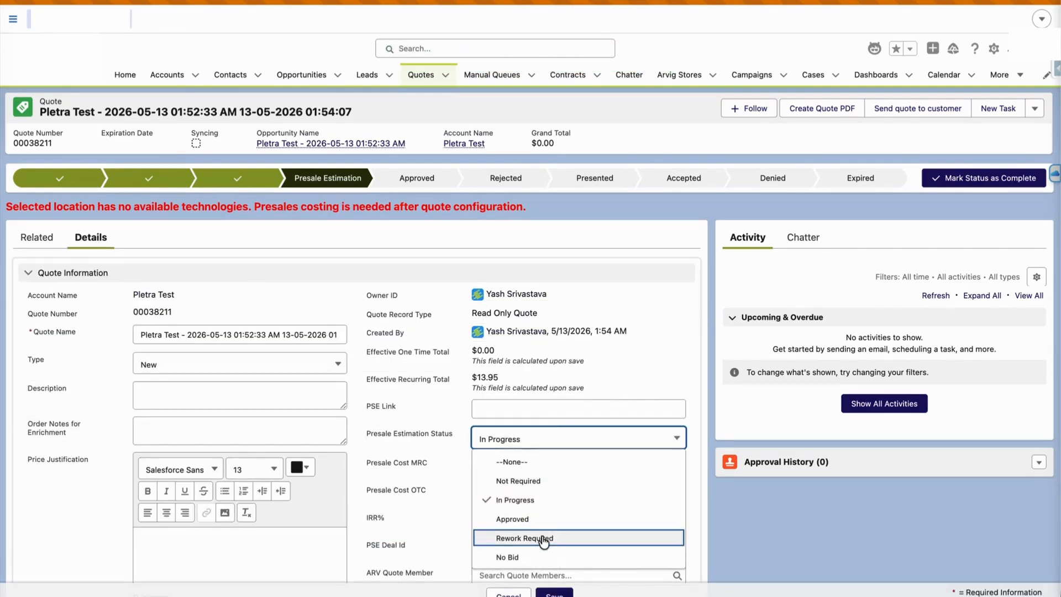
pyautogui.scroll(-1, 541, 535)
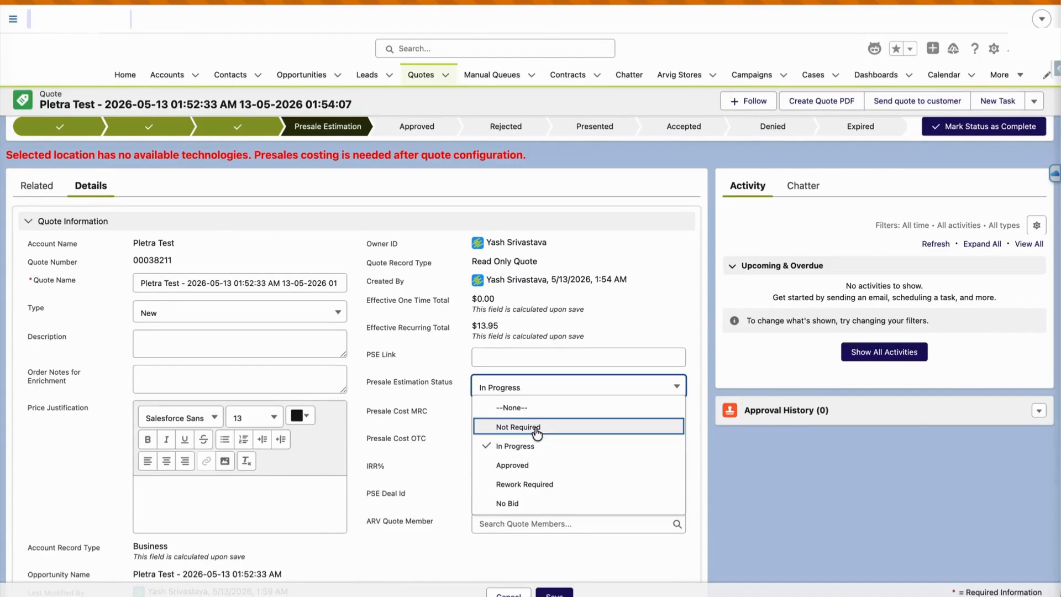
pyautogui.click(525, 466)
pyautogui.click(554, 593)
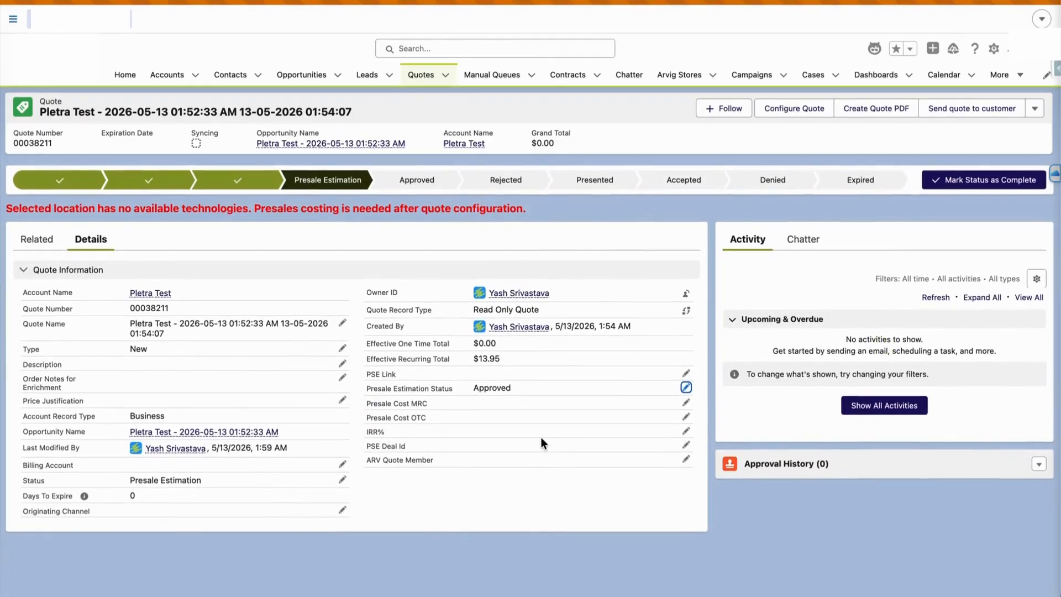
# Mark the Pletra Test quote as Accepted and create a contract from it
pyautogui.click(685, 180)
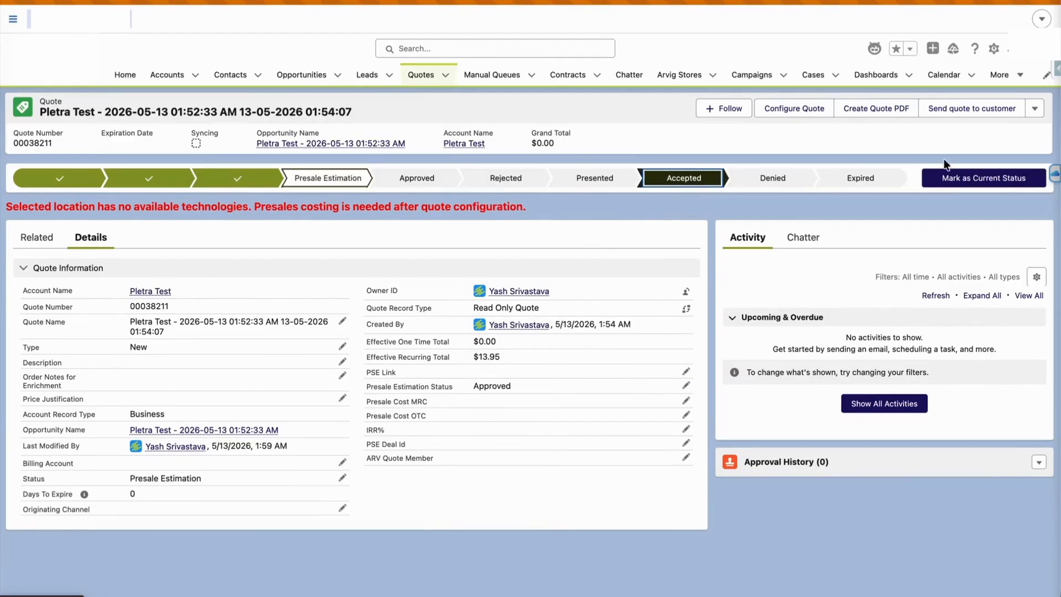
pyautogui.click(986, 174)
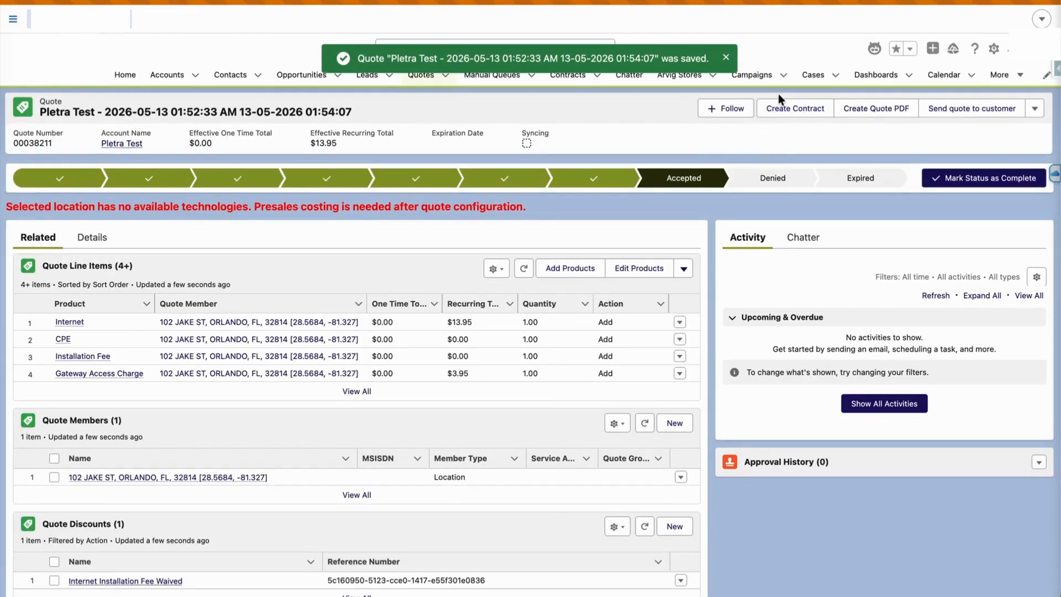
pyautogui.click(790, 111)
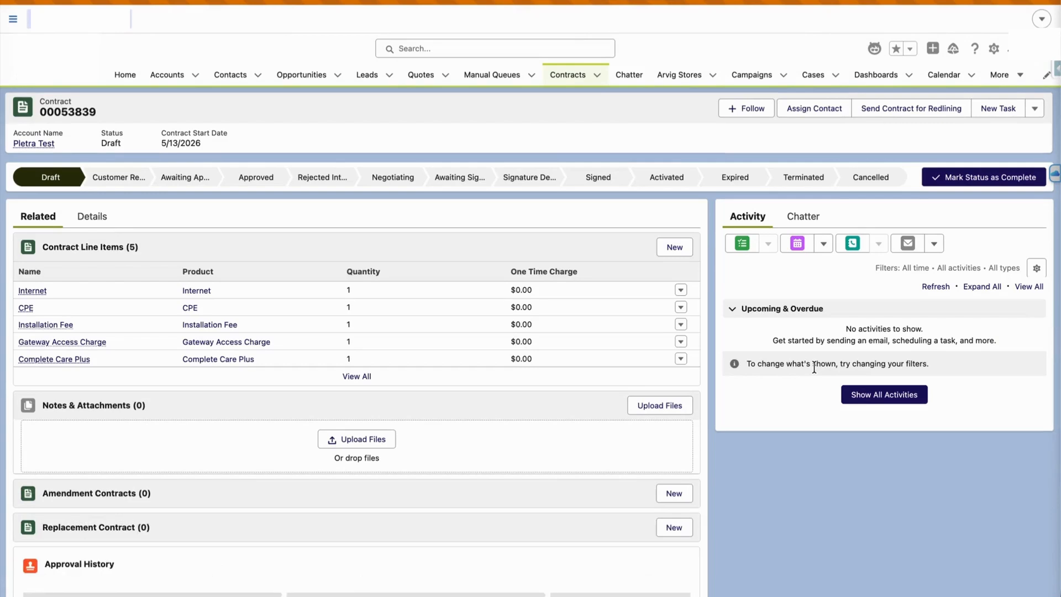
# Generate a document from Contract 00053839's Contract Documents section
pyautogui.click(98, 218)
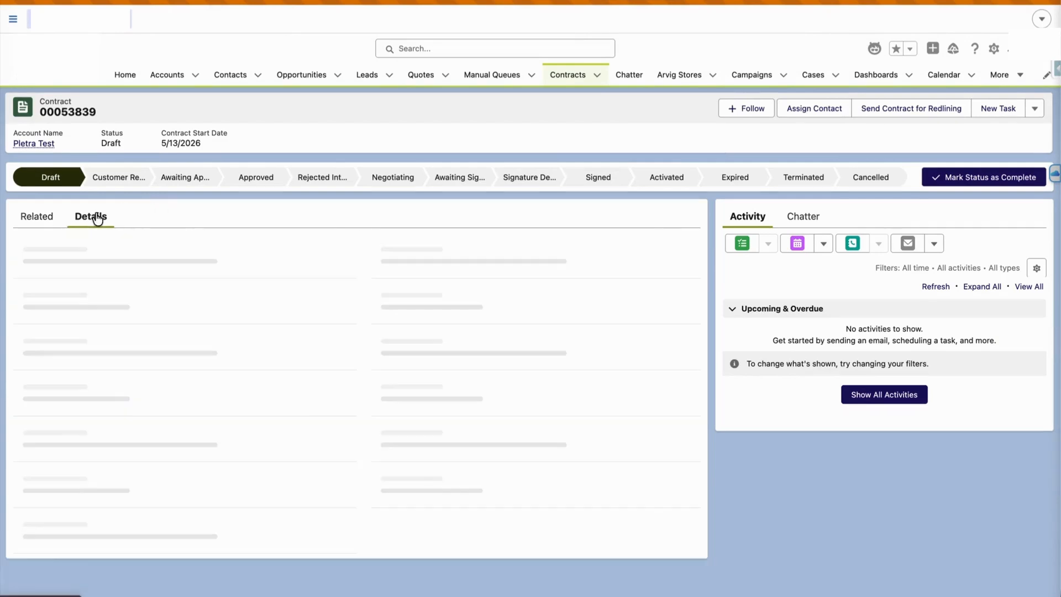
pyautogui.scroll(-10, 194, 280)
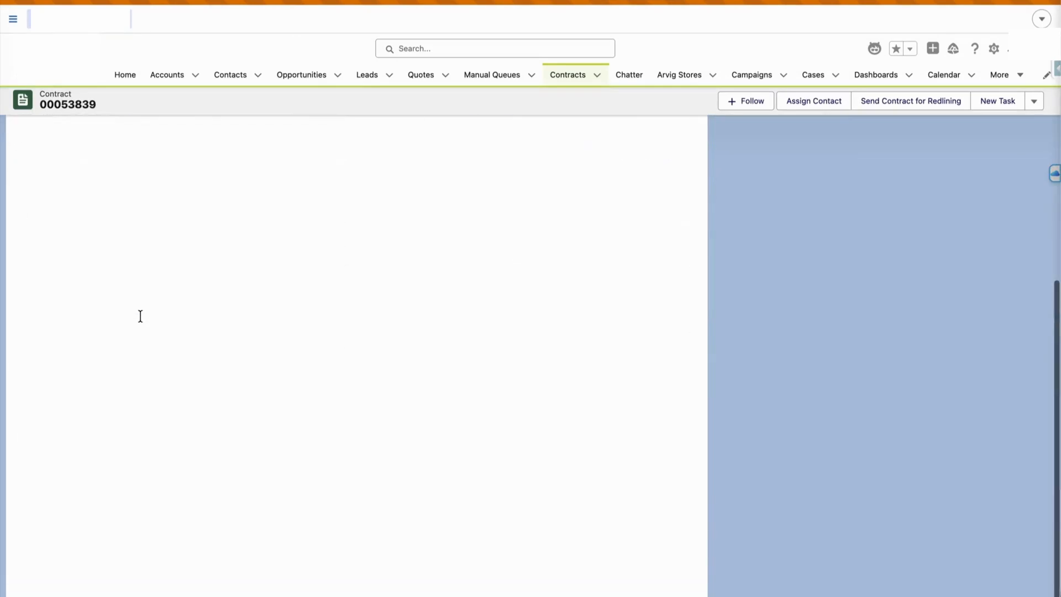
pyautogui.scroll(5, 142, 318)
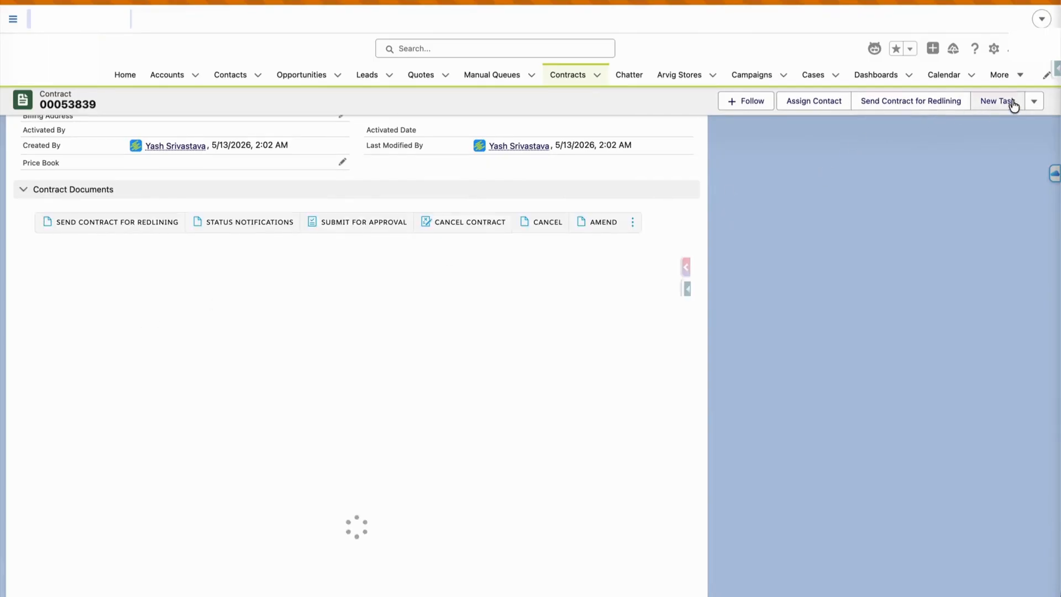
pyautogui.click(1034, 102)
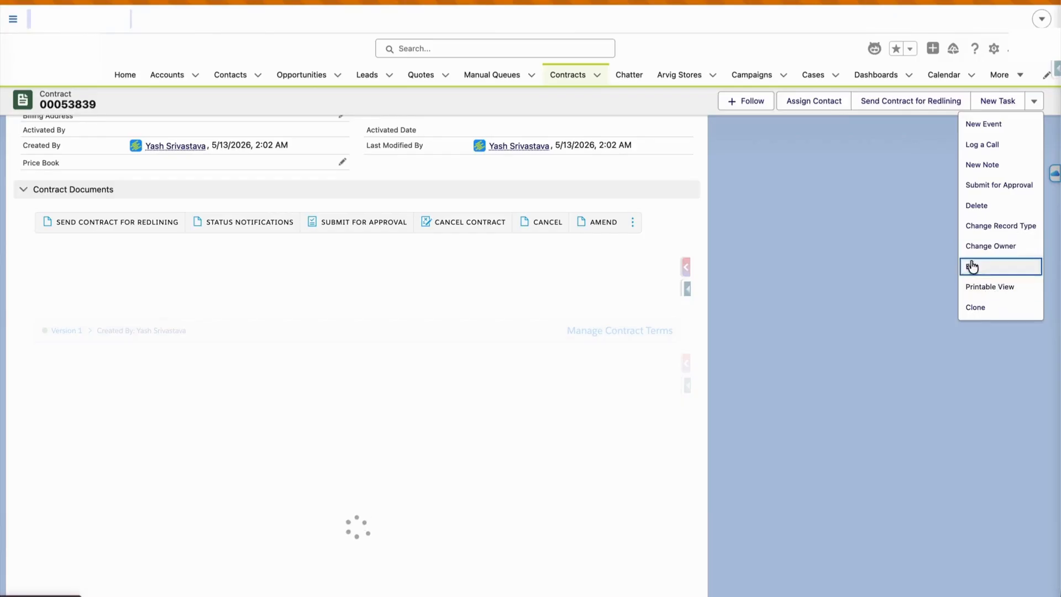
pyautogui.click(887, 193)
pyautogui.scroll(-1, 305, 448)
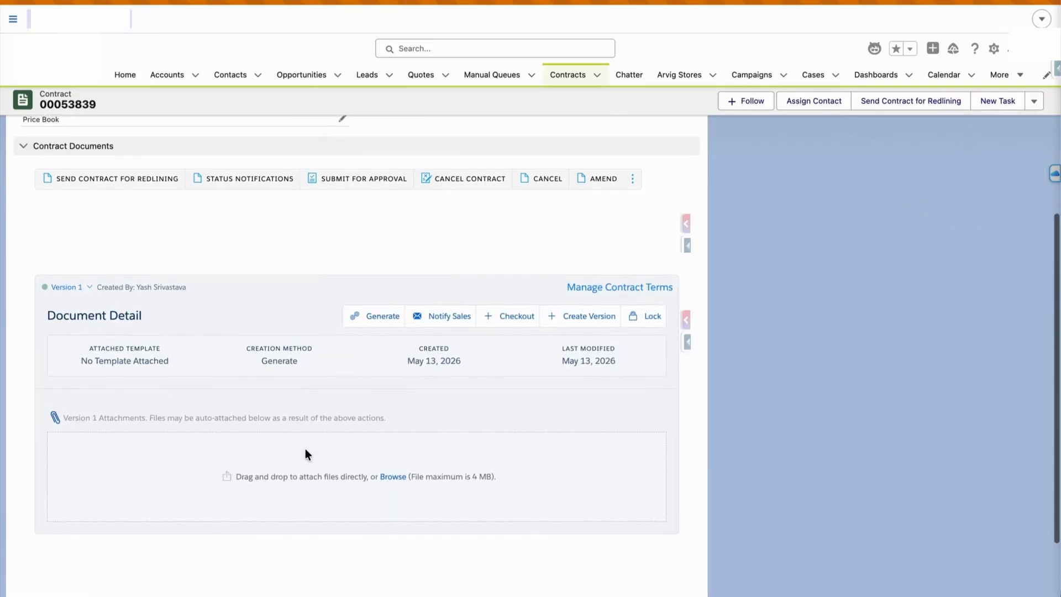
pyautogui.click(382, 315)
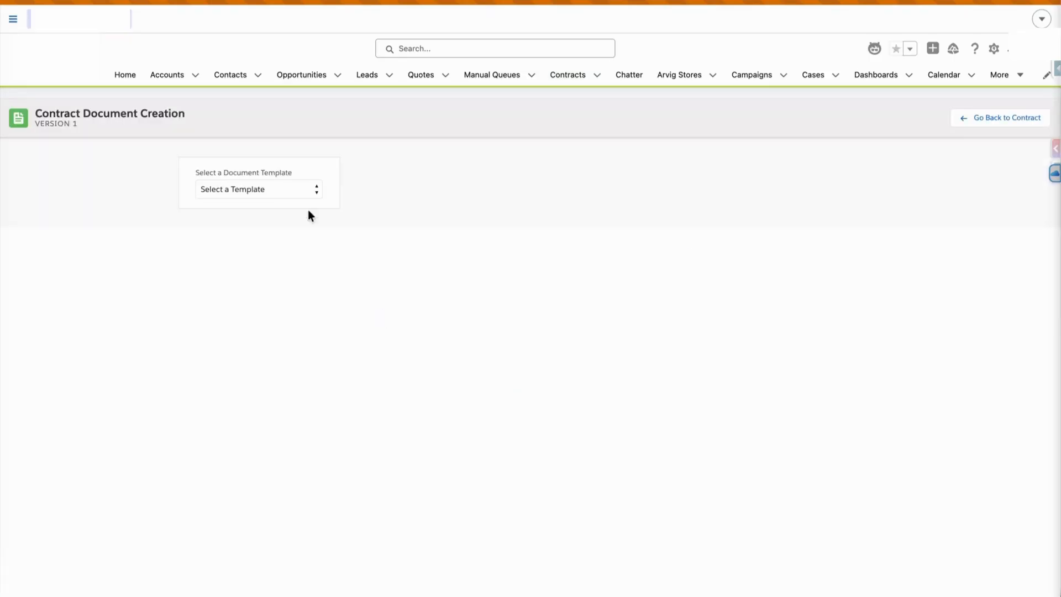
# Generate the Master Service Agreement from the AMW Contract (version 4) [Web] template and scroll through its preview
pyautogui.click(298, 191)
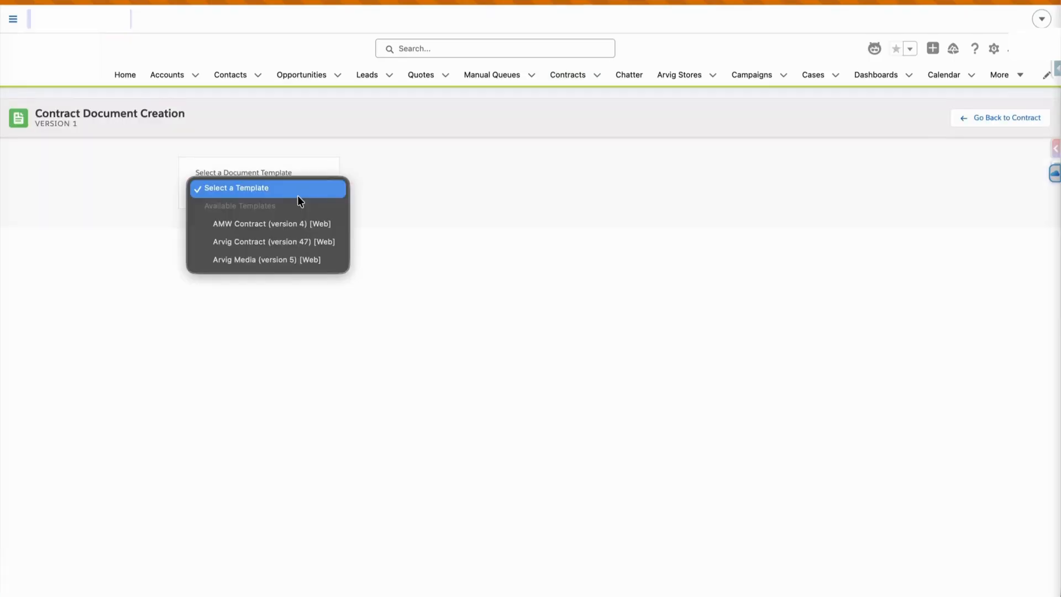
pyautogui.click(305, 224)
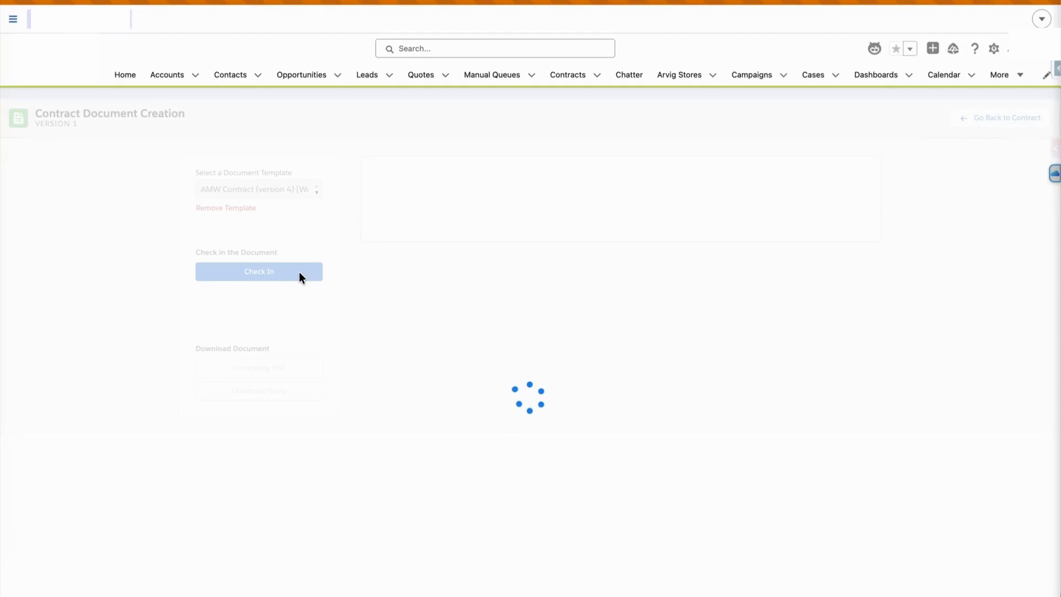
pyautogui.scroll(-20, 641, 405)
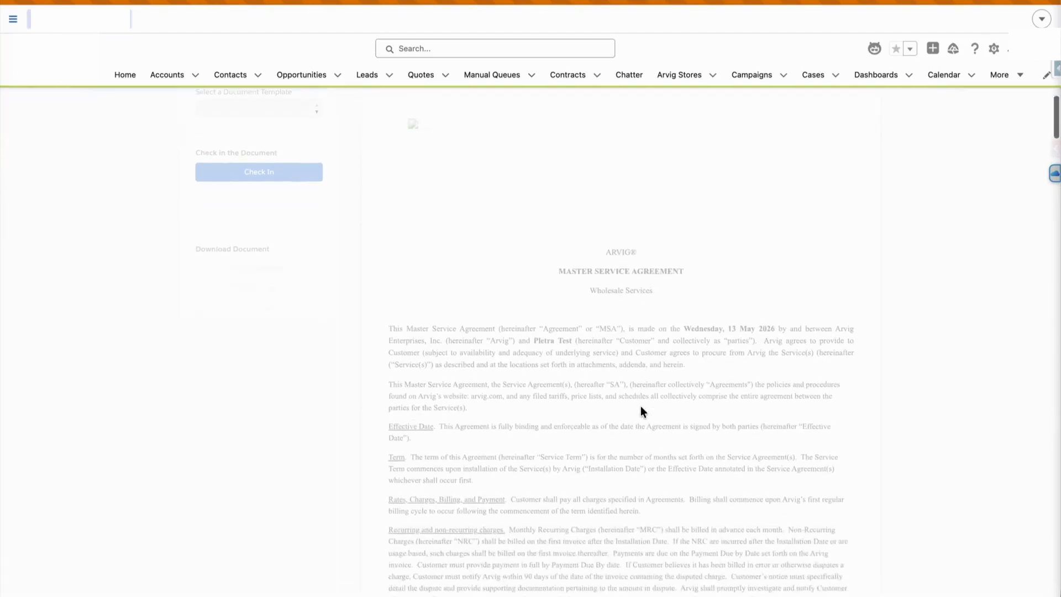
pyautogui.scroll(-20, 641, 407)
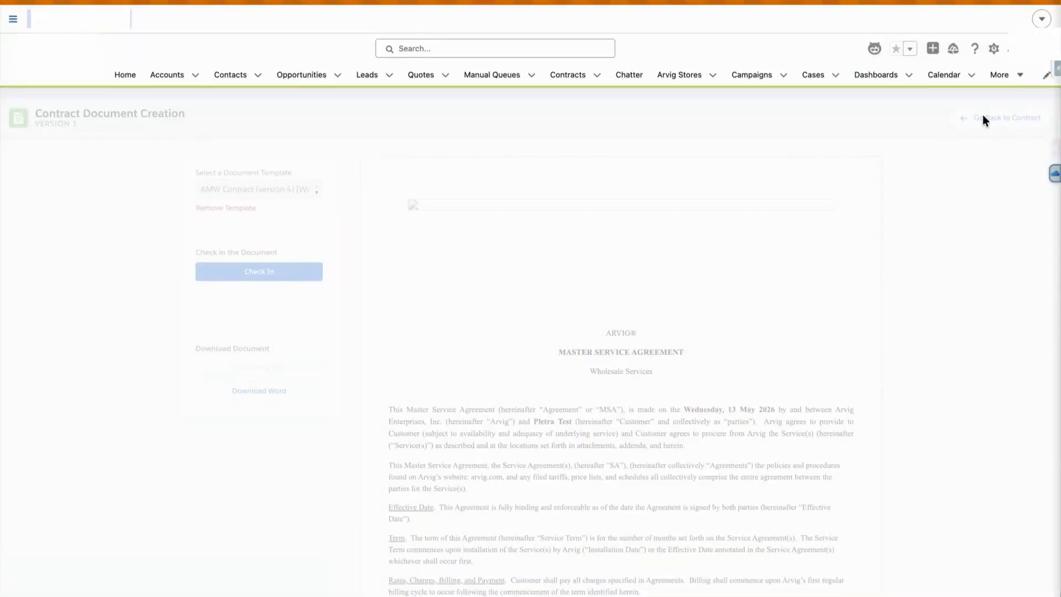
pyautogui.scroll(-20, 872, 232)
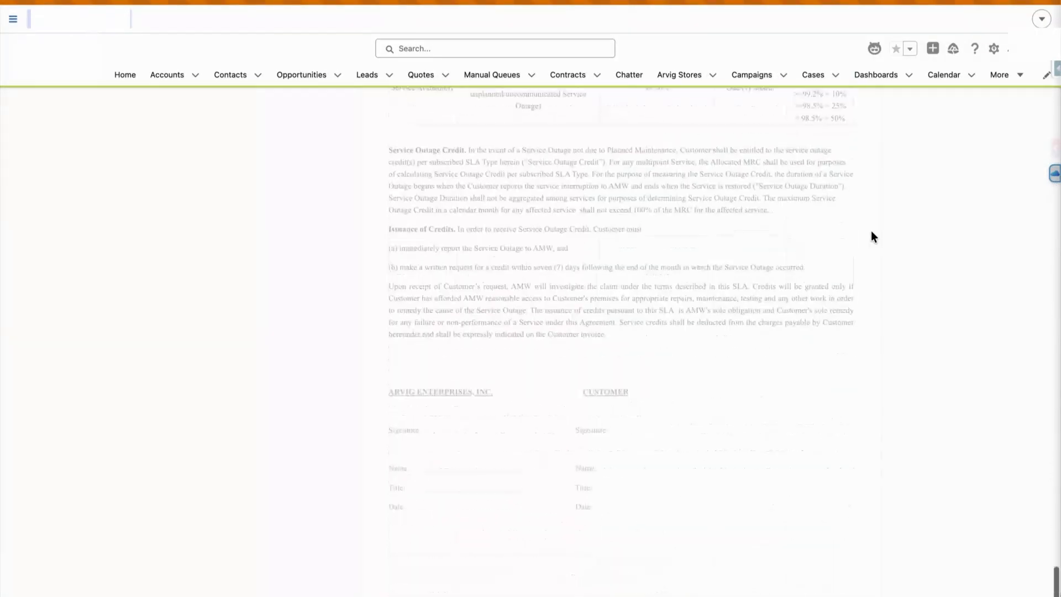
pyautogui.scroll(20, 872, 232)
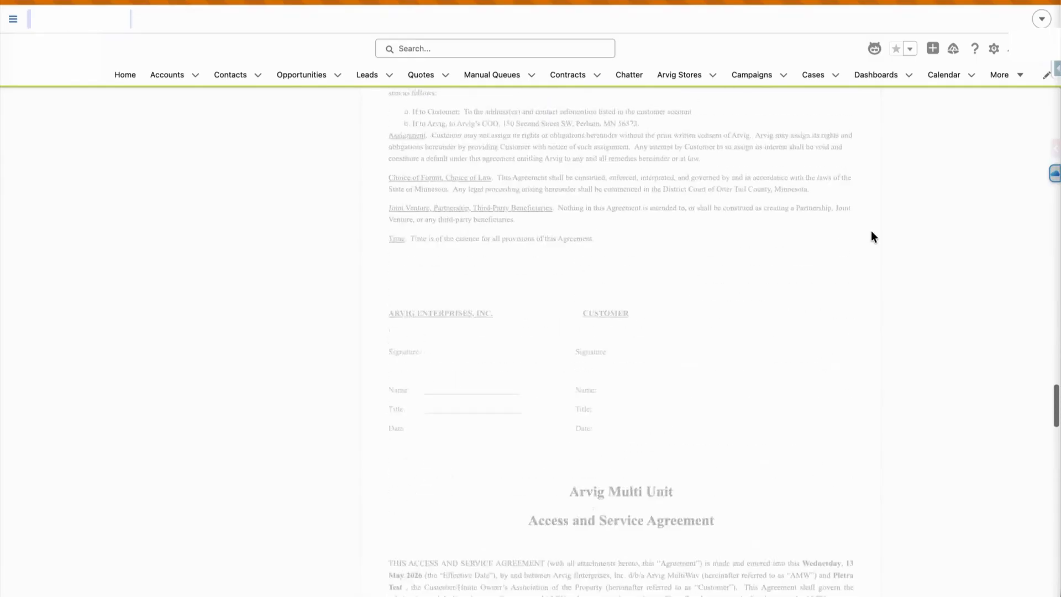
pyautogui.scroll(10, 871, 236)
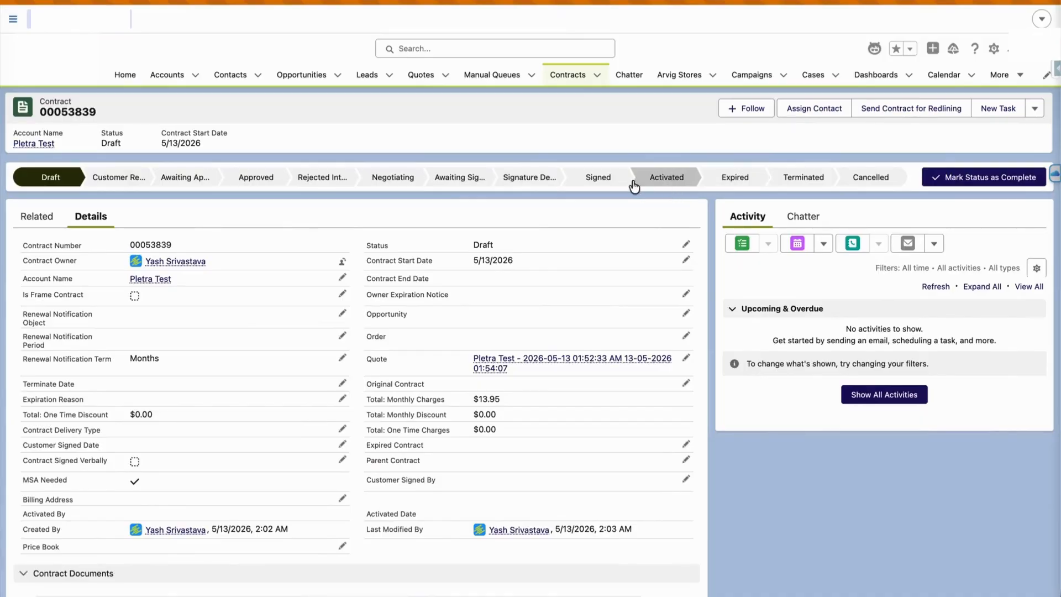
# Set contract 00053839's status to Signed and create a new order from it
pyautogui.click(575, 187)
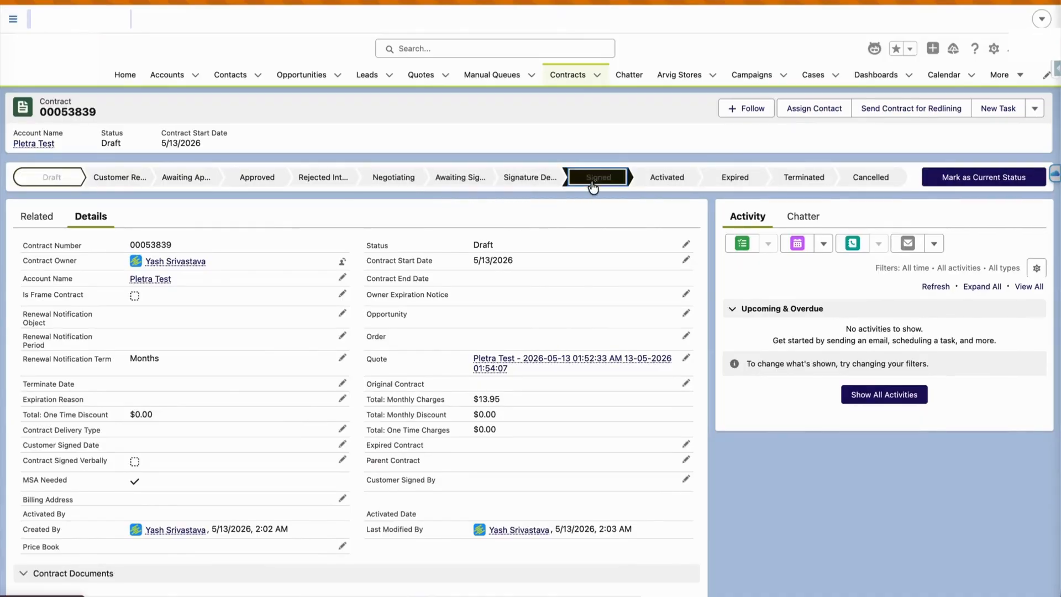
pyautogui.click(973, 185)
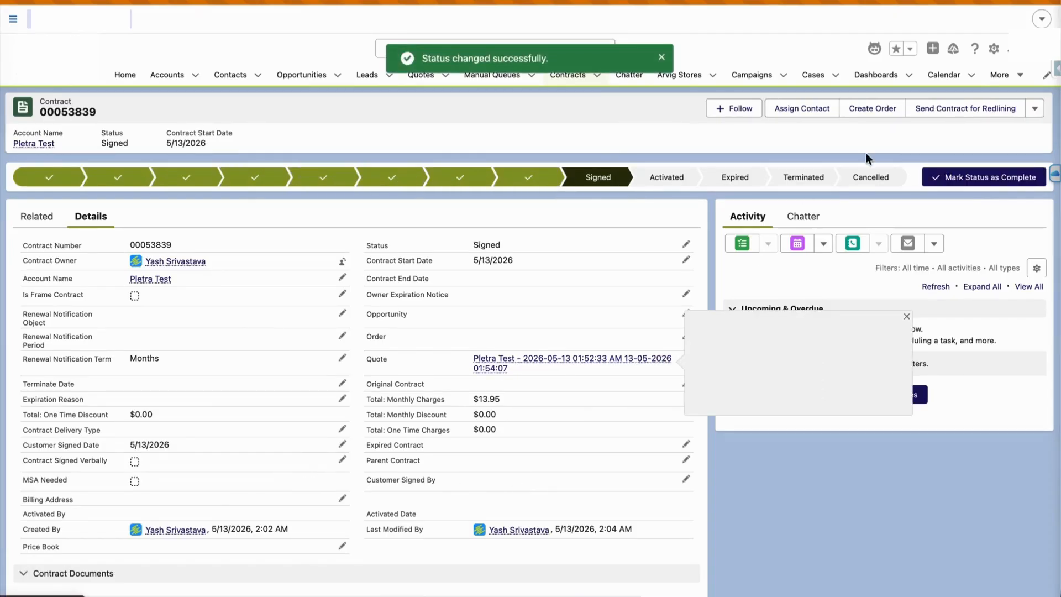
pyautogui.click(872, 115)
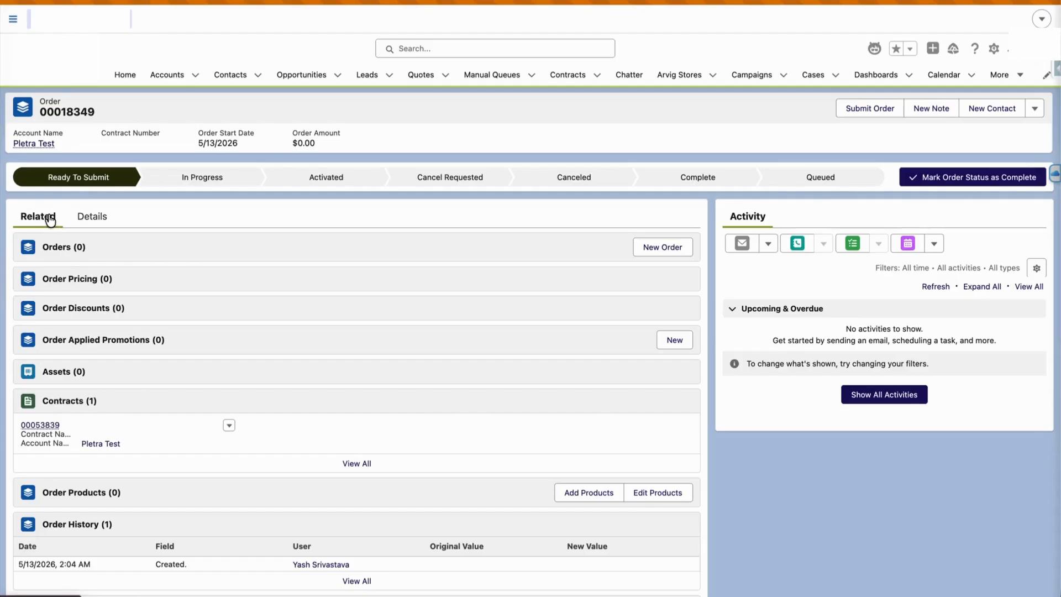
# Refresh the related Orders list and open order 00018350
pyautogui.click(62, 245)
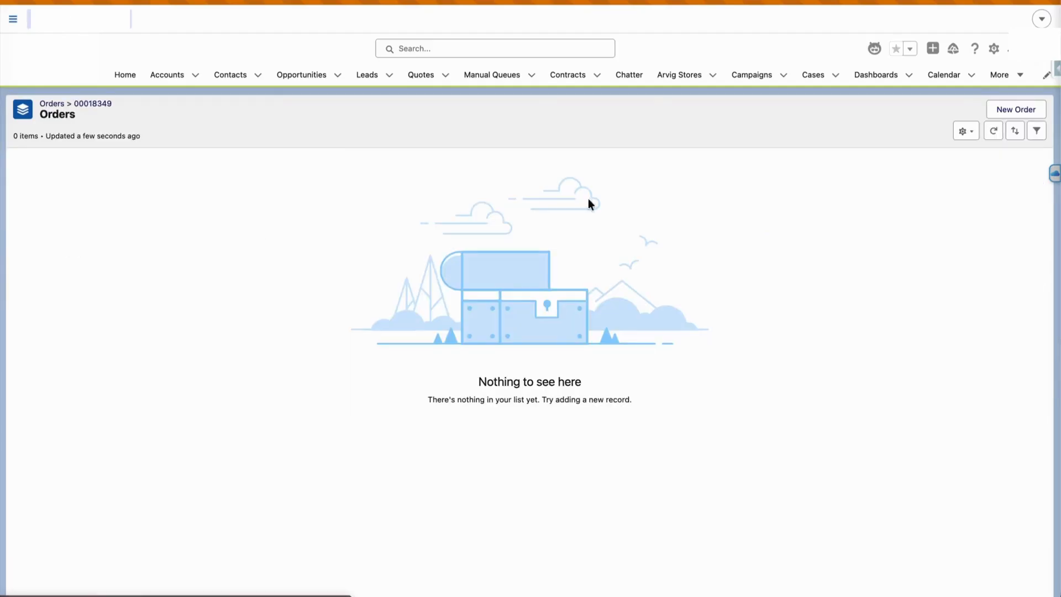
pyautogui.click(995, 133)
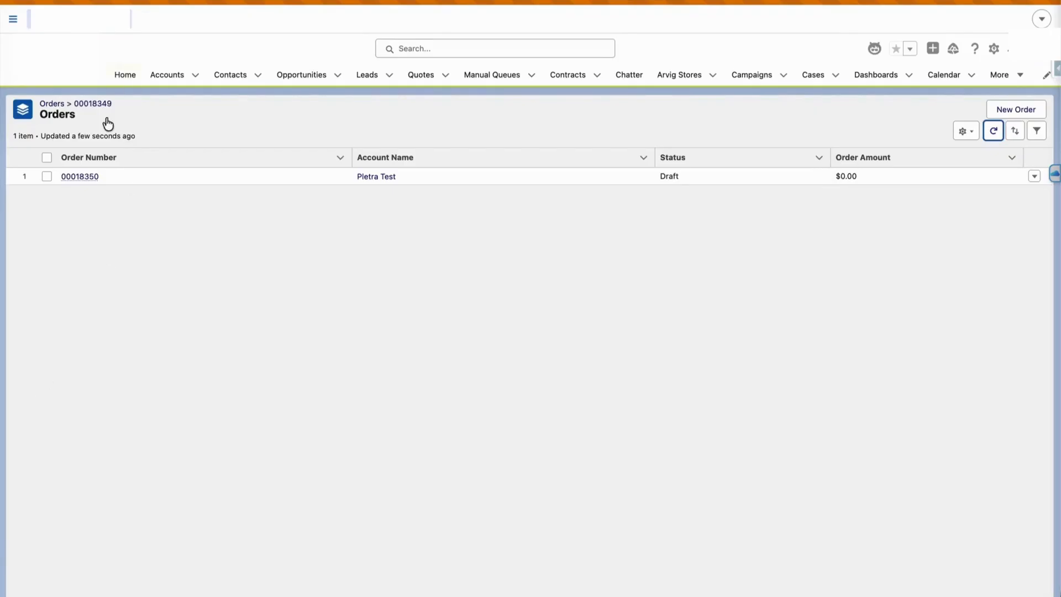
pyautogui.click(87, 178)
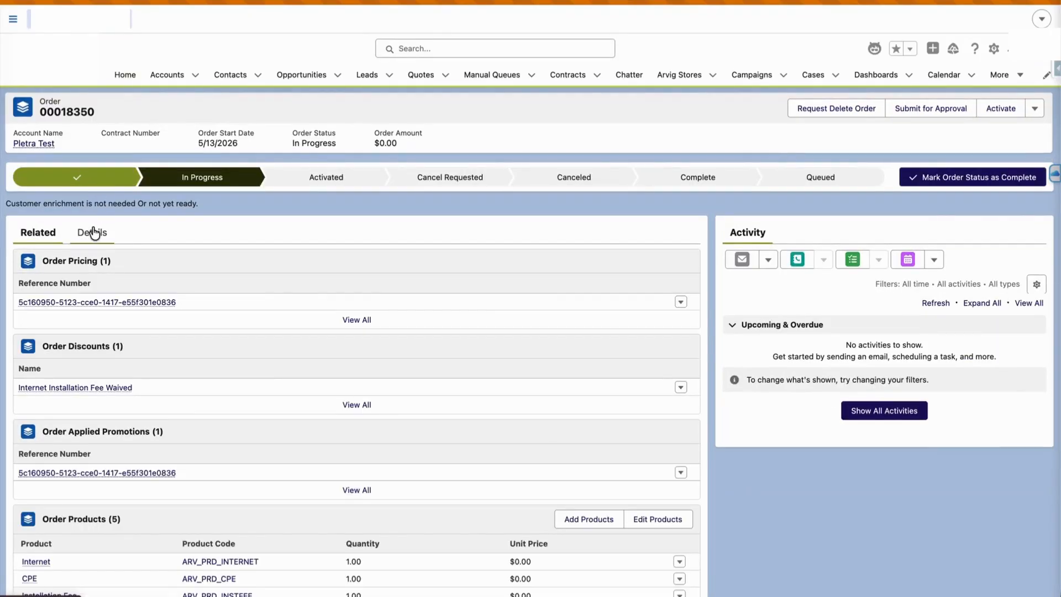
# Open the order's orchestration plan Plan0009856 from the Orchestration Plans list
pyautogui.scroll(-3, 160, 348)
pyautogui.scroll(-1, 161, 354)
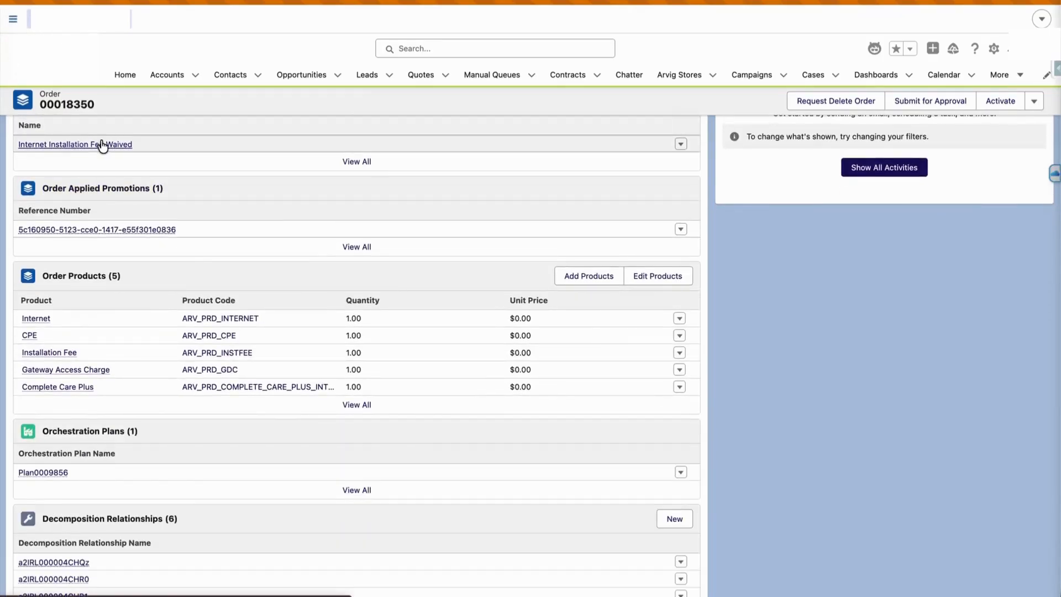
pyautogui.moveTo(103, 231)
pyautogui.scroll(-1, 102, 231)
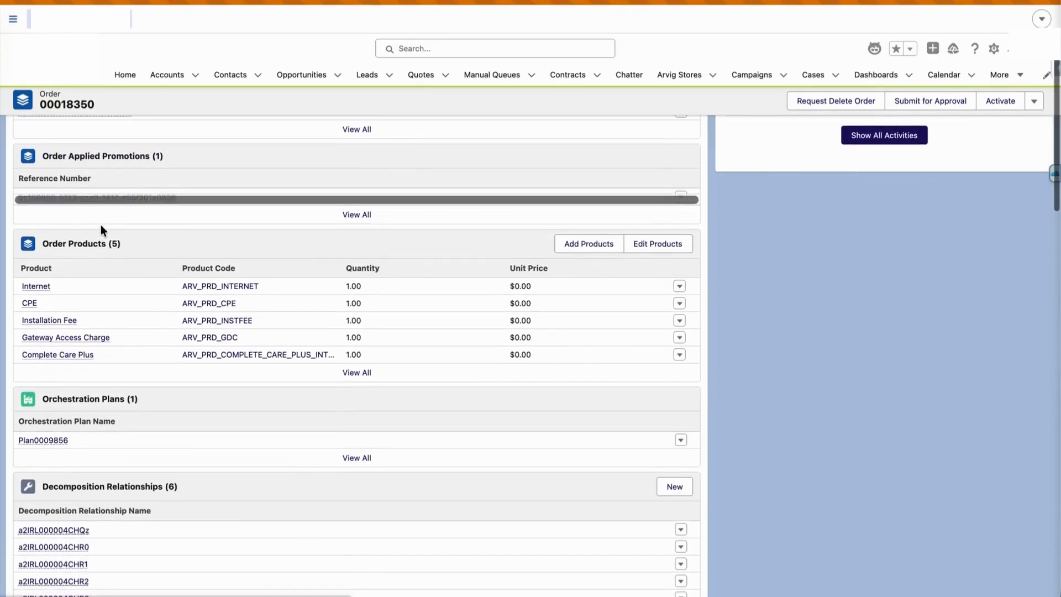
pyautogui.click(53, 440)
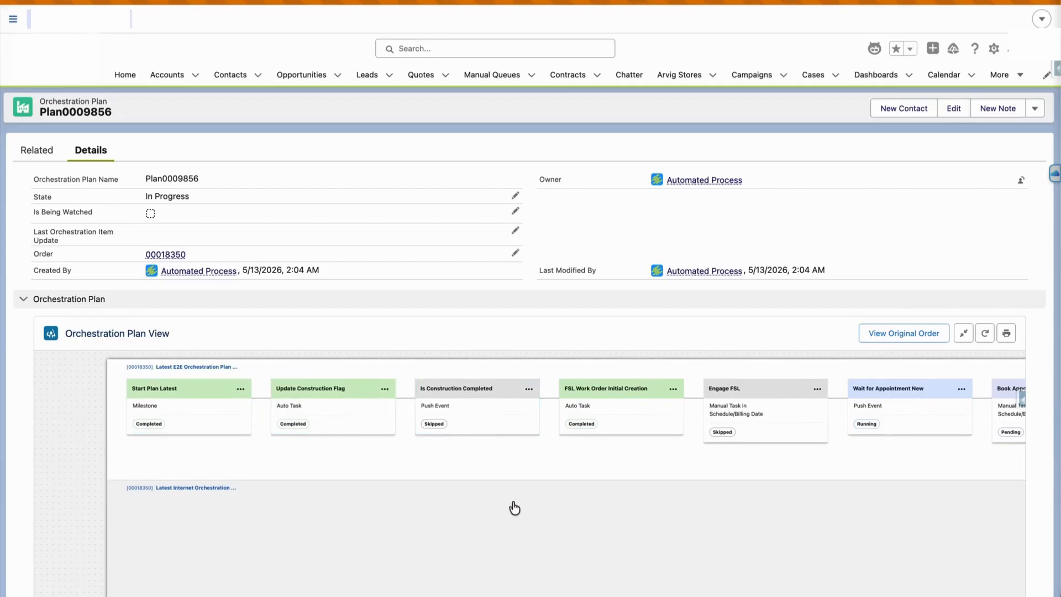
# Pan and zoom the Plan0009856 diagram to bring the Internet tasks into view
pyautogui.moveTo(474, 496); pyautogui.dragTo(260, 491)
pyautogui.scroll(-3, 260, 490)
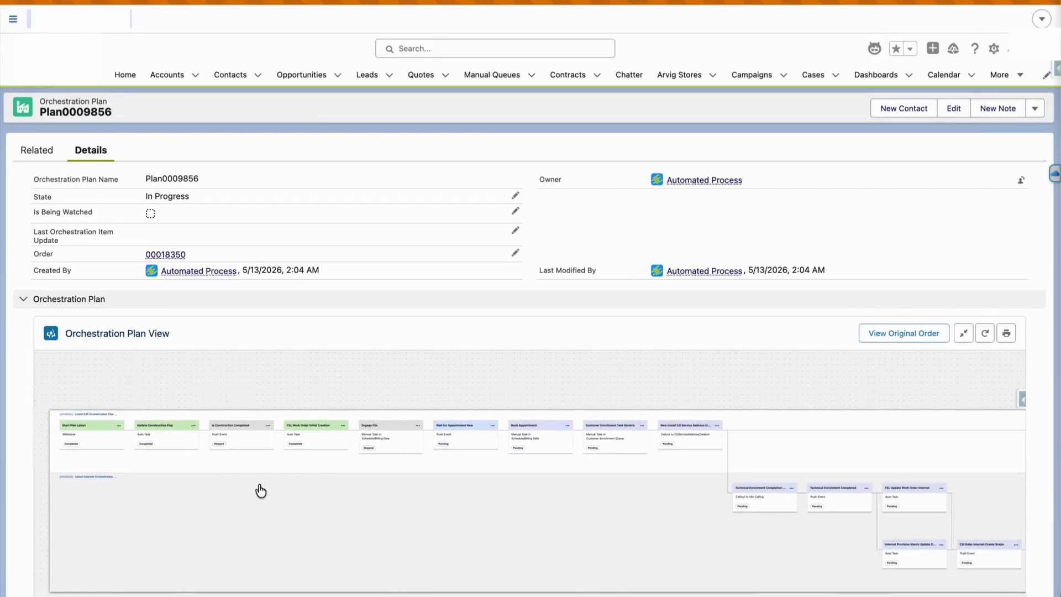
pyautogui.moveTo(562, 497); pyautogui.dragTo(529, 472)
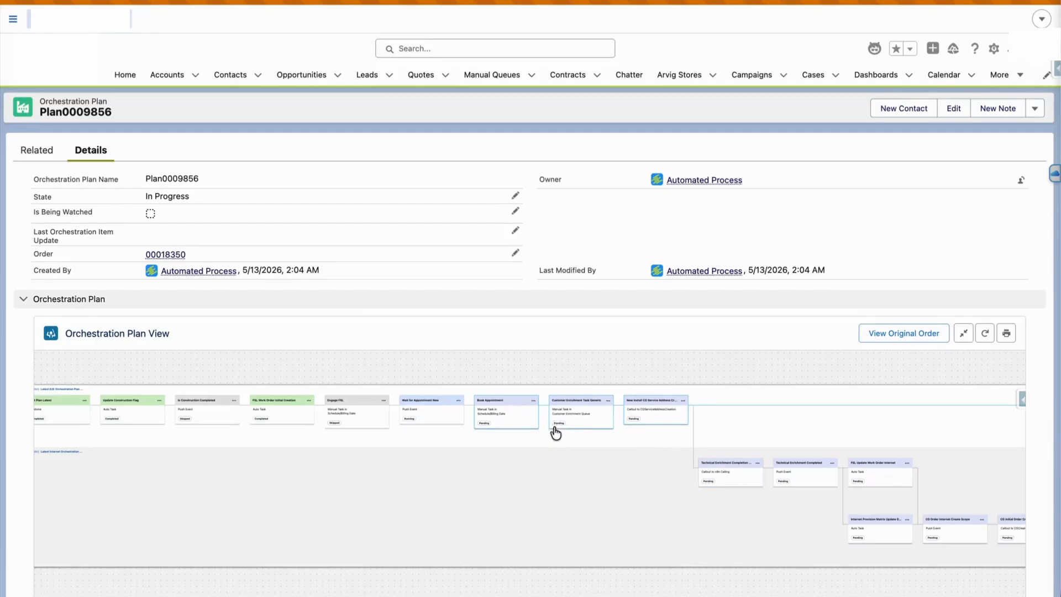
pyautogui.scroll(-3, 557, 429)
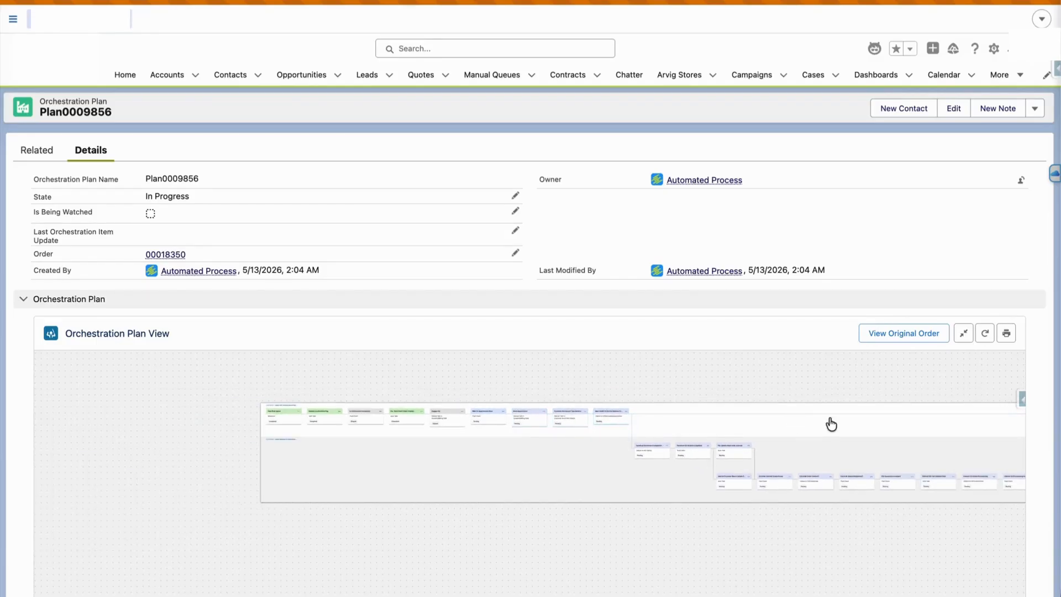
pyautogui.moveTo(911, 438); pyautogui.dragTo(244, 476)
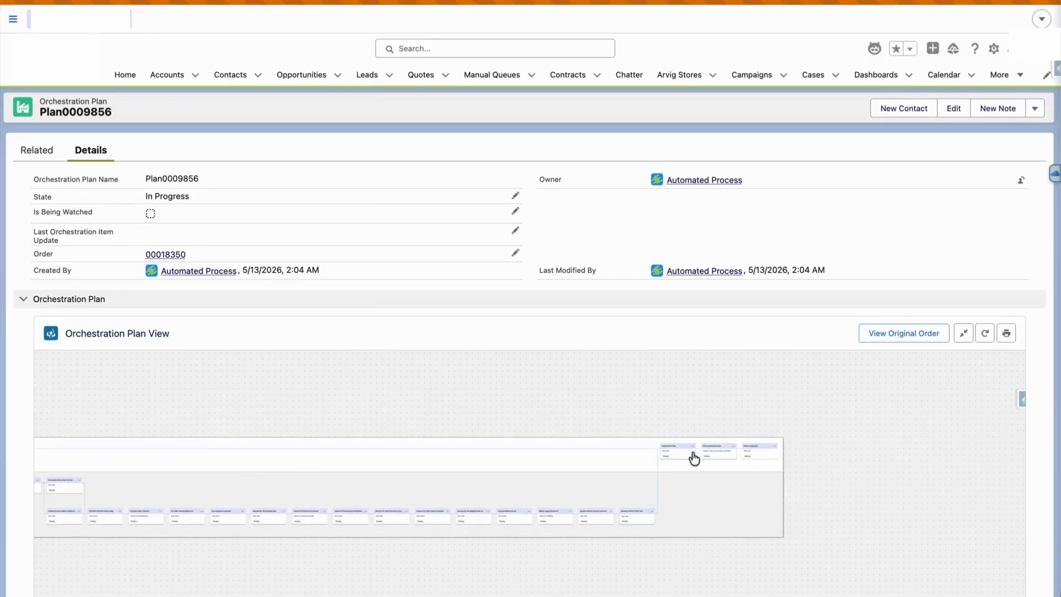
pyautogui.scroll(3, 716, 480)
pyautogui.scroll(2, 715, 482)
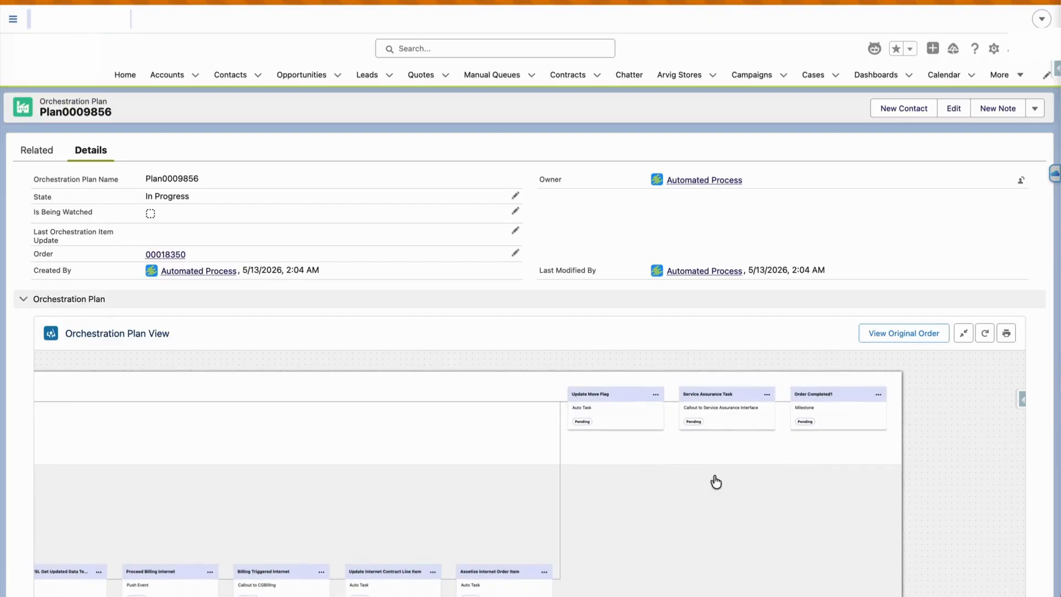
pyautogui.moveTo(716, 482); pyautogui.dragTo(633, 473)
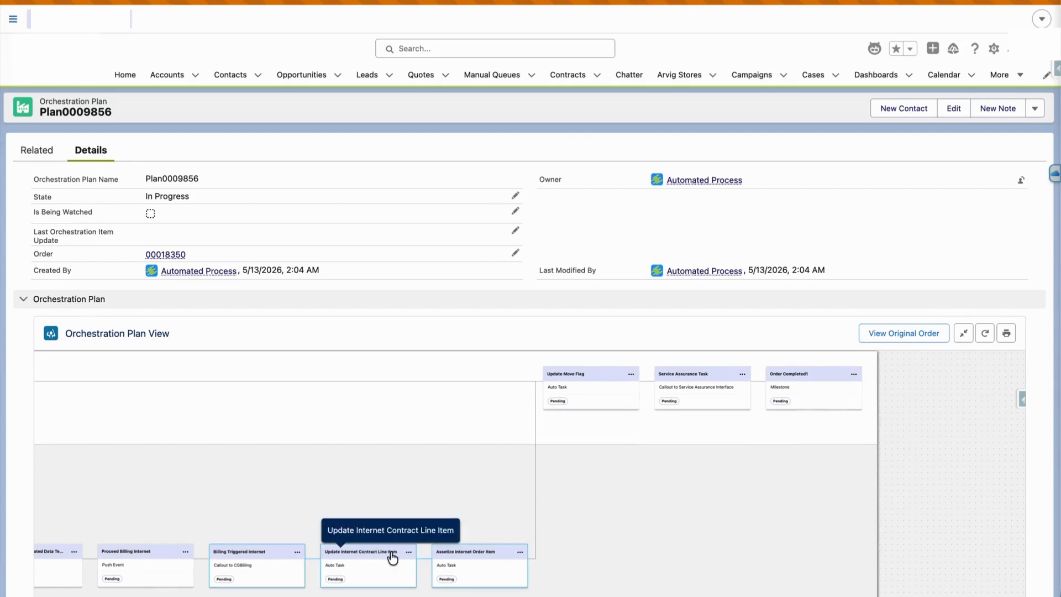
# Complete the Update Internet Contract Line Item task, then check the earlier tasks and order-completed milestone
pyautogui.click(408, 551)
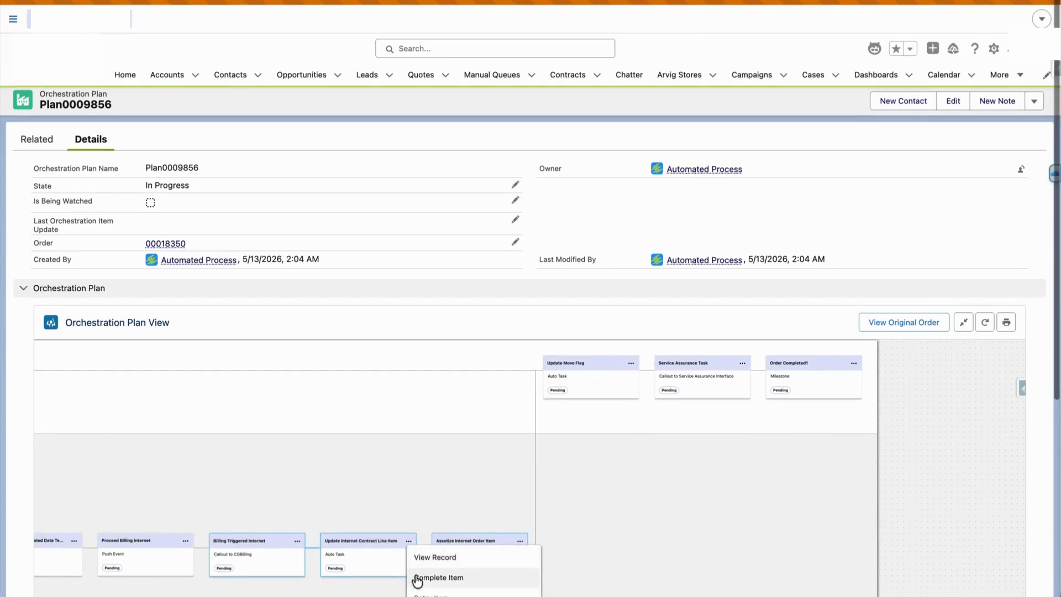
pyautogui.click(416, 577)
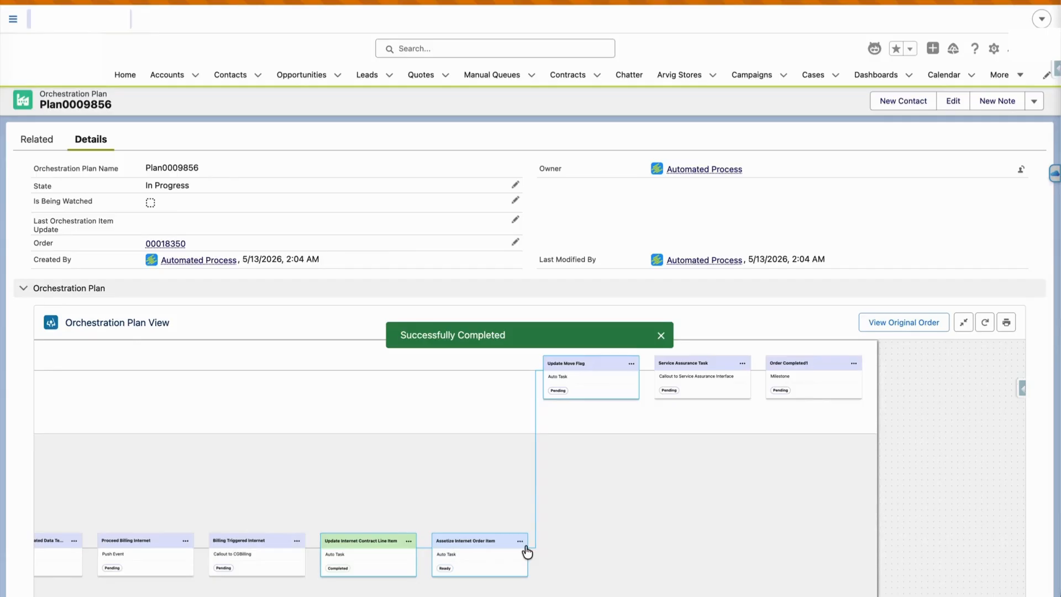
pyautogui.moveTo(168, 504); pyautogui.dragTo(416, 504)
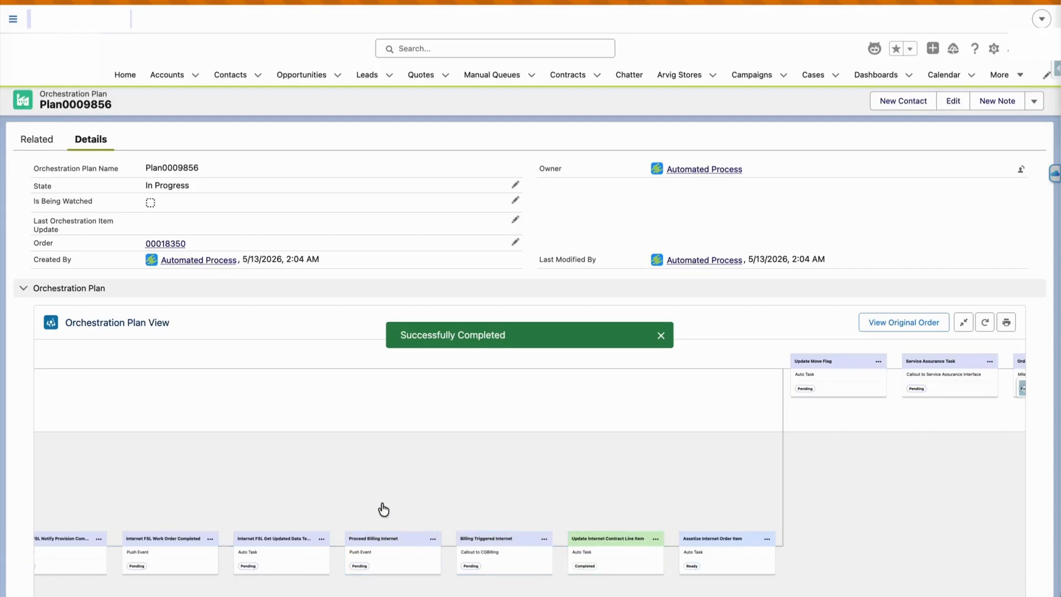
pyautogui.moveTo(514, 507); pyautogui.dragTo(320, 500)
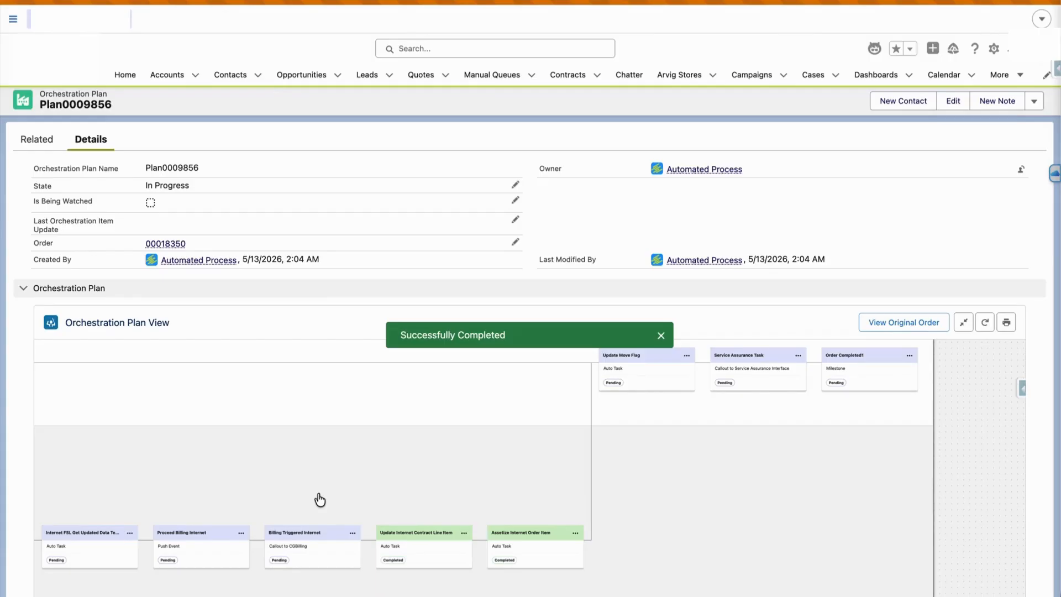
# Go back to order 00018350, then open the Pletra Test account from its Account Name link
pyautogui.click(157, 243)
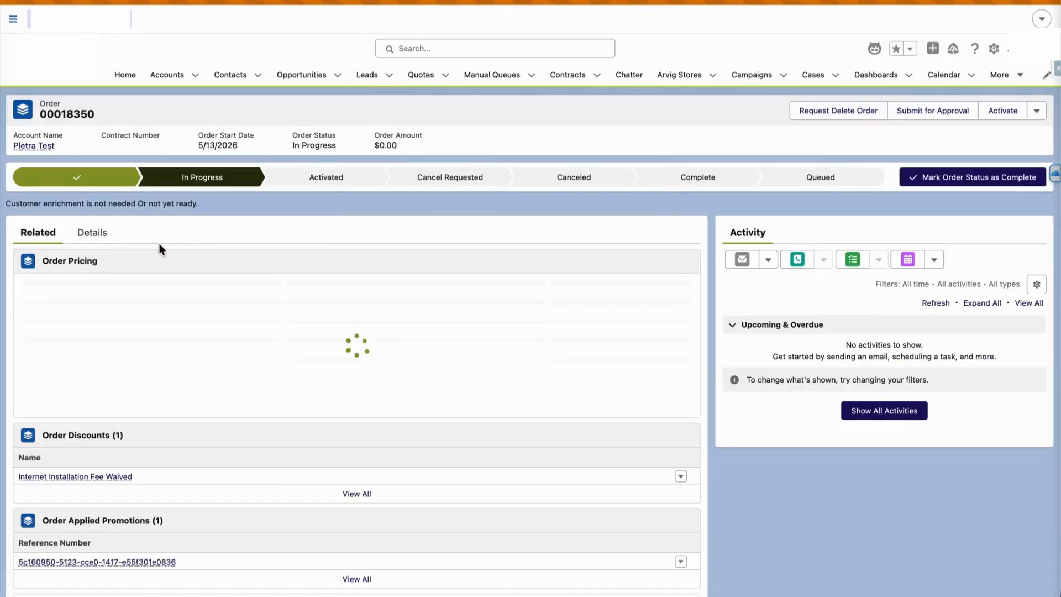
pyautogui.moveTo(33, 148)
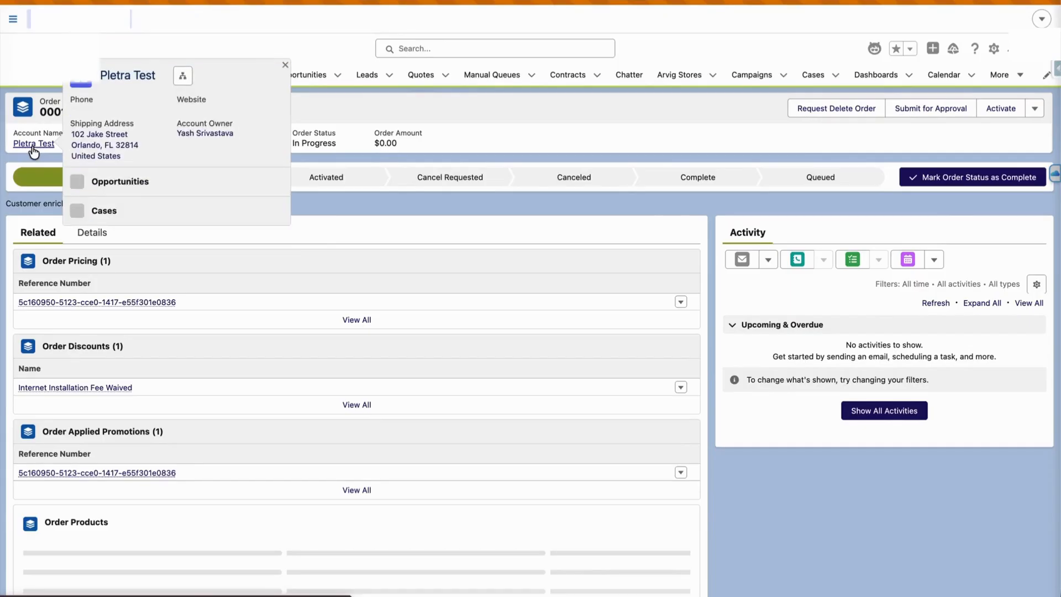
pyautogui.click(33, 146)
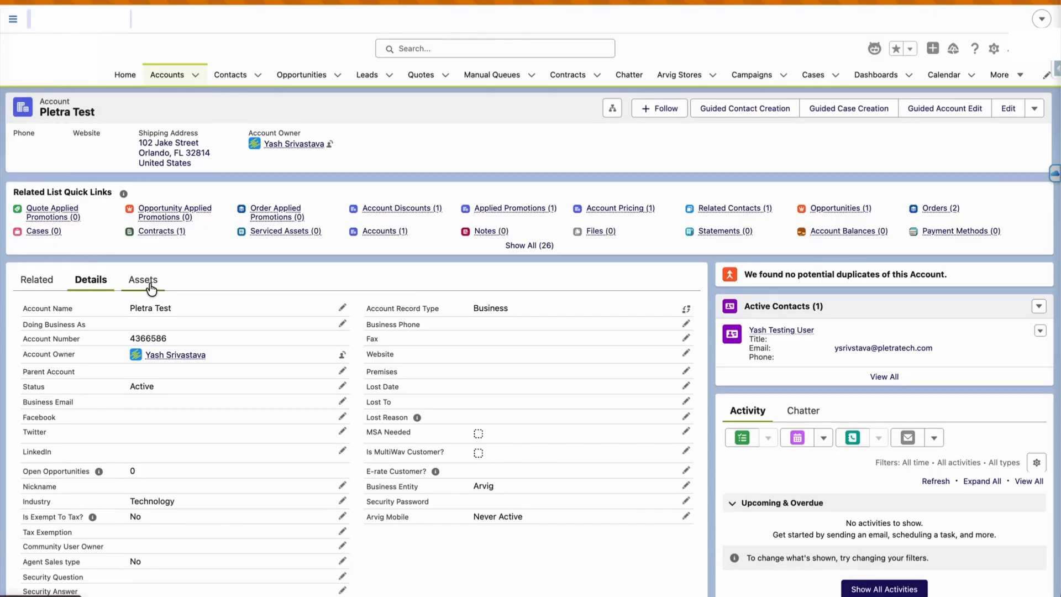
# Open the Assets tab and select the Active Internet (Up to 1Gb/1Gb) asset
pyautogui.click(145, 280)
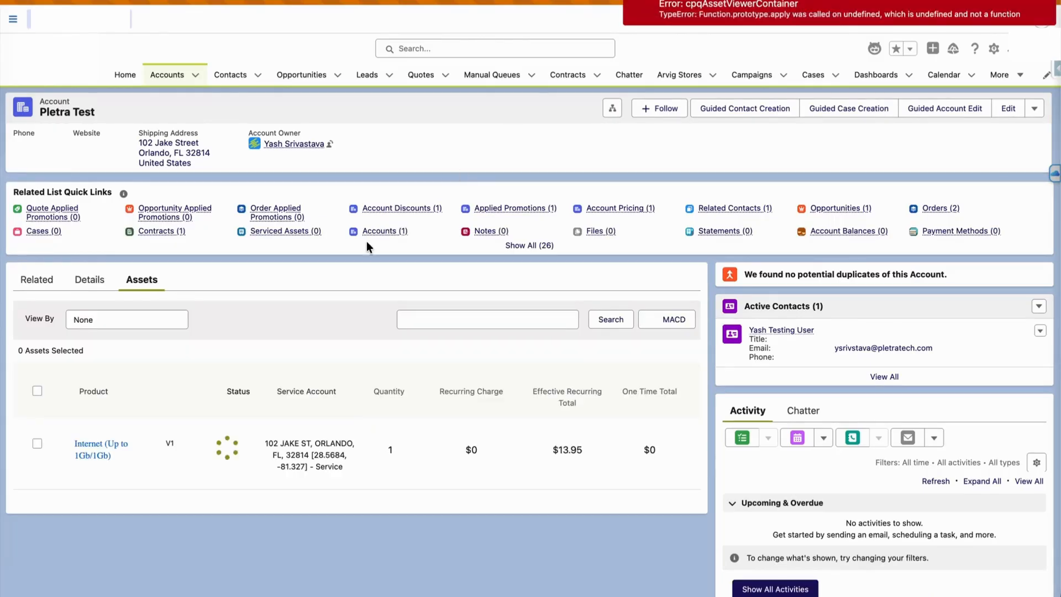
pyautogui.moveTo(2, 490)
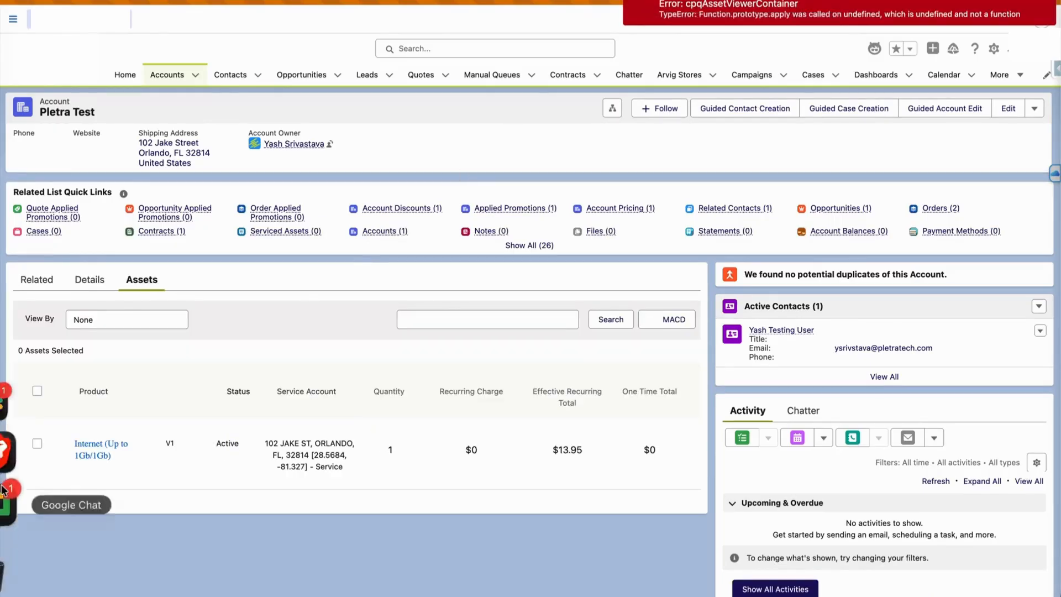
pyautogui.click(37, 443)
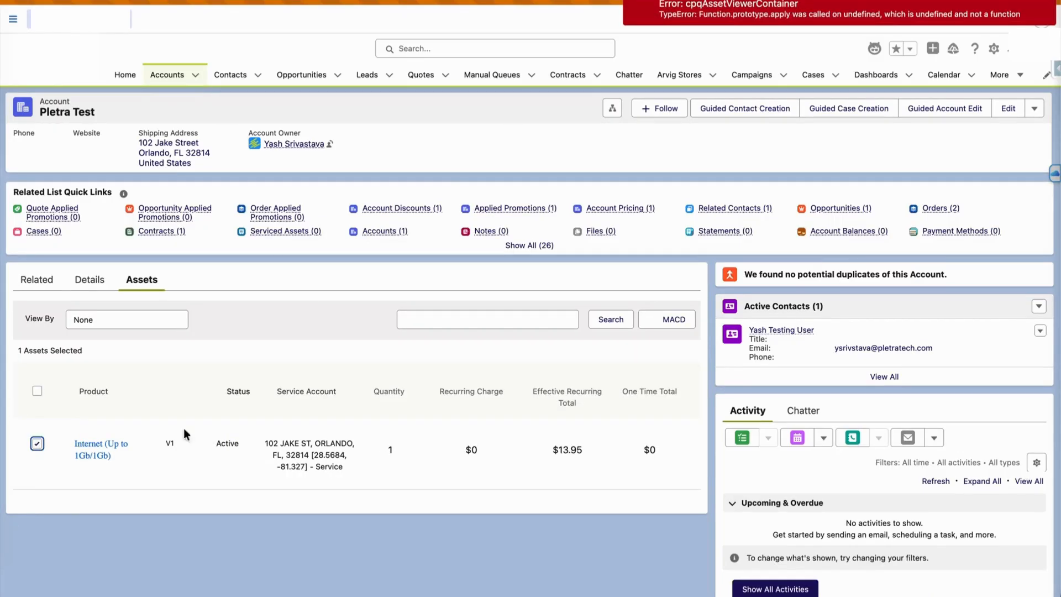
# Browse the asset's MACD change actions and the account's header actions without choosing any
pyautogui.click(663, 322)
pyautogui.scroll(-1, 644, 384)
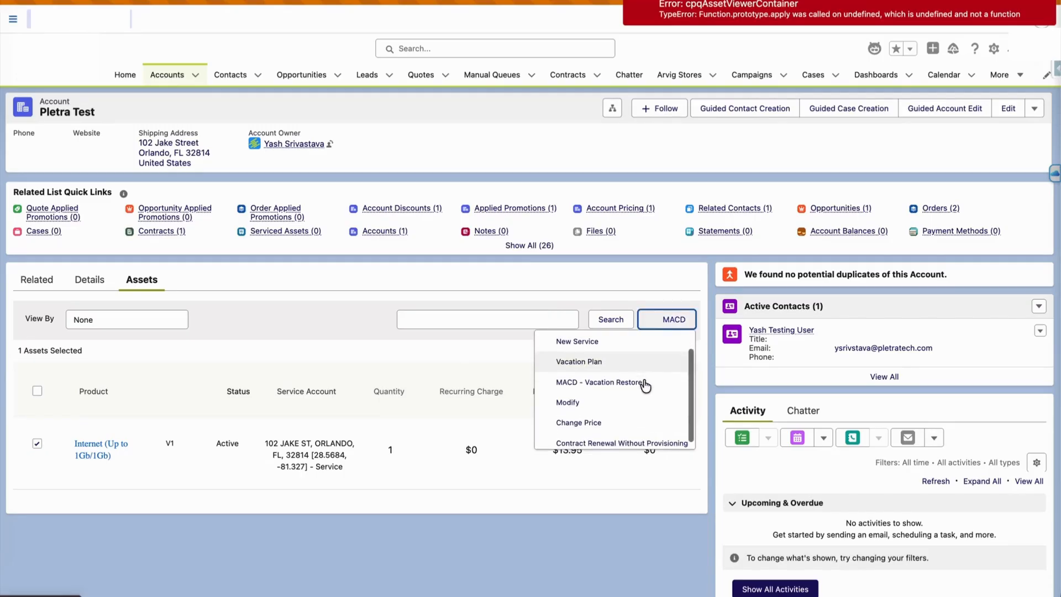
pyautogui.scroll(-1, 645, 385)
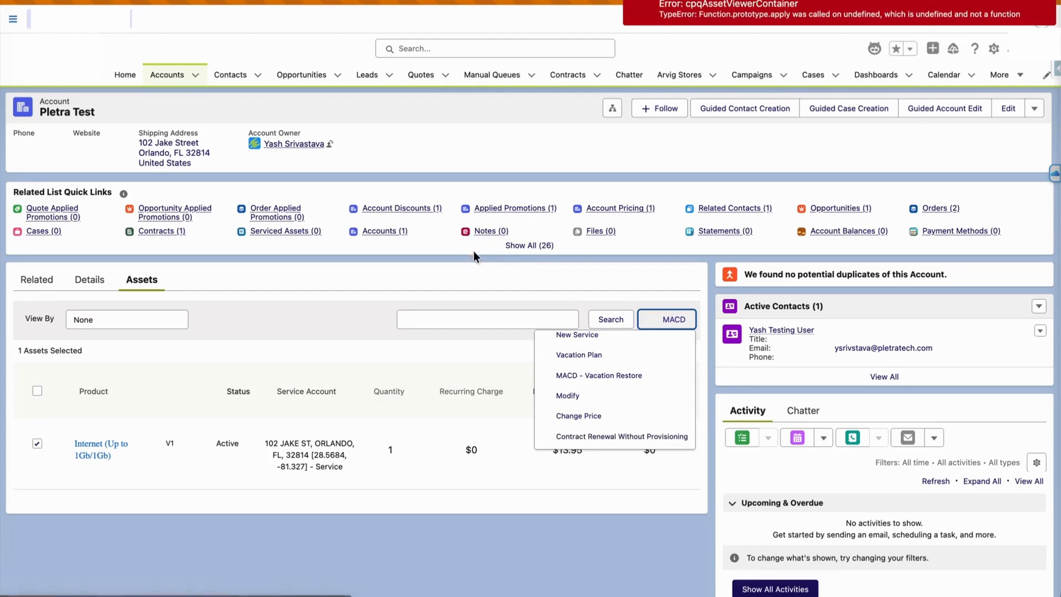
pyautogui.click(496, 274)
pyautogui.scroll(-8, 497, 274)
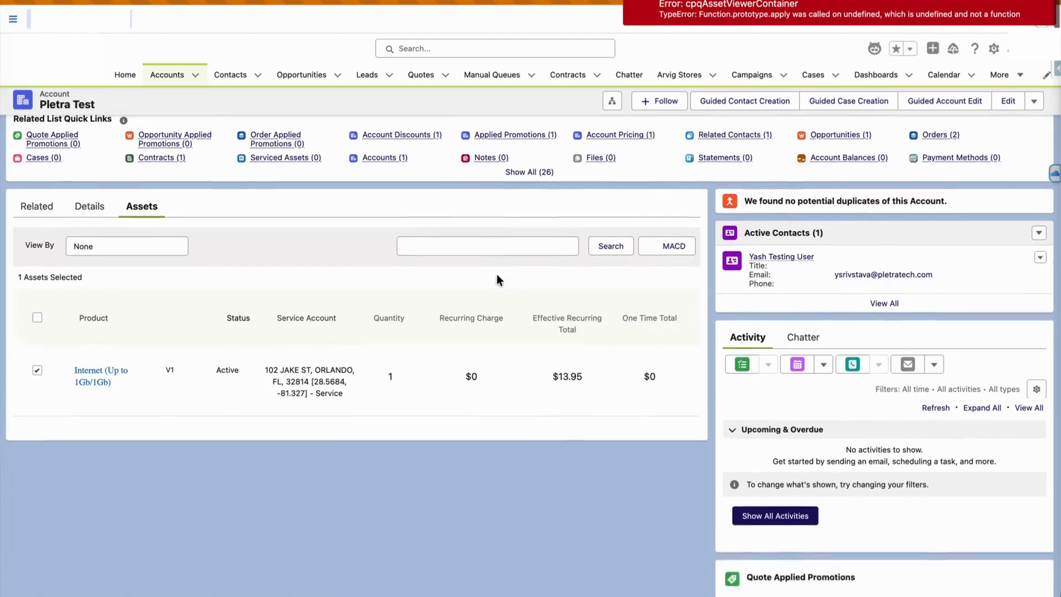
pyautogui.scroll(6, 497, 264)
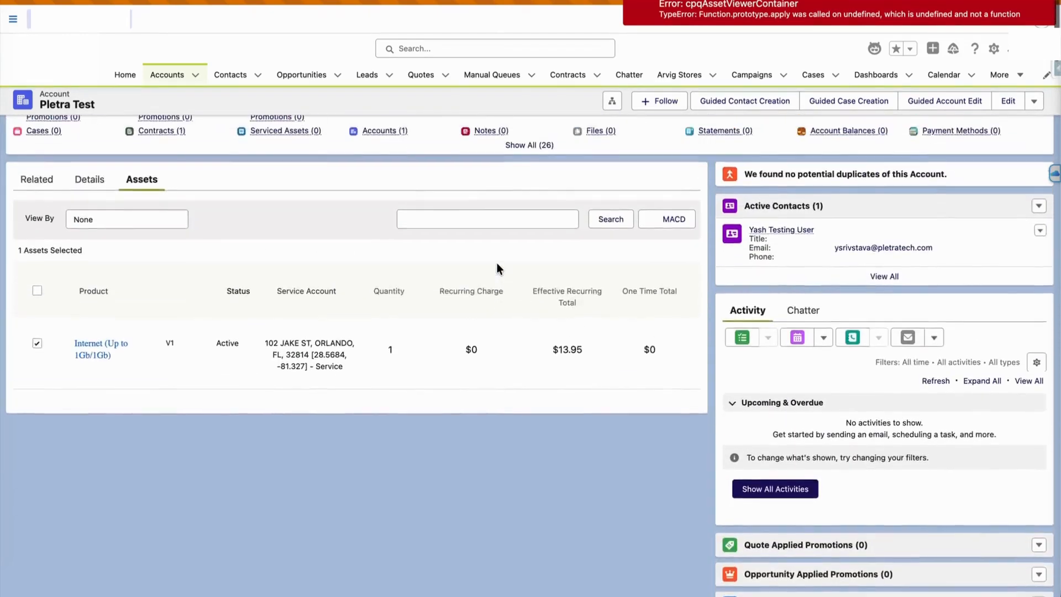
pyautogui.scroll(-6, 496, 263)
pyautogui.scroll(7, 497, 263)
pyautogui.scroll(2, 496, 263)
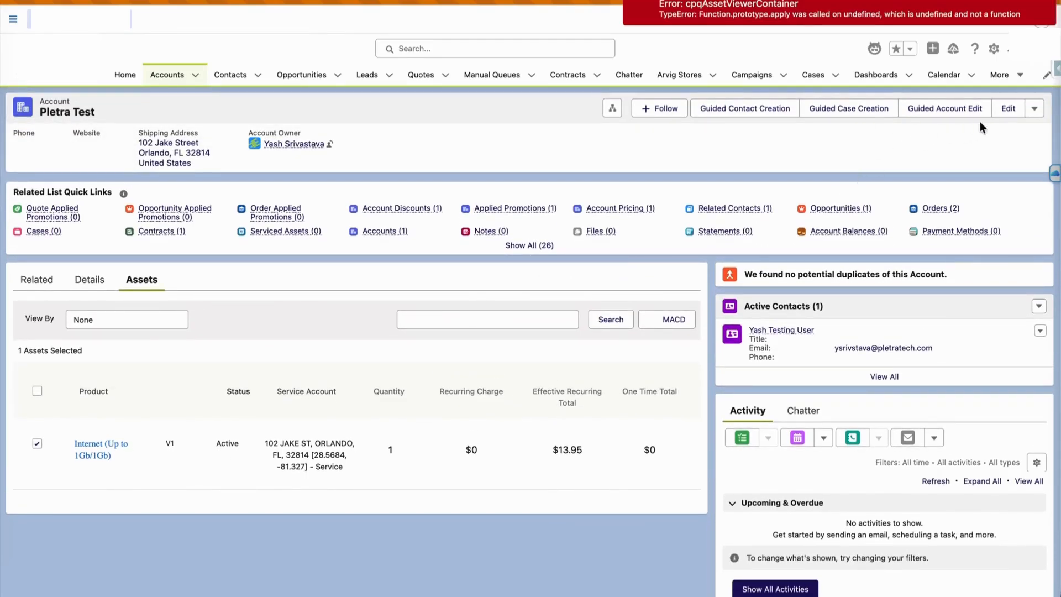
pyautogui.click(1034, 109)
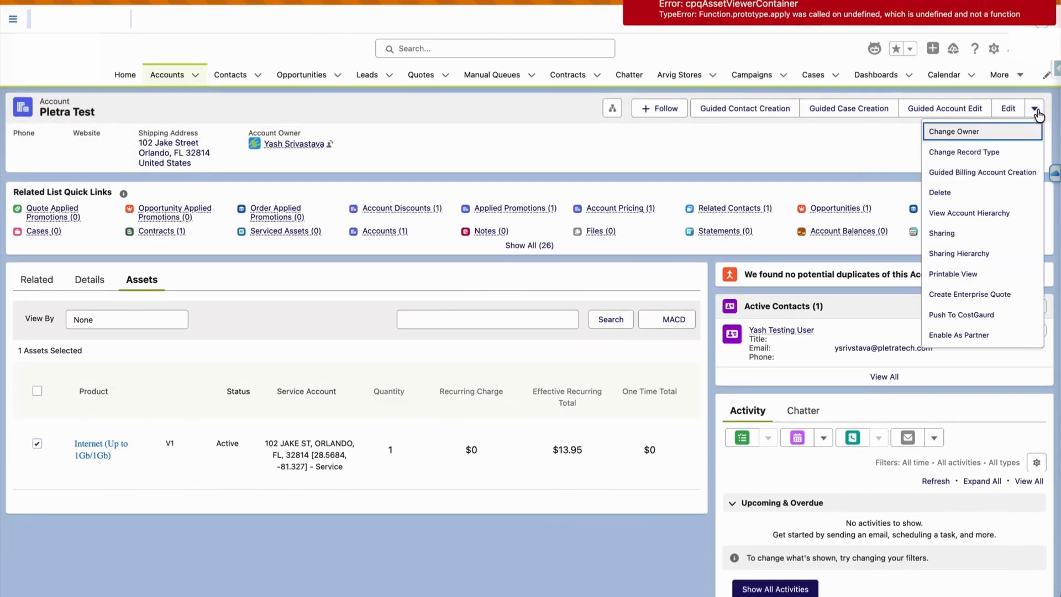
pyautogui.click(886, 134)
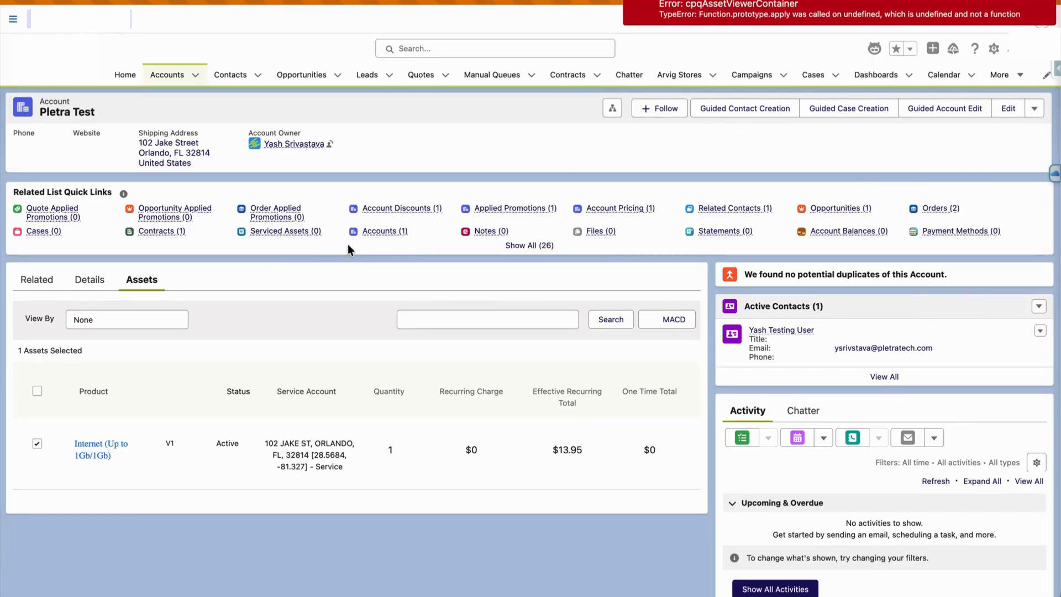